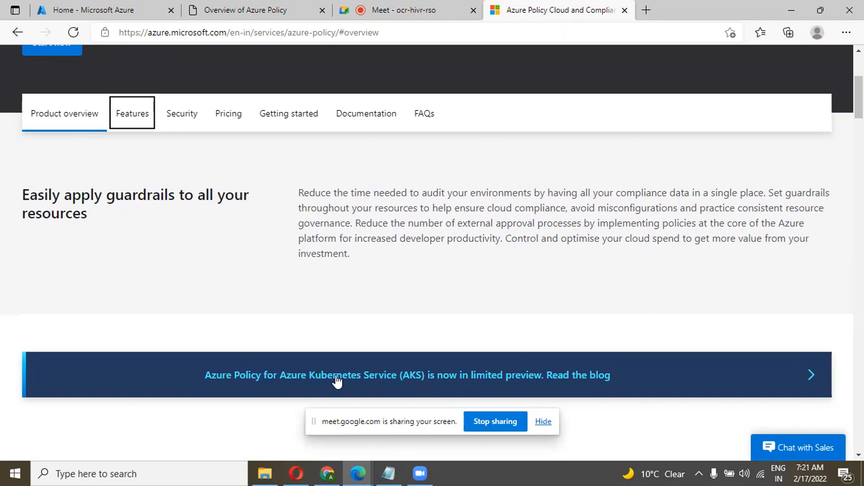
# Step: Open the Paint application with a blank canvas
pyautogui.click(186, 474)
pyautogui.write('pa')
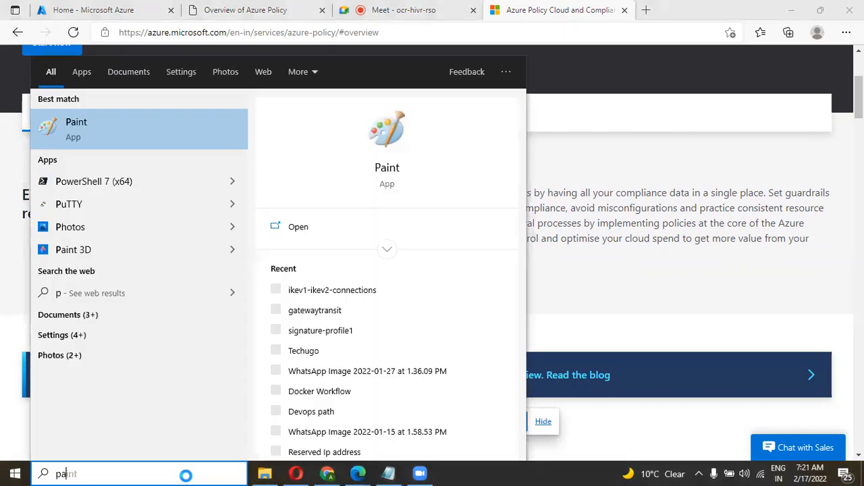
pyautogui.press('Return')
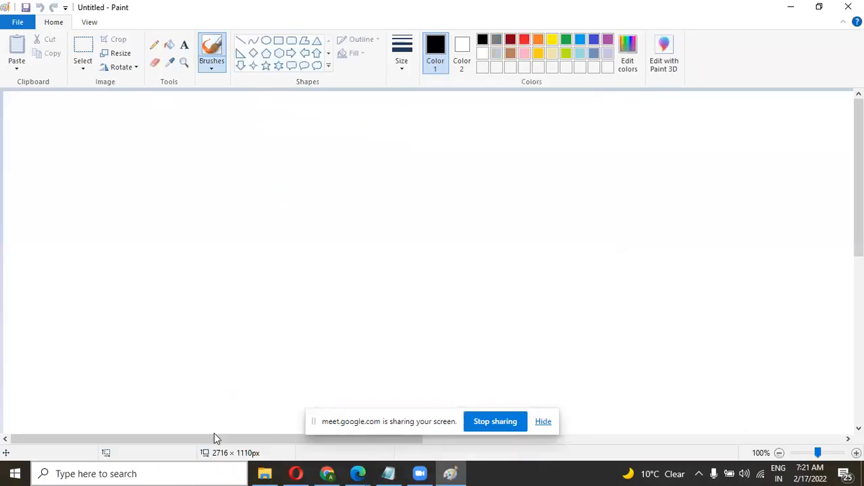
# Step: Draw three rectangles stacked vertically near the middle of the canvas, the lowest about 173 × 89 px
pyautogui.click(279, 41)
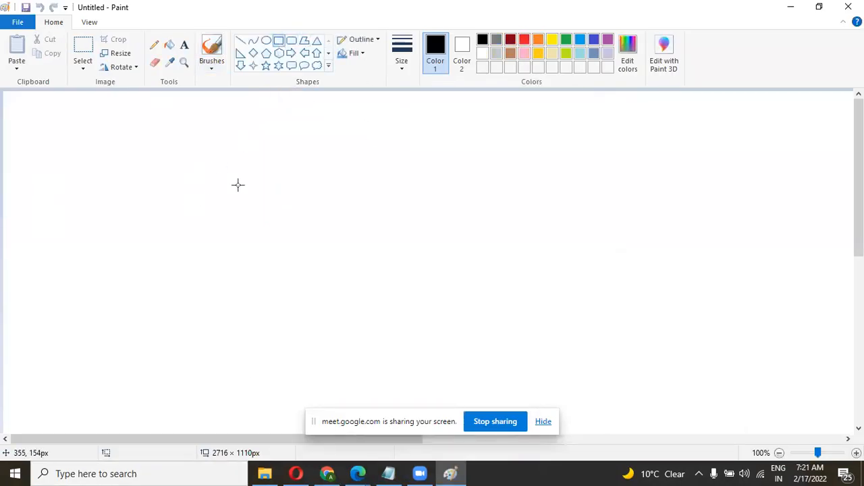
pyautogui.moveTo(373, 126)
pyautogui.mouseDown()
pyautogui.moveTo(436, 175)
pyautogui.moveTo(497, 205)
pyautogui.mouseUp()
pyautogui.moveTo(376, 231); pyautogui.dragTo(495, 285)
pyautogui.moveTo(381, 308); pyautogui.dragTo(491, 366)
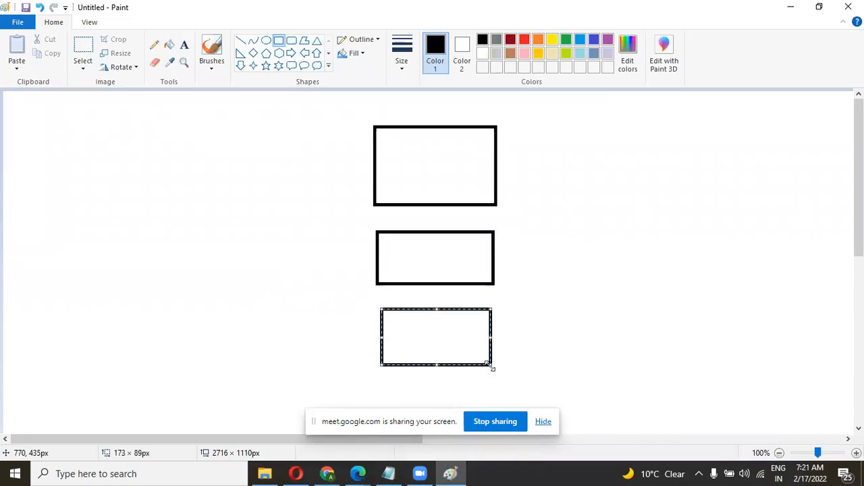
pyautogui.click(296, 309)
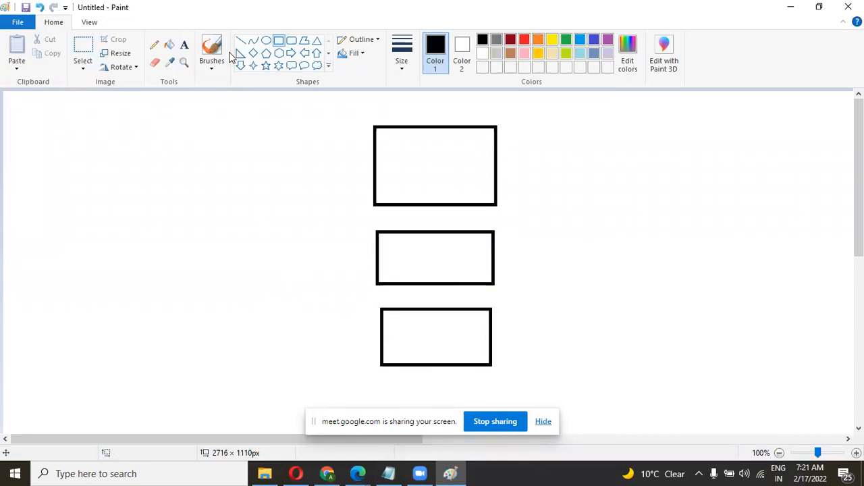
# Step: Draw a five-point star well to the left of the stacked rectangles, level with the middle one
pyautogui.click(267, 66)
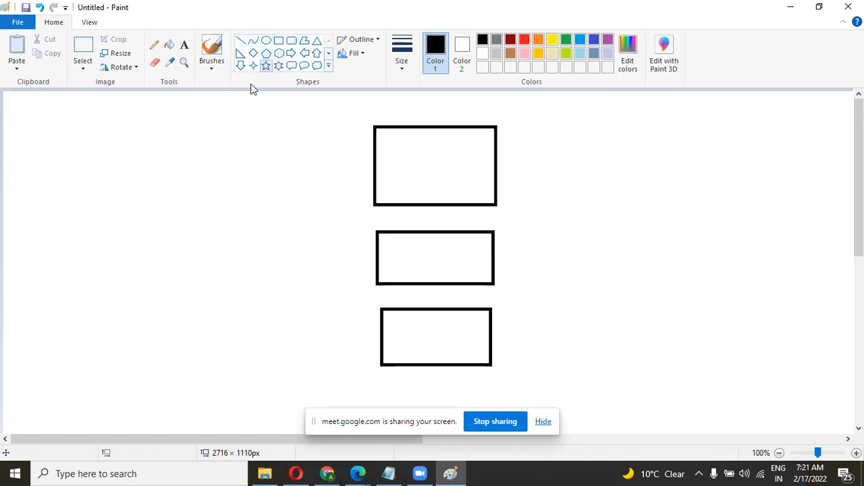
pyautogui.moveTo(74, 202); pyautogui.dragTo(161, 311)
pyautogui.click(194, 98)
# Step: Draw three straight lines fanning out from the star, one toward each of the stacked rectangles
pyautogui.click(241, 40)
pyautogui.moveTo(144, 242); pyautogui.dragTo(362, 155)
pyautogui.moveTo(146, 267); pyautogui.dragTo(376, 257)
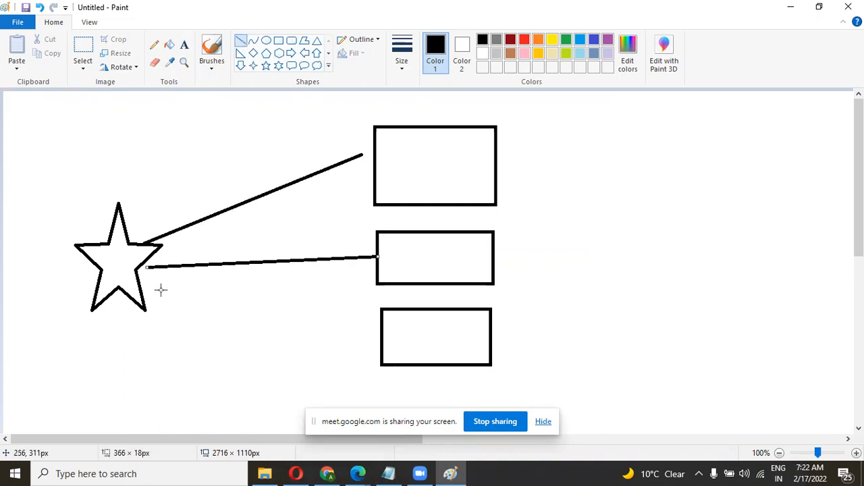
pyautogui.moveTo(145, 286)
pyautogui.mouseDown()
pyautogui.moveTo(383, 337)
pyautogui.moveTo(376, 338)
pyautogui.mouseUp()
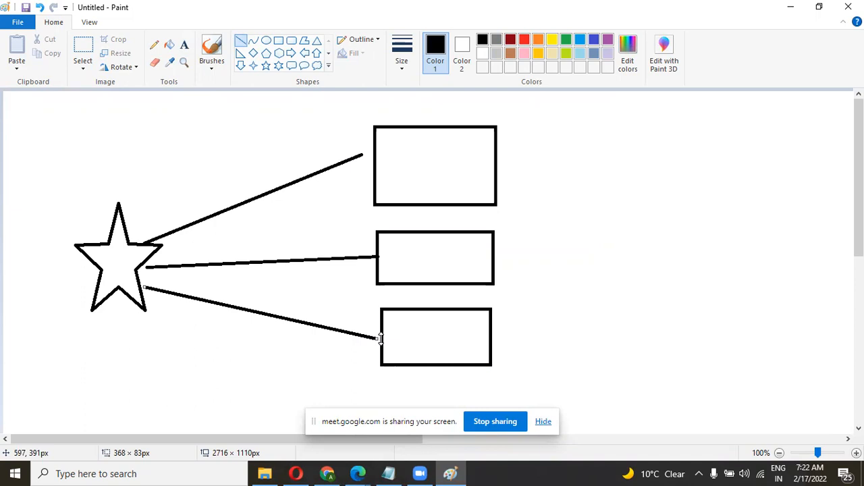
pyautogui.click(589, 252)
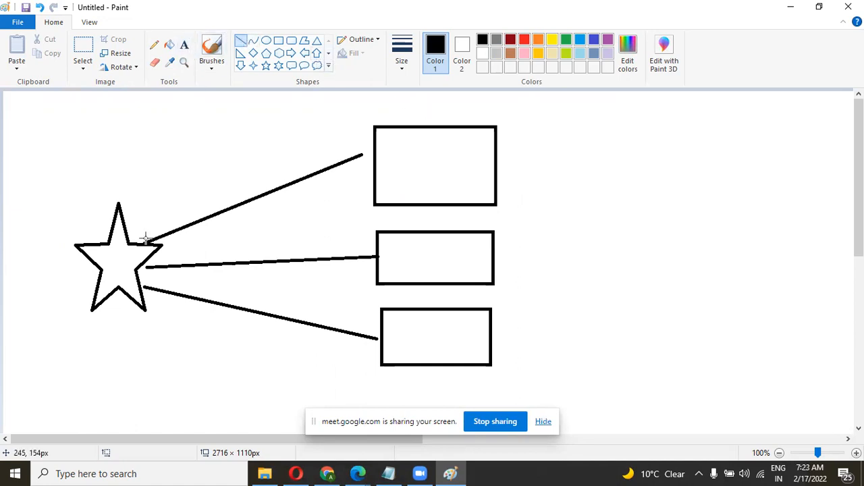
# Step: Add the text label "location," directly below the star
pyautogui.click(186, 48)
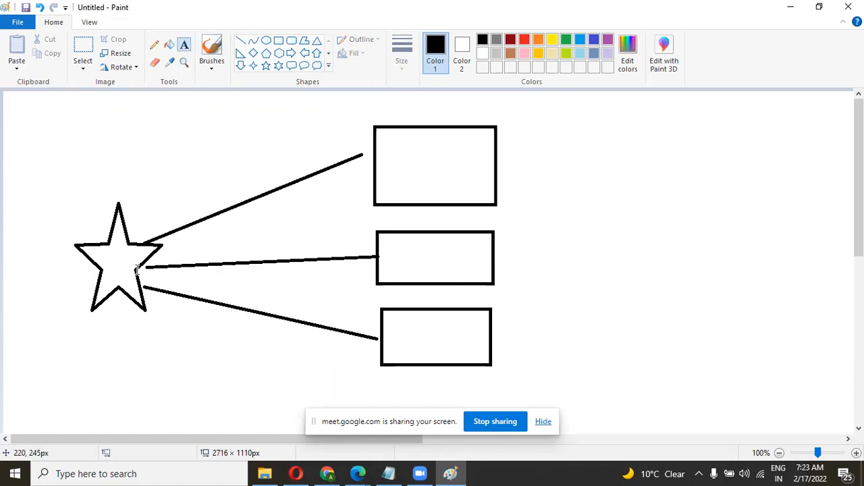
pyautogui.click(85, 335)
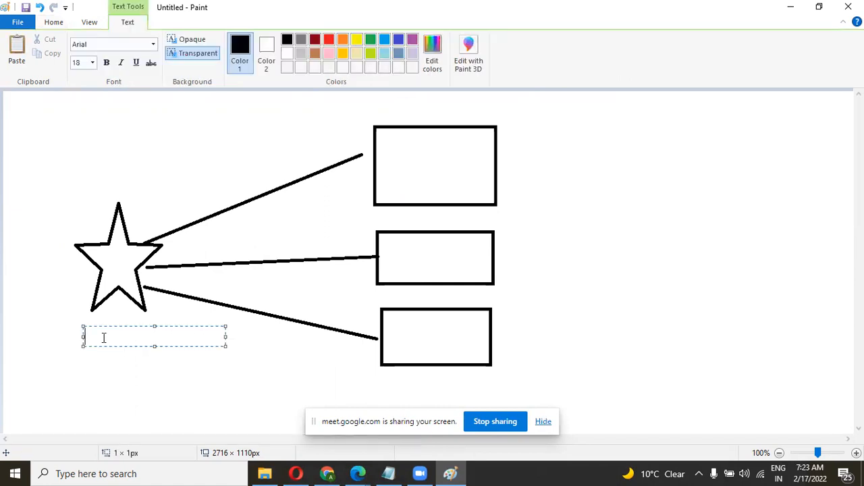
pyautogui.write('location')
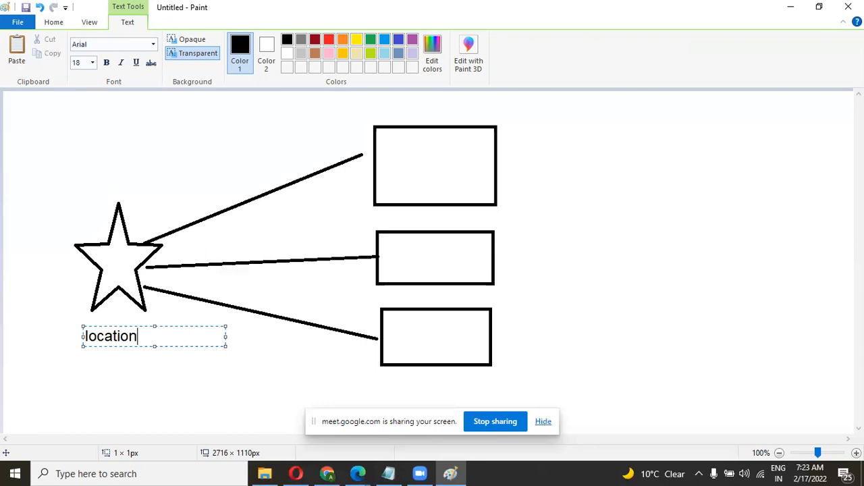
pyautogui.write(',')
pyautogui.press('Return')
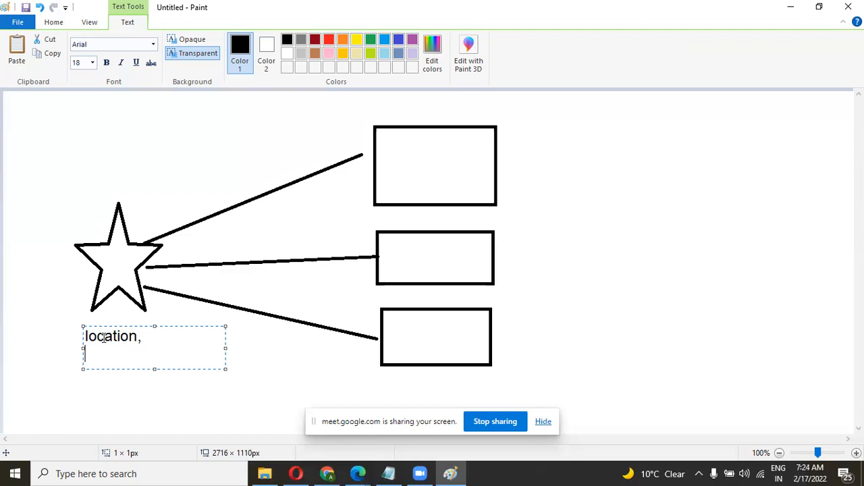
pyautogui.click(160, 137)
# Step: Draw a small box of about 61 × 56 px to the right of the lowest rectangle
pyautogui.click(240, 41)
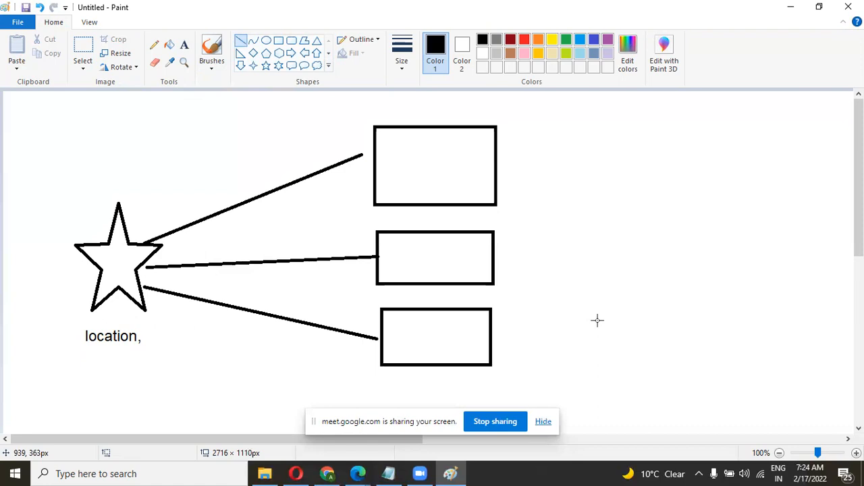
pyautogui.click(279, 40)
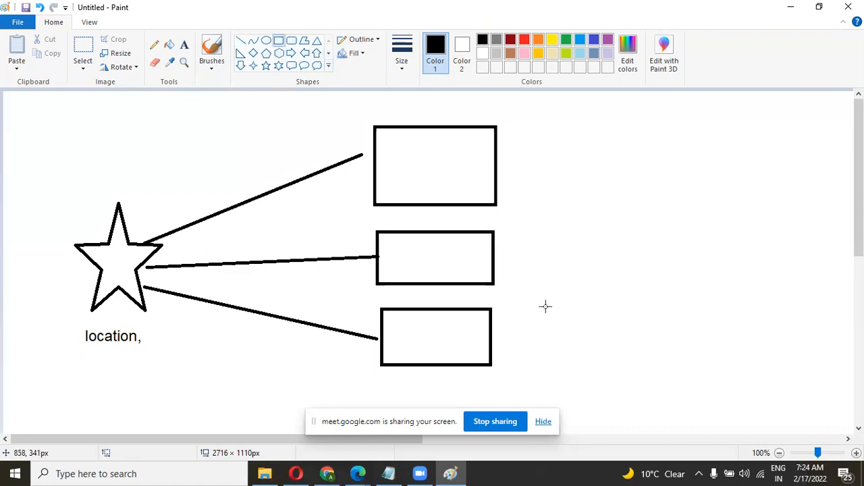
pyautogui.moveTo(545, 305); pyautogui.dragTo(584, 342)
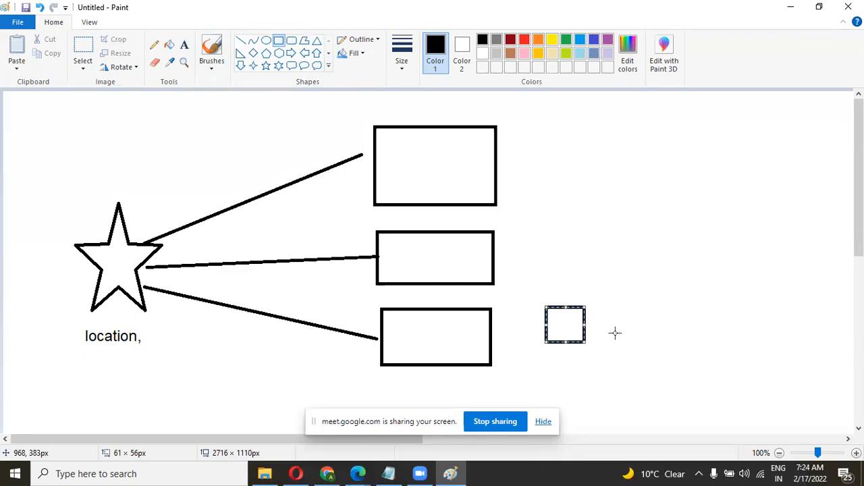
pyautogui.click(241, 44)
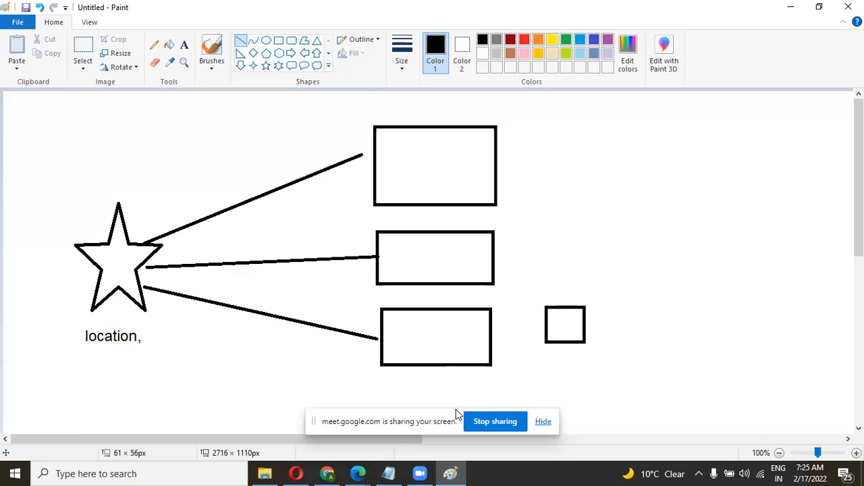
# Step: Switch to the Google Meet call in Edge, admit the waiting participant, and return to Paint
pyautogui.click(423, 473)
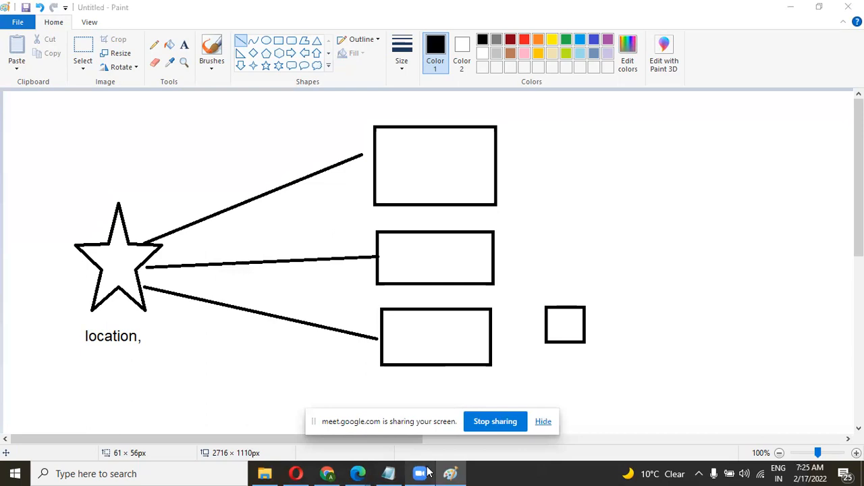
pyautogui.moveTo(360, 474)
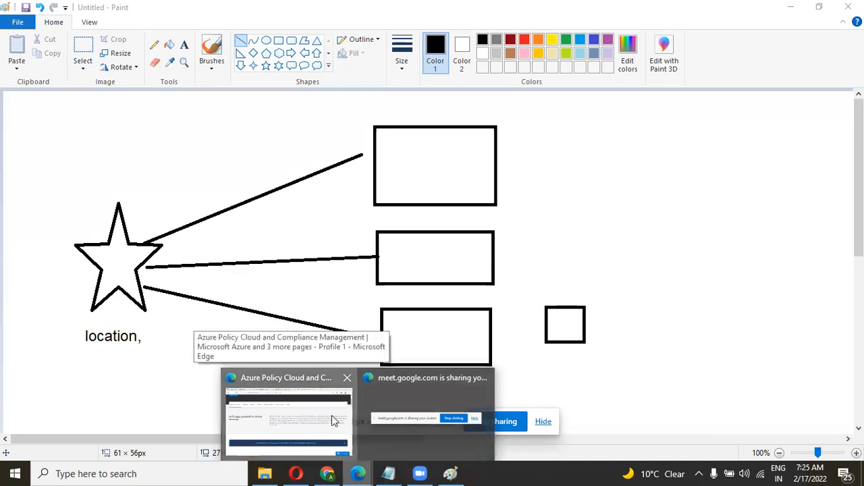
pyautogui.click(341, 424)
pyautogui.click(380, 15)
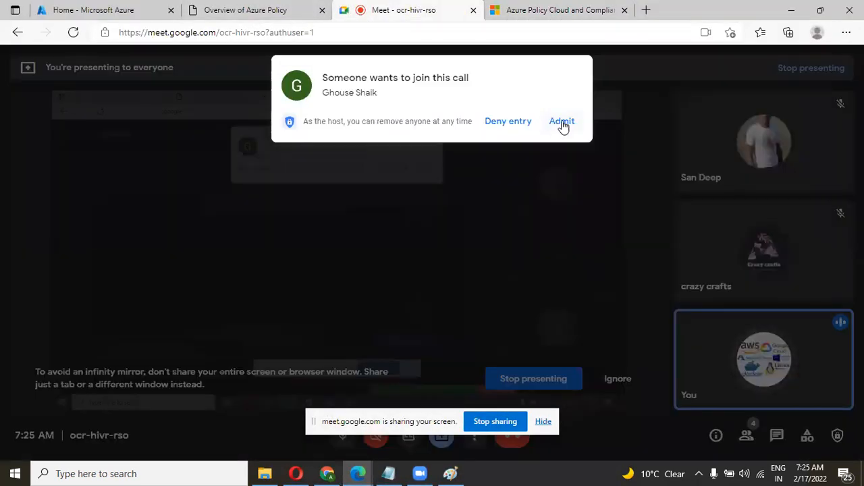
pyautogui.click(563, 121)
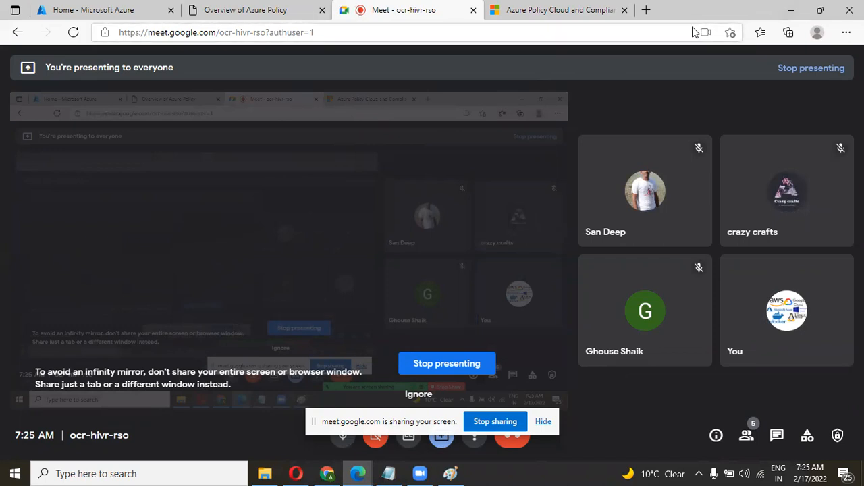
pyautogui.click(792, 11)
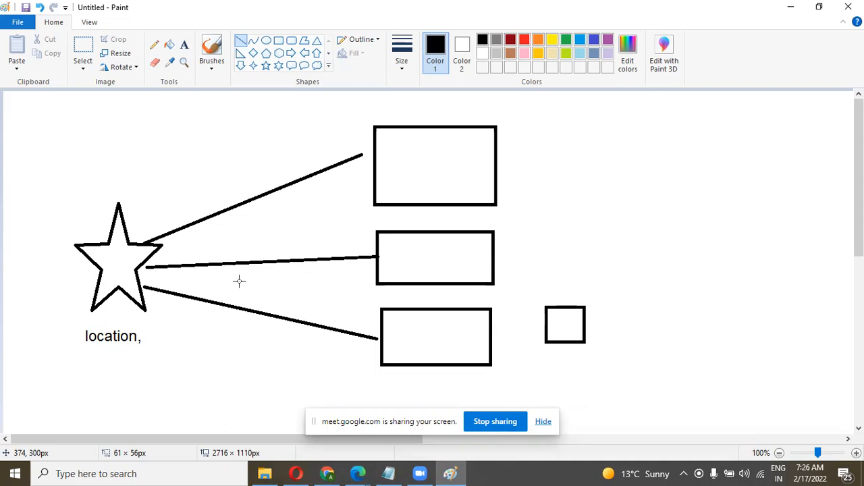
# Step: Add the text "200 mbps" to the lower right of the small box
pyautogui.click(184, 46)
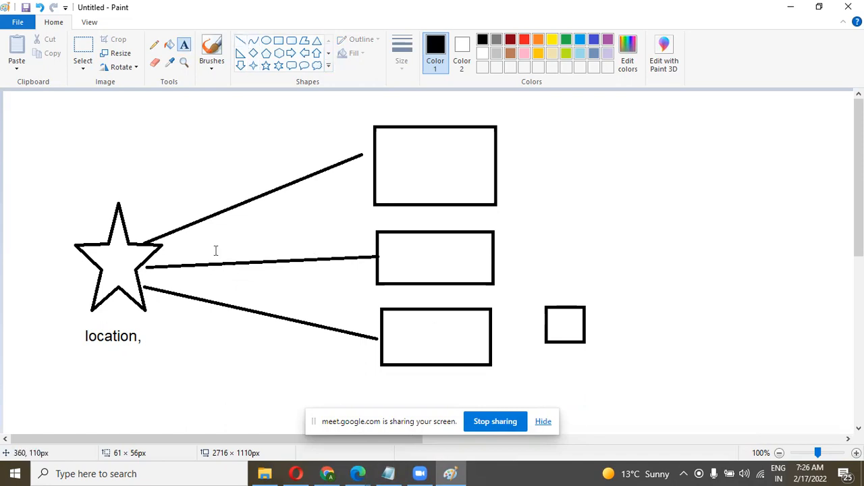
pyautogui.click(654, 376)
pyautogui.write('2')
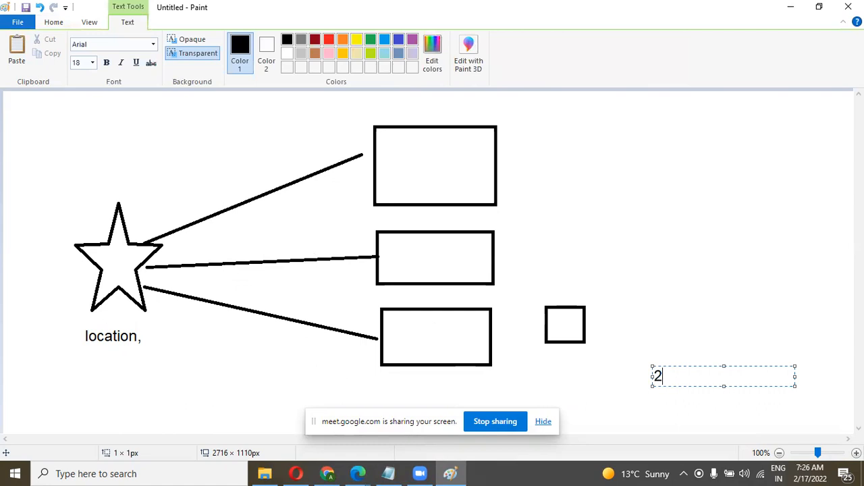
pyautogui.write('000')
pyautogui.press('BackSpace')
pyautogui.write('mbps')
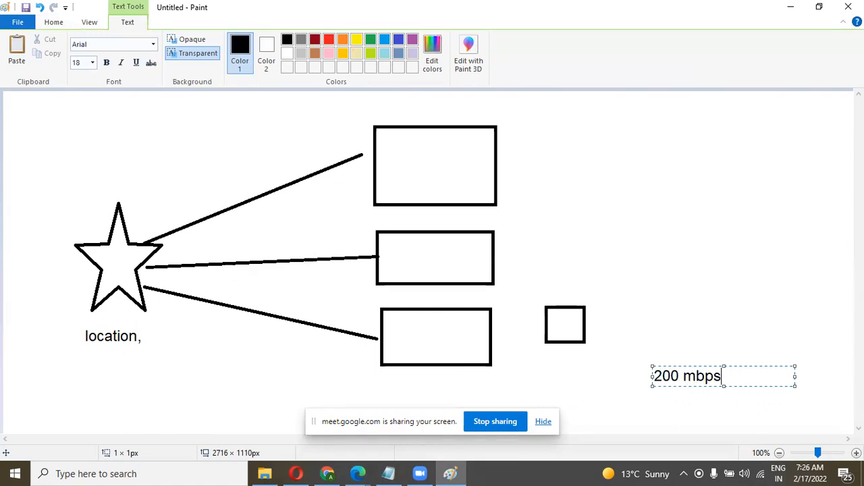
pyautogui.click(591, 373)
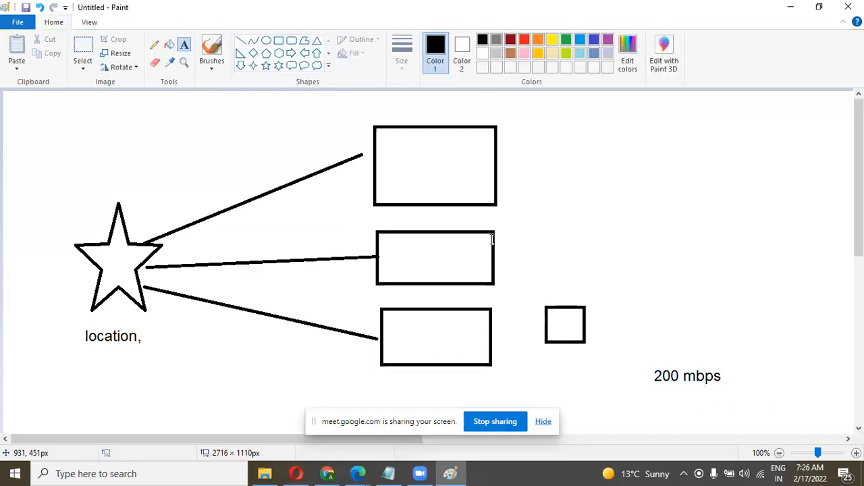
# Step: Add the text "10mbps" just below the end of the lowest connecting line
pyautogui.click(240, 40)
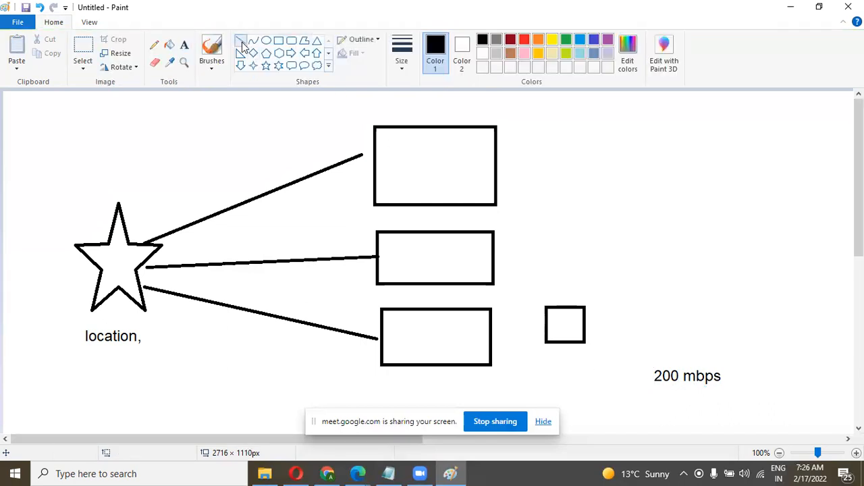
pyautogui.click(183, 47)
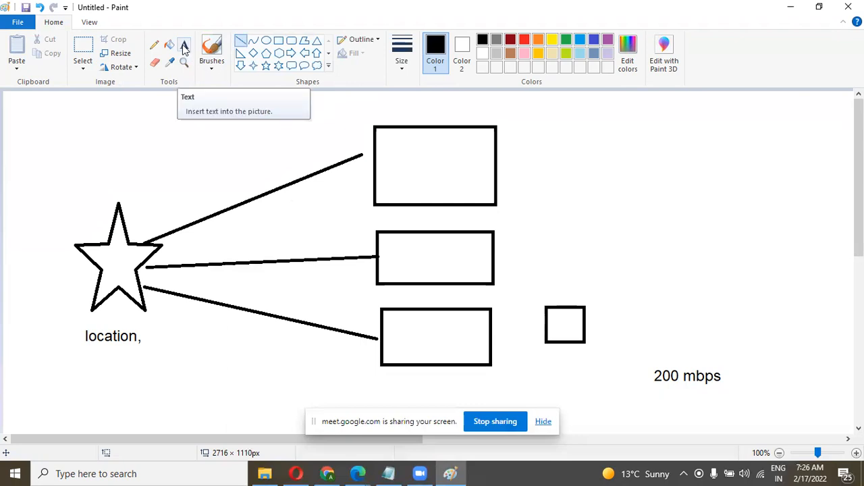
pyautogui.click(266, 67)
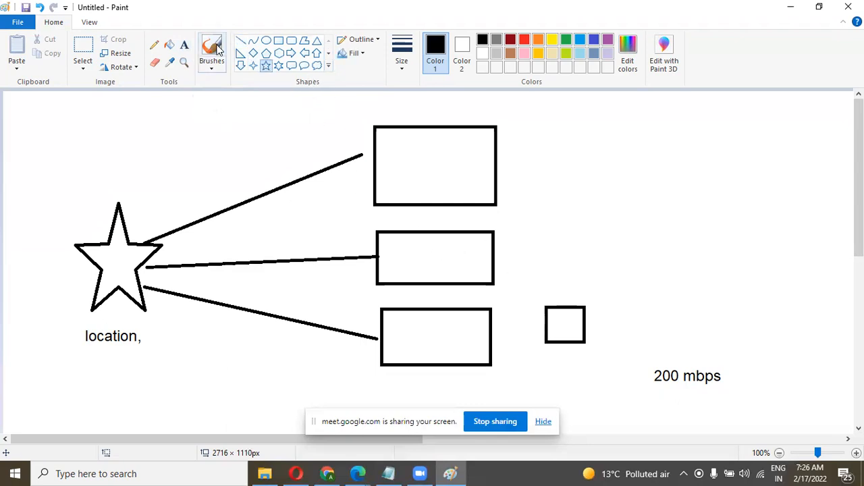
pyautogui.click(184, 45)
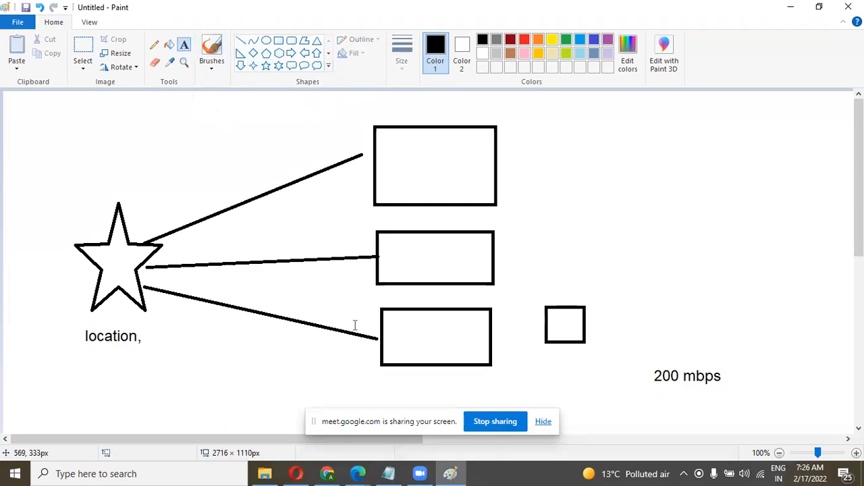
pyautogui.click(321, 376)
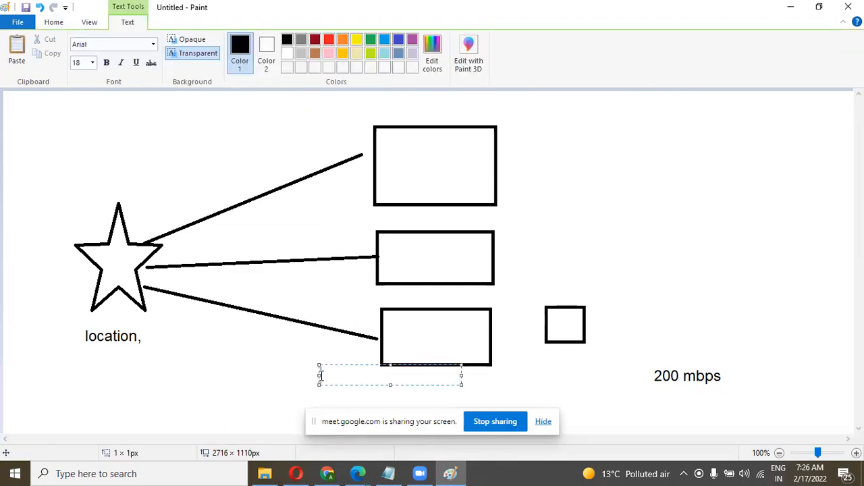
pyautogui.write('10')
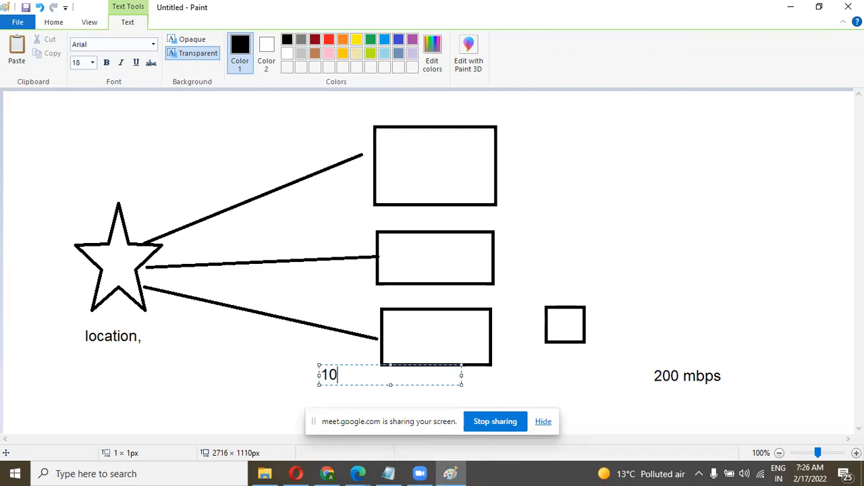
pyautogui.write('mbps')
pyautogui.click(215, 365)
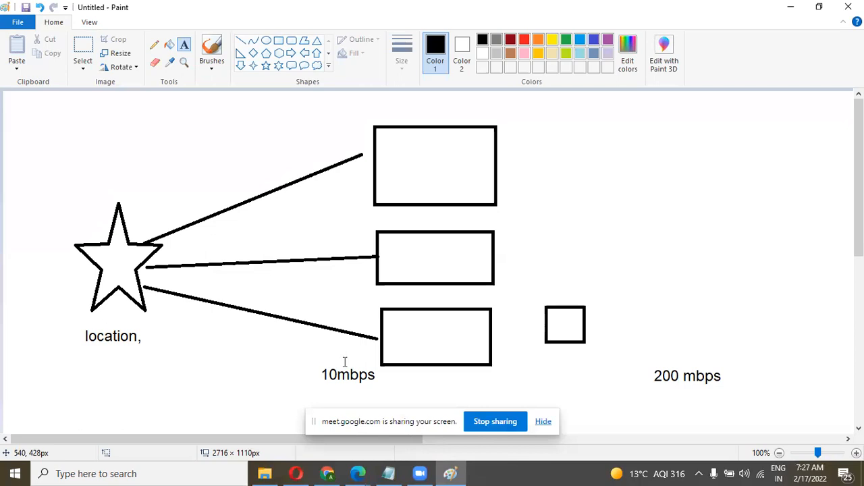
# Step: Undo the two mbps labels and the small box beside the lowest rectangle
pyautogui.hotkey('ctrl', 'z')
pyautogui.hotkey('ctrl', 'z')
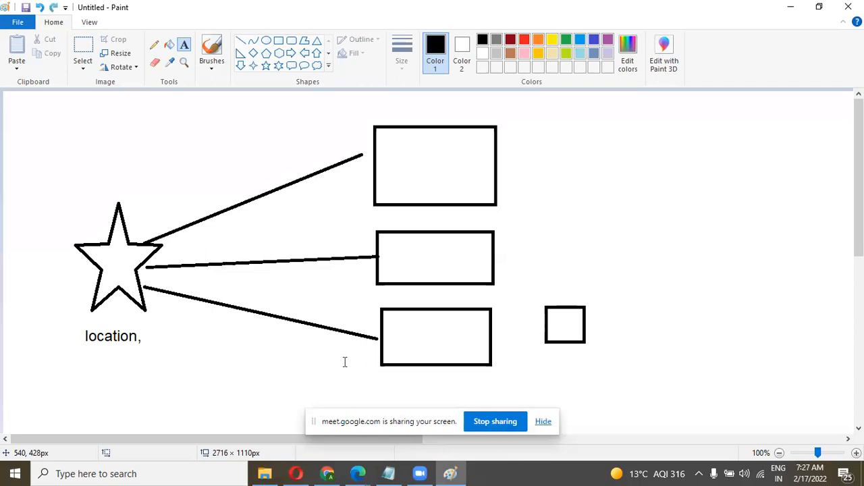
pyautogui.hotkey('ctrl', 'z')
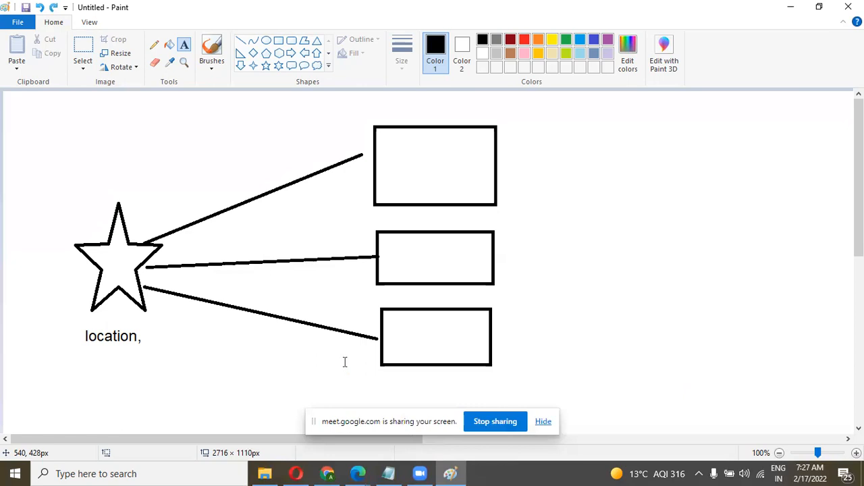
# Step: Switch to Edge and go back to the "What is Azure Policy?" introduction on page 7 of the Overview of Azure Policy PDF
pyautogui.moveTo(319, 466)
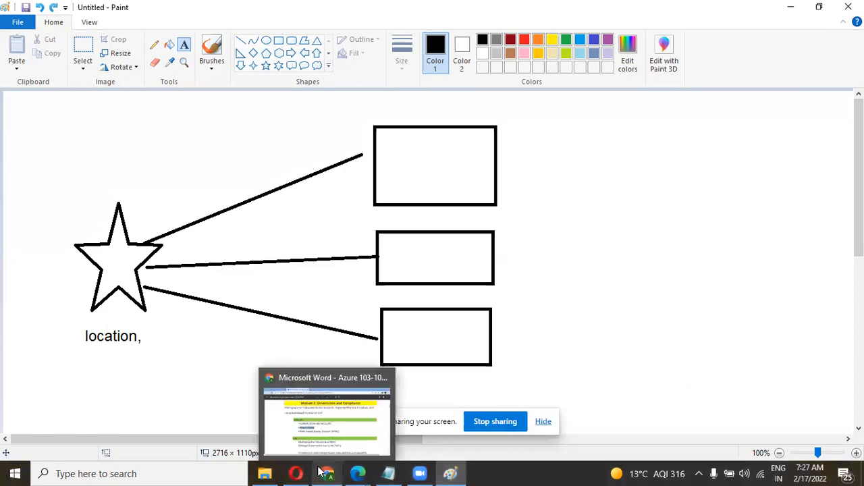
pyautogui.moveTo(363, 471)
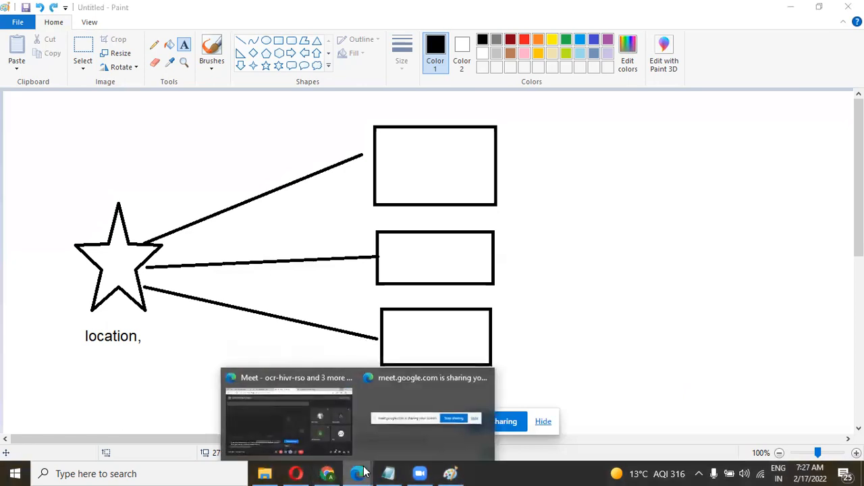
pyautogui.click(318, 408)
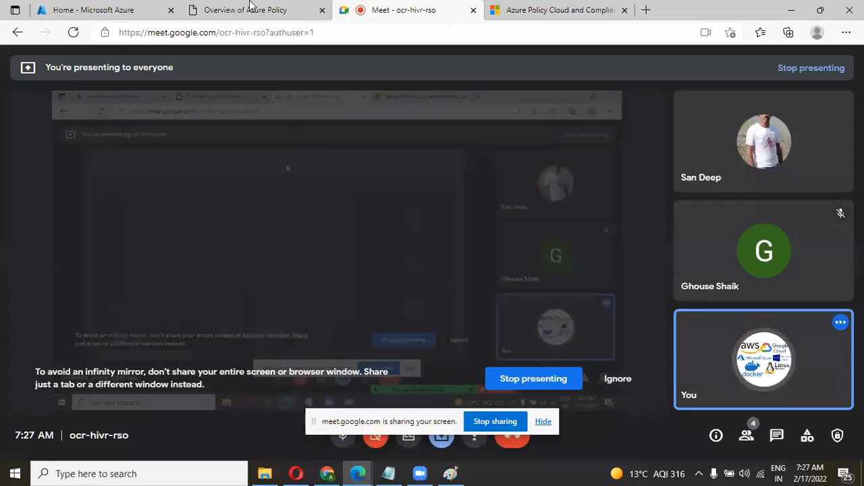
pyautogui.click(238, 13)
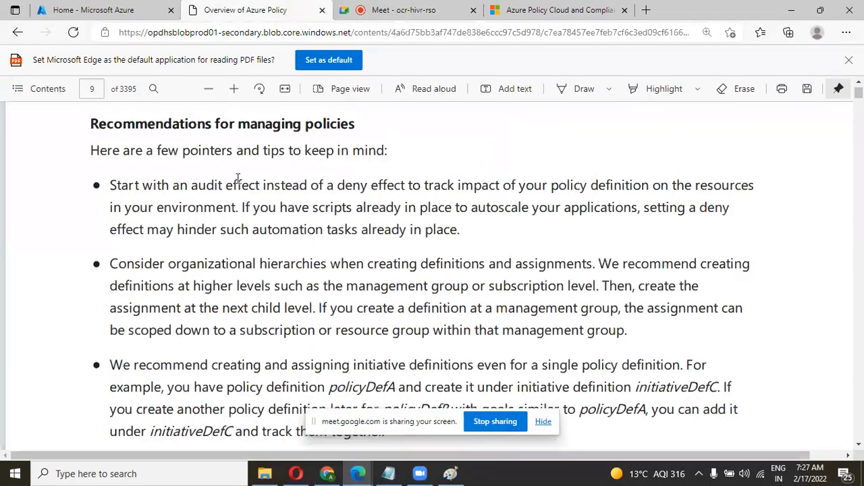
pyautogui.scroll(10, 238, 179)
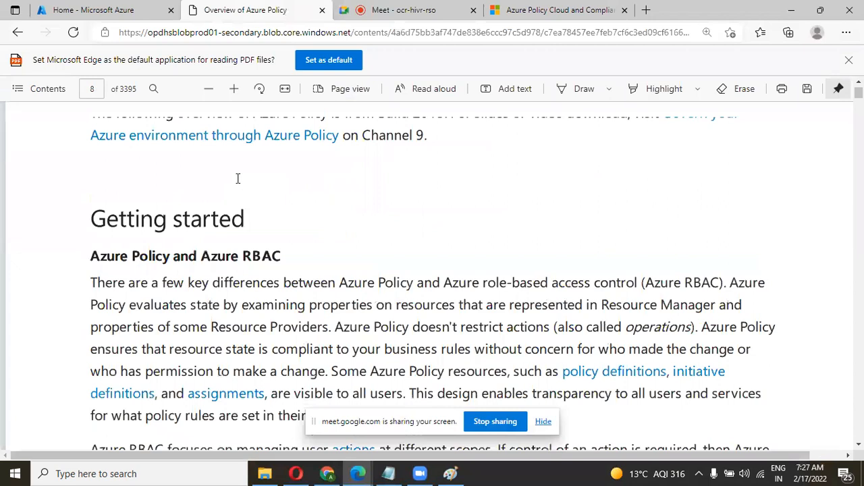
pyautogui.scroll(10, 238, 178)
pyautogui.scroll(5, 238, 178)
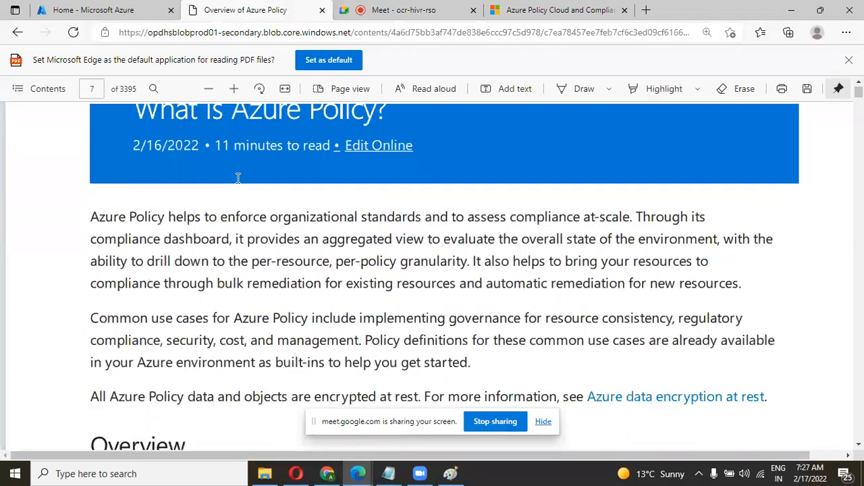
# Step: Read through the Azure Policy introduction, its common use cases, and the Overview section on policy definitions, initiatives and scopes
pyautogui.scroll(-1, 238, 178)
pyautogui.scroll(-1, 238, 178)
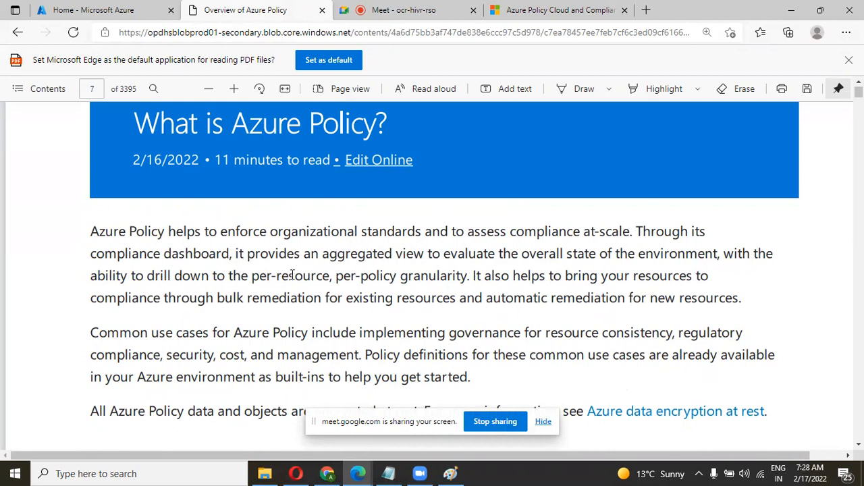
pyautogui.scroll(-1, 292, 275)
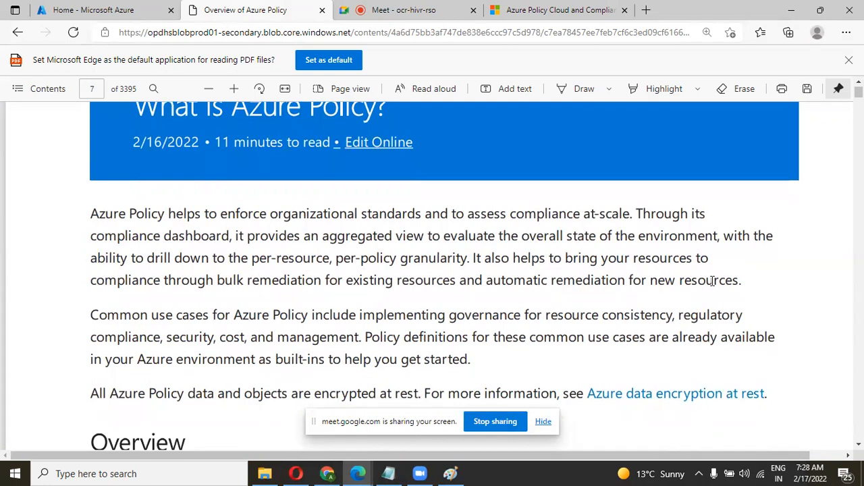
pyautogui.scroll(-3, 357, 316)
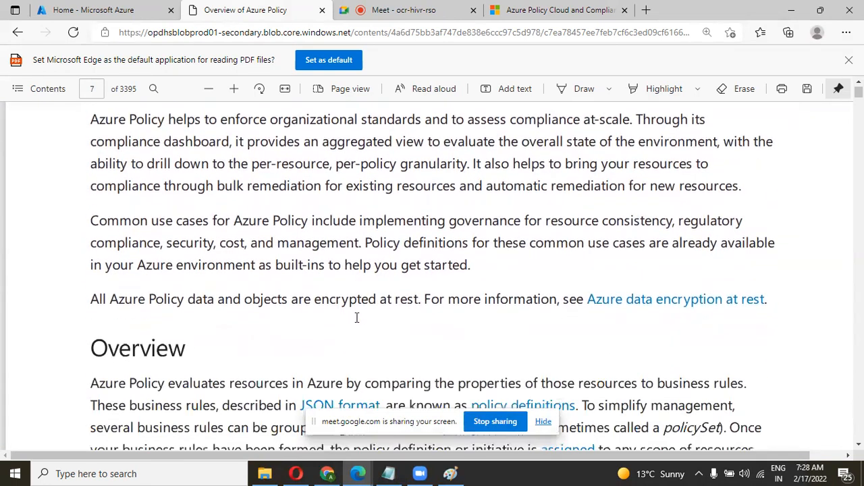
pyautogui.scroll(-2, 222, 250)
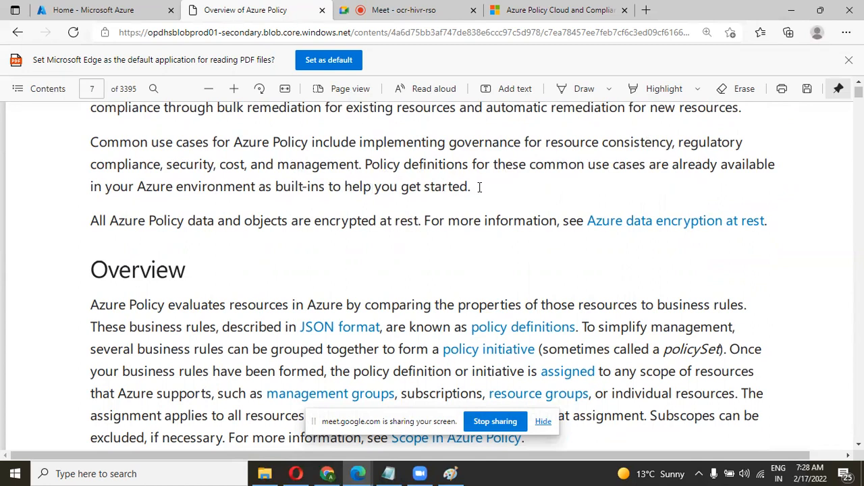
pyautogui.scroll(-2, 480, 187)
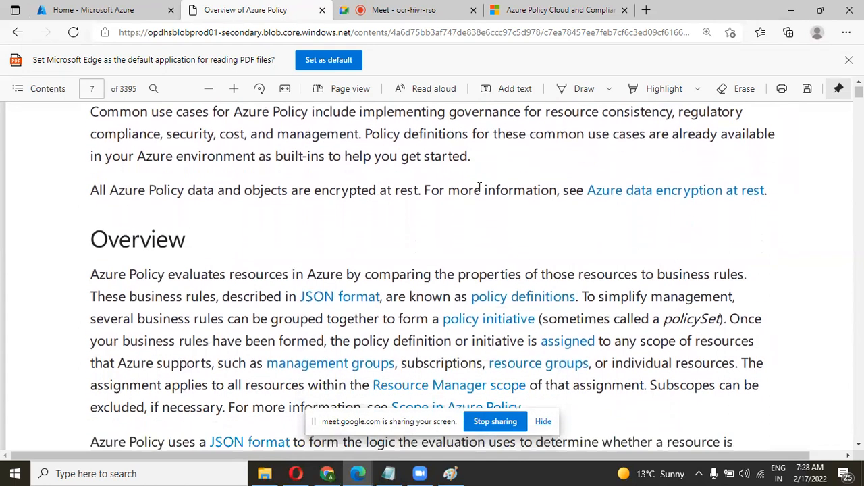
pyautogui.scroll(-3, 480, 187)
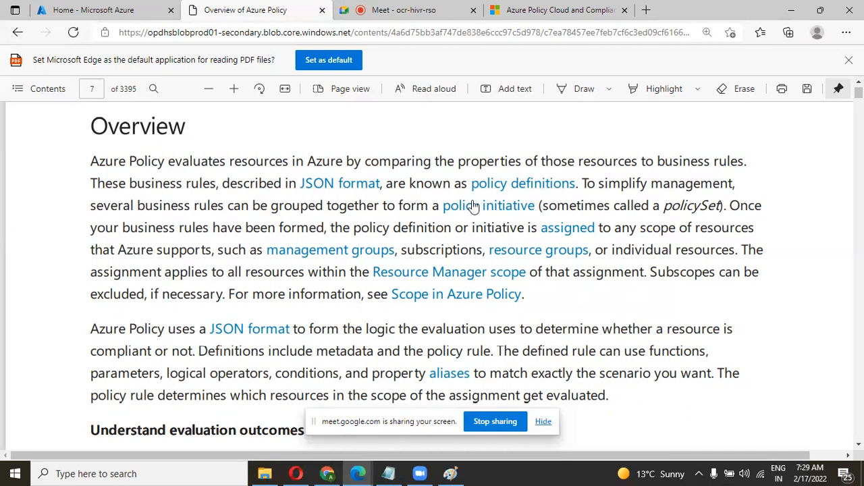
pyautogui.scroll(-1, 313, 211)
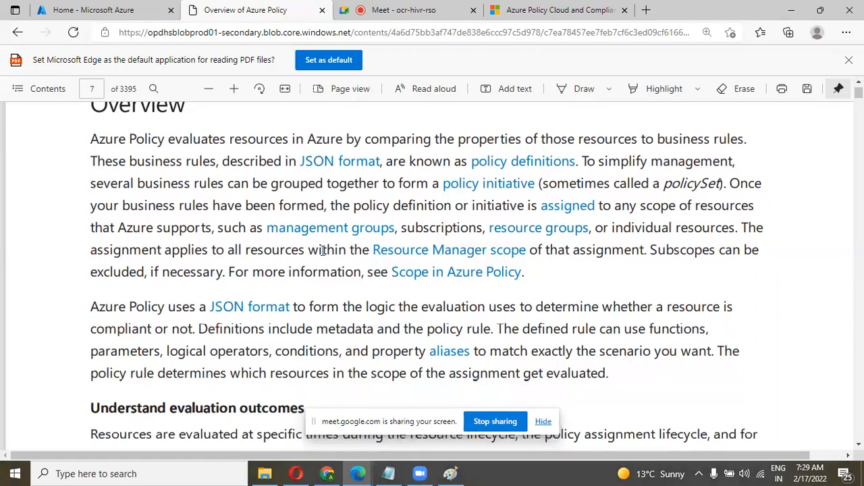
pyautogui.scroll(-1, 364, 252)
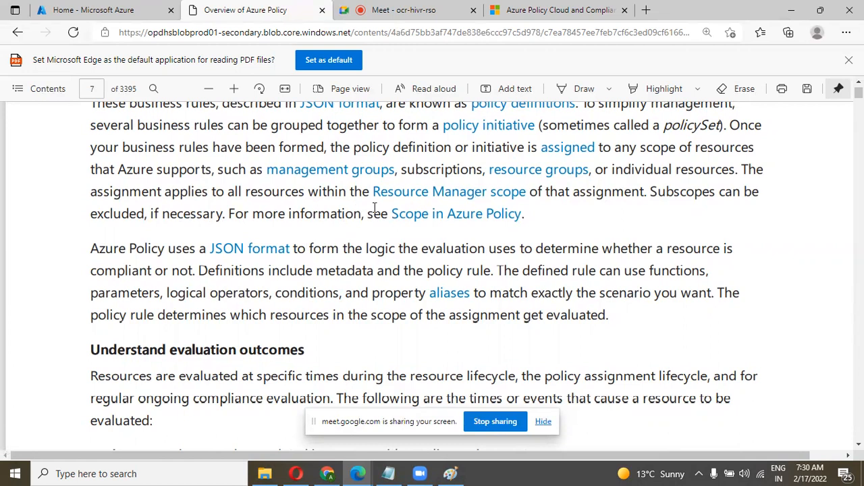
# Step: Examine the sections on evaluation outcomes, controlling the response to an evaluation, Azure Policy and Azure RBAC, and remediating non-compliant resources
pyautogui.scroll(-3, 375, 207)
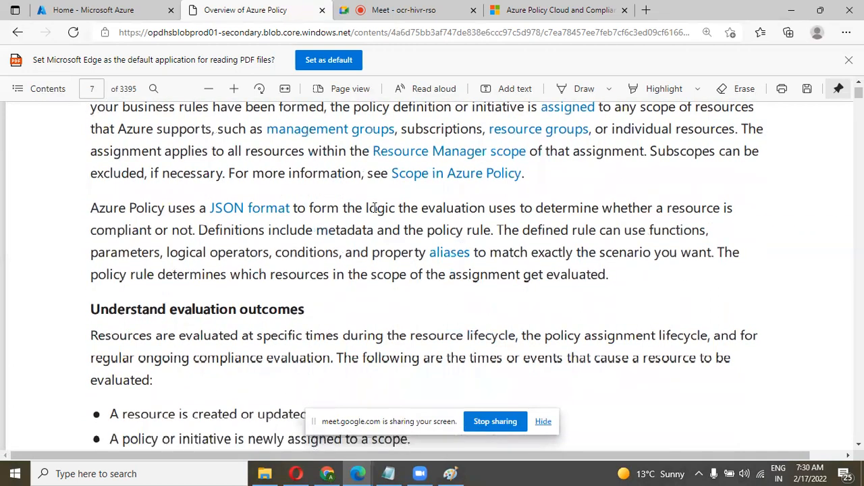
pyautogui.scroll(-1, 375, 207)
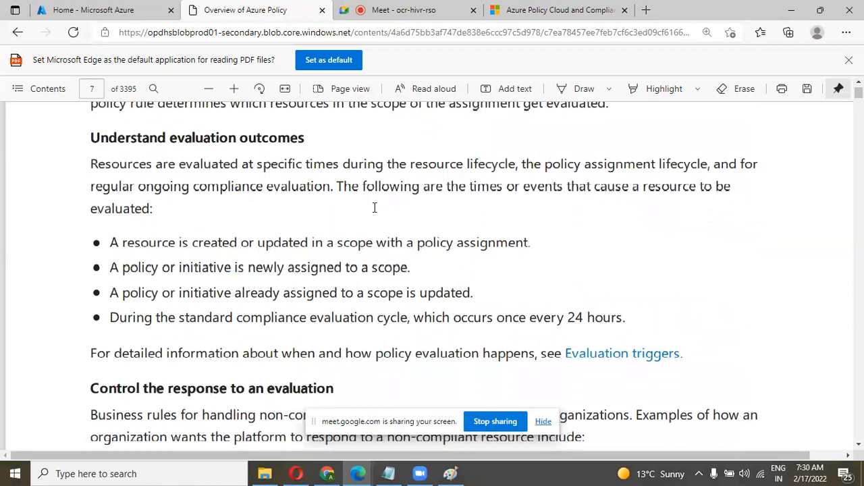
pyautogui.scroll(-3, 374, 207)
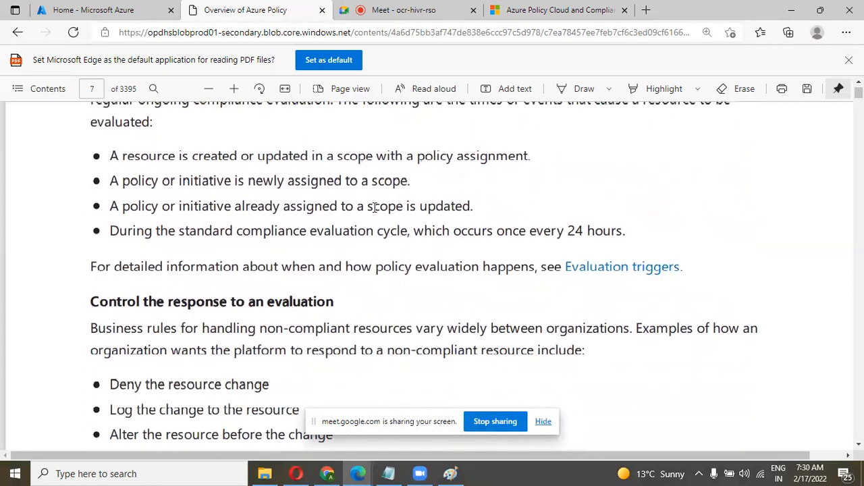
pyautogui.scroll(-1, 314, 261)
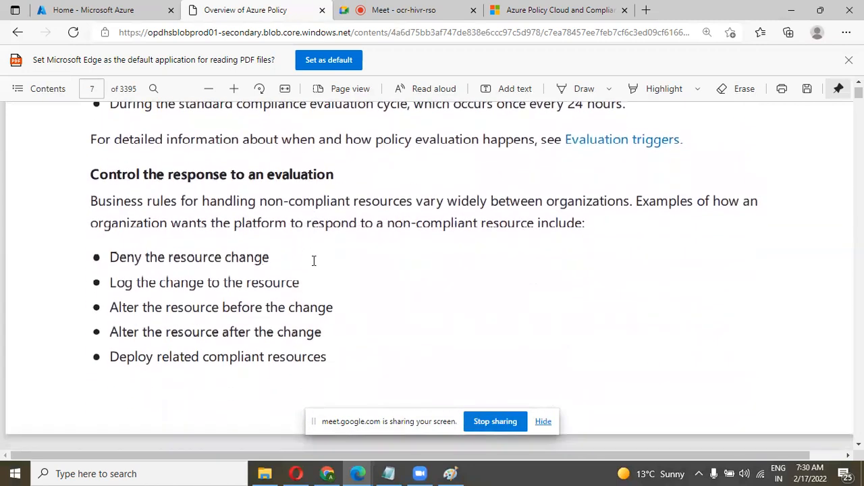
pyautogui.scroll(-6, 314, 261)
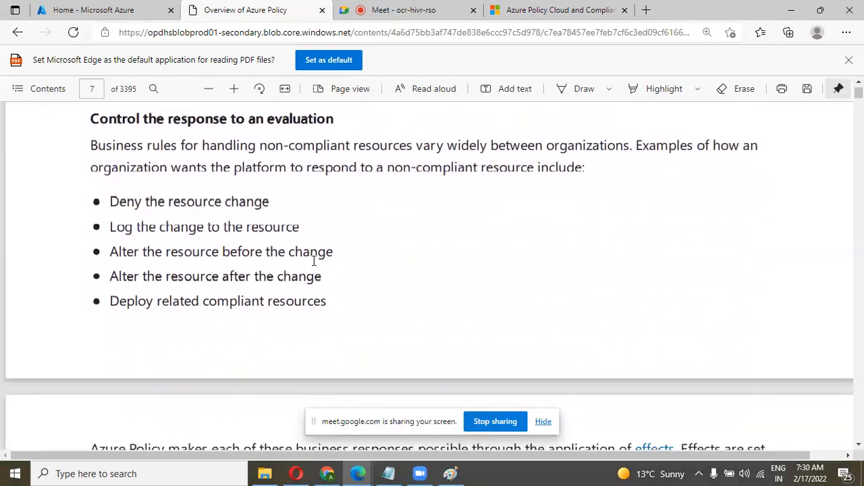
pyautogui.scroll(-6, 313, 262)
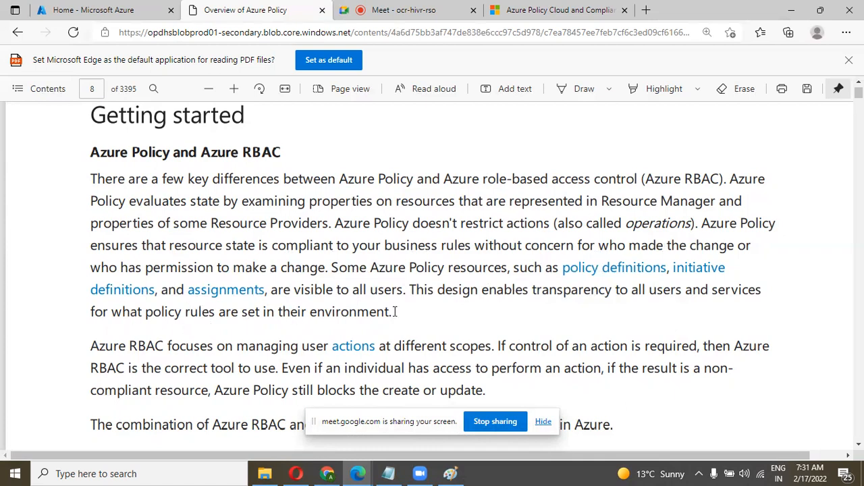
pyautogui.scroll(-3, 396, 311)
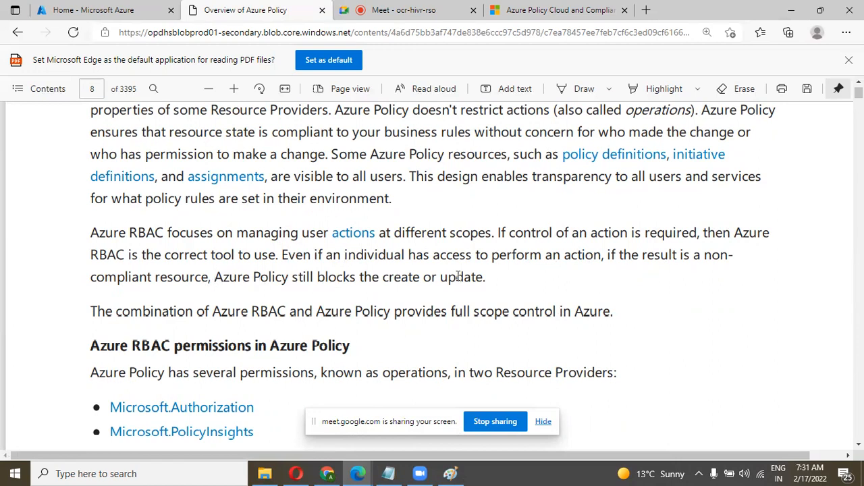
pyautogui.scroll(-3, 458, 276)
pyautogui.scroll(-1, 457, 276)
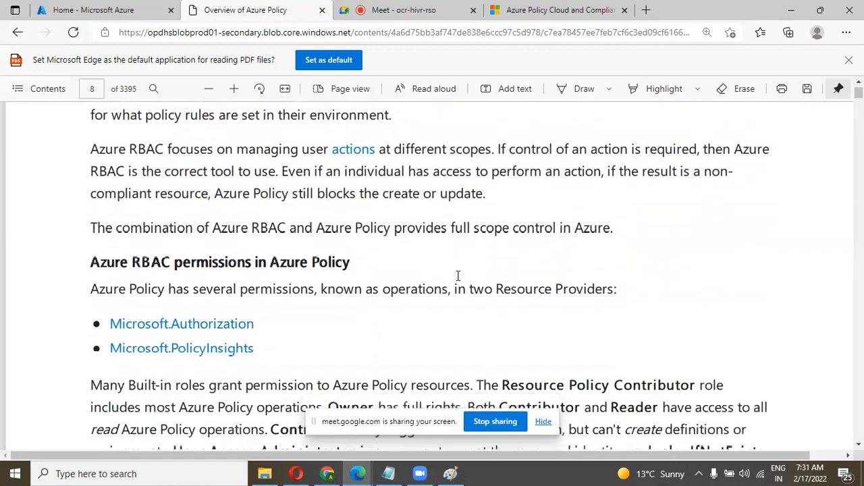
pyautogui.scroll(10, 458, 277)
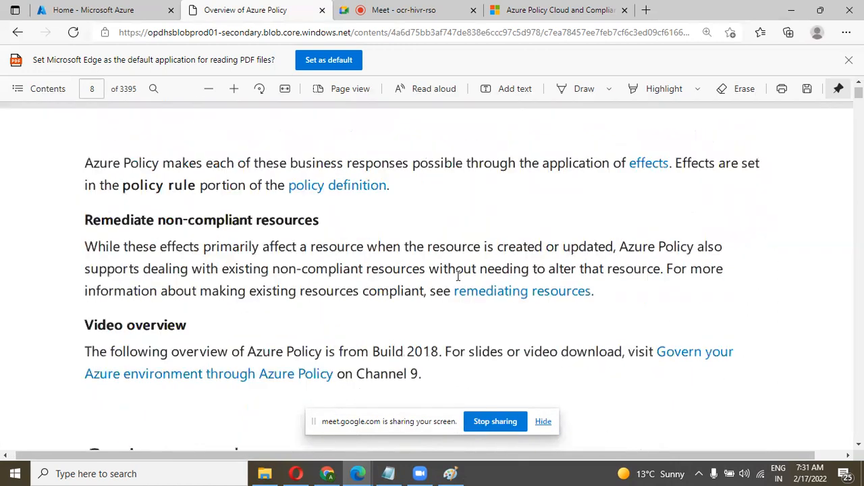
pyautogui.scroll(1, 458, 277)
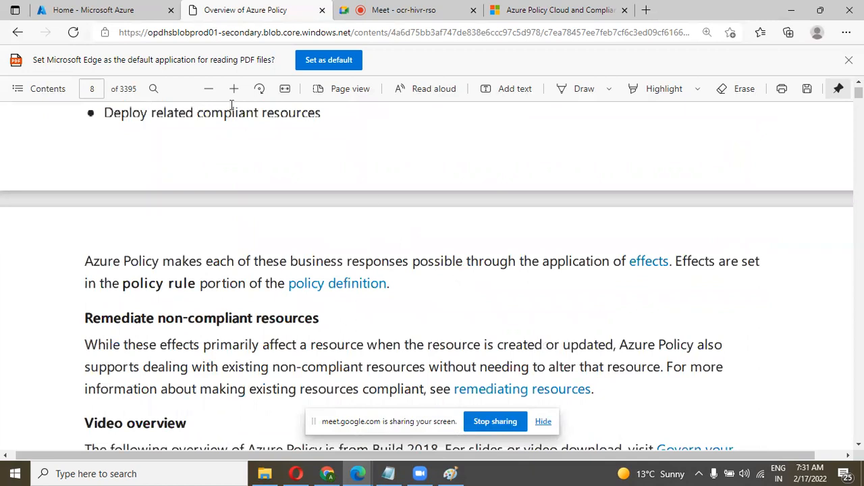
# Step: In the Azure portal, search for "azure polic" and open the Policy service
pyautogui.click(128, 13)
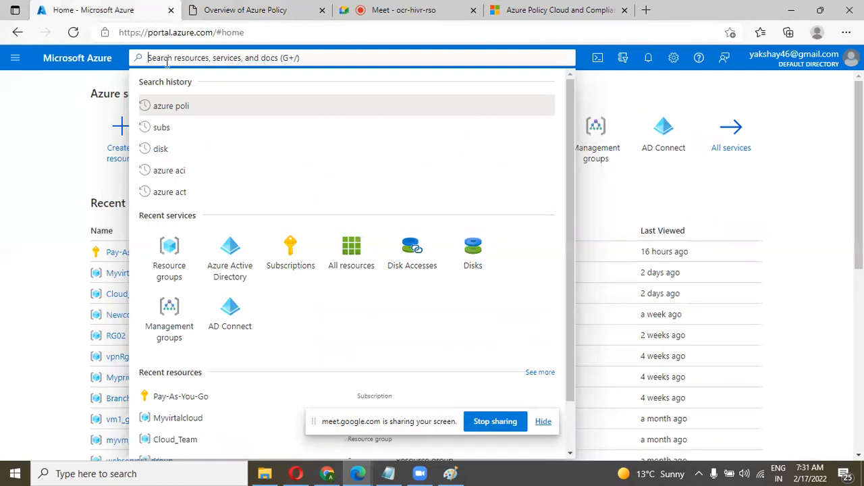
pyautogui.write('azur')
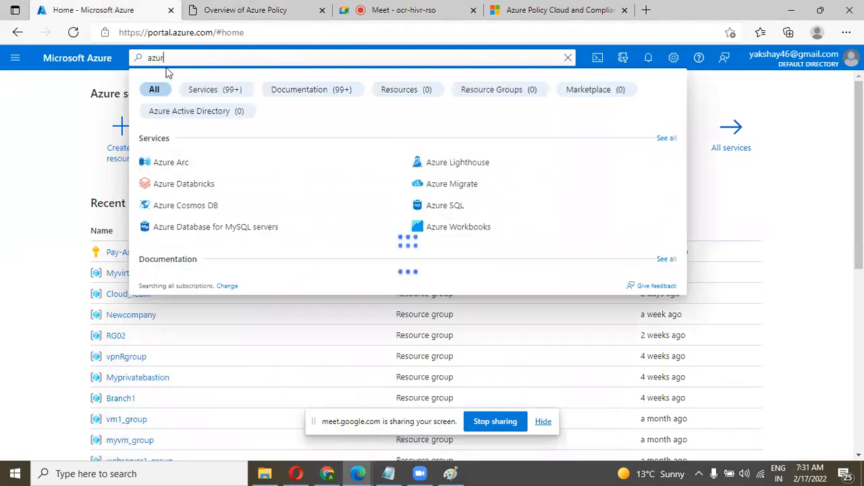
pyautogui.write('e polic')
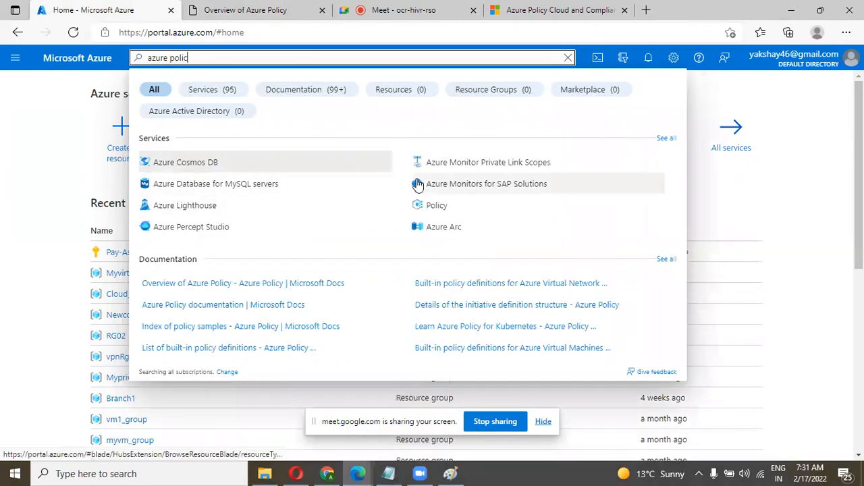
pyautogui.click(441, 210)
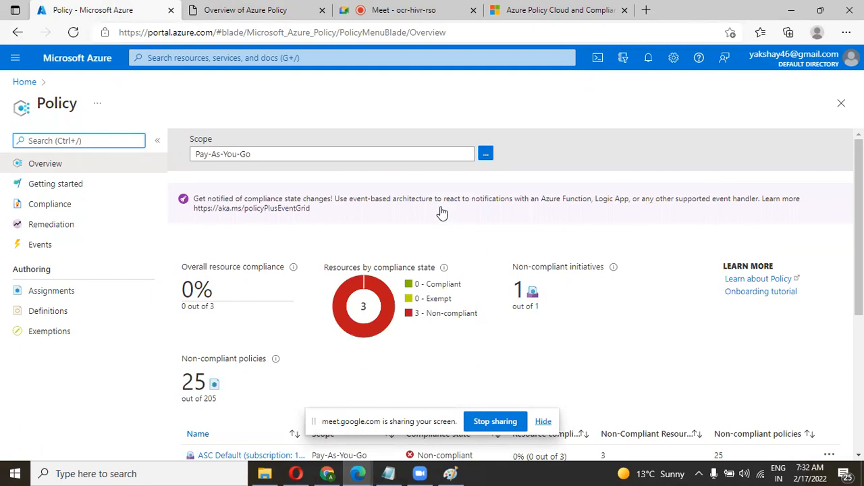
# Step: Widen the Name column of the compliance table on the Policy overview page to show more of the assignment name
pyautogui.scroll(-3, 441, 212)
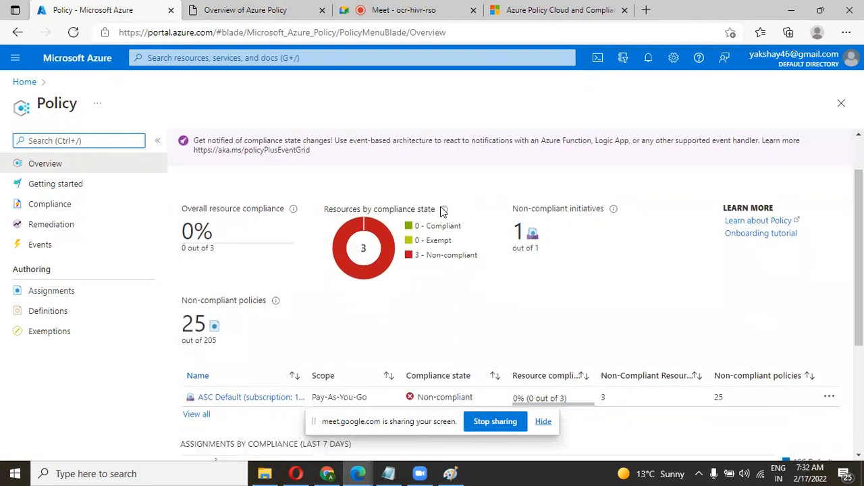
pyautogui.scroll(-1, 441, 212)
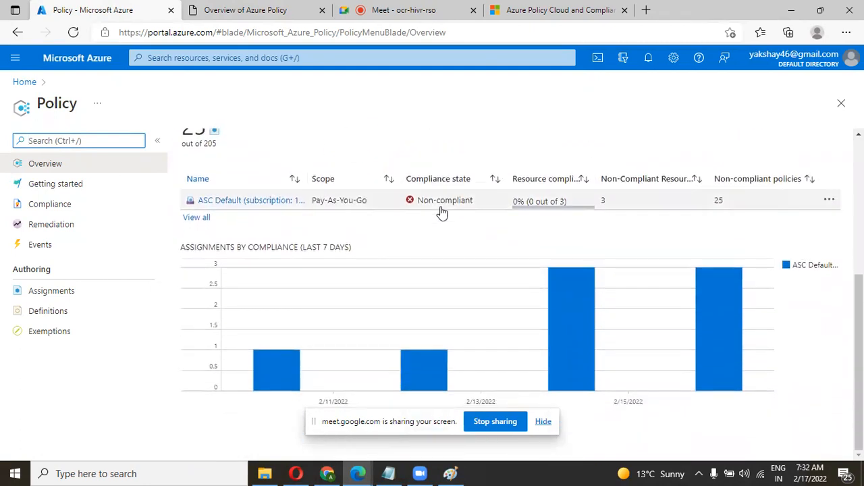
pyautogui.scroll(2, 441, 213)
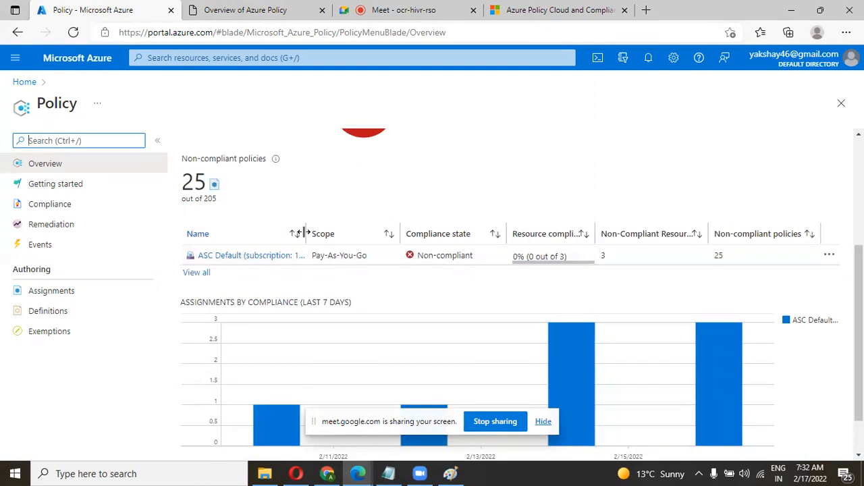
pyautogui.moveTo(306, 234); pyautogui.dragTo(363, 234)
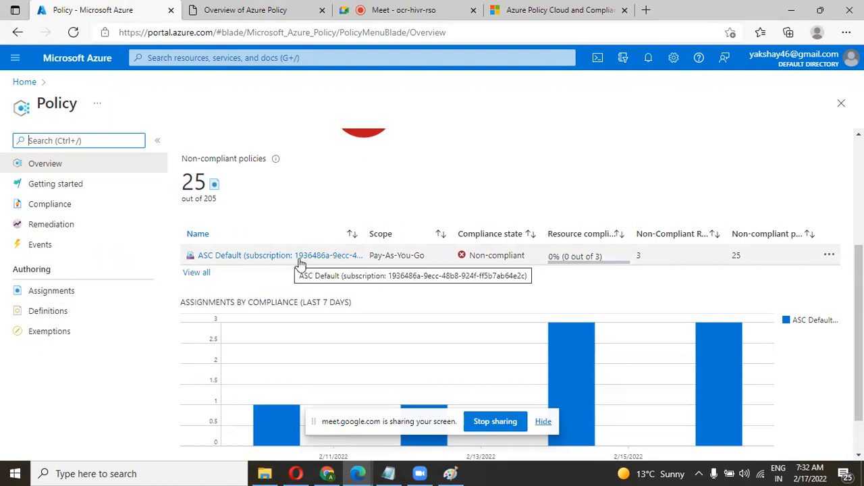
# Step: Highlight the "Overall resource compliance" and "Resources by compliance state" headings on the Policy overview page while reviewing them
pyautogui.scroll(2, 422, 190)
pyautogui.scroll(-1, 421, 190)
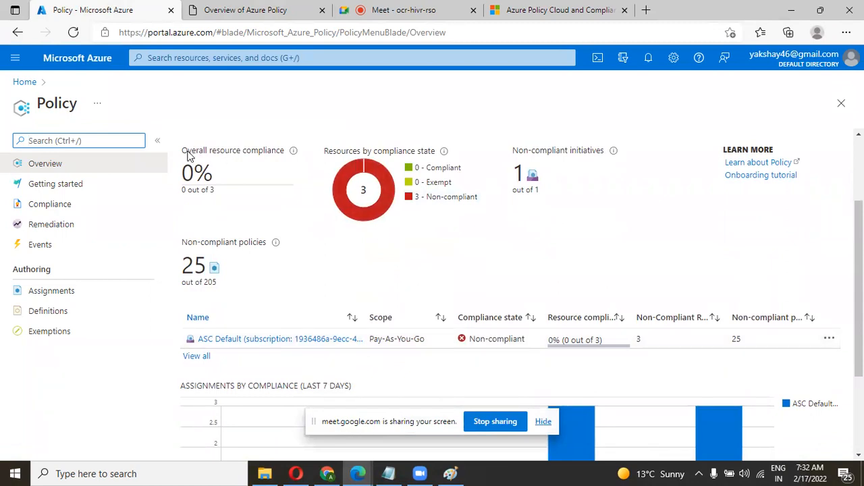
pyautogui.moveTo(187, 150); pyautogui.dragTo(231, 156)
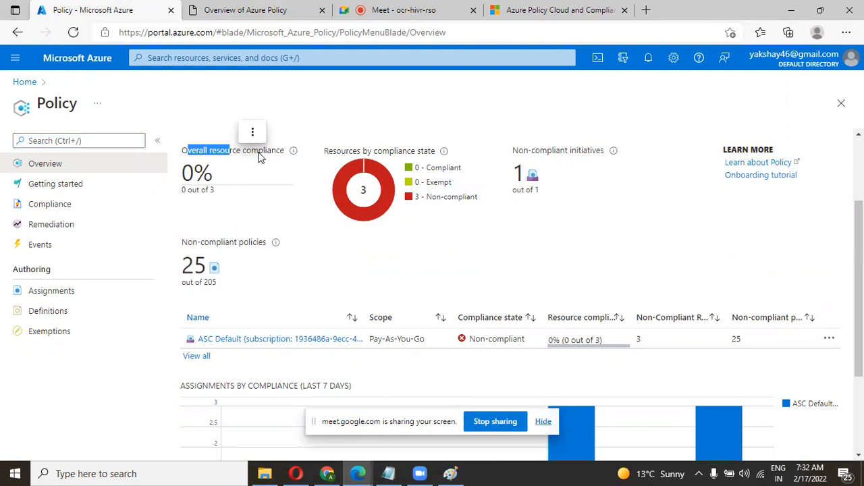
pyautogui.moveTo(324, 151); pyautogui.dragTo(436, 154)
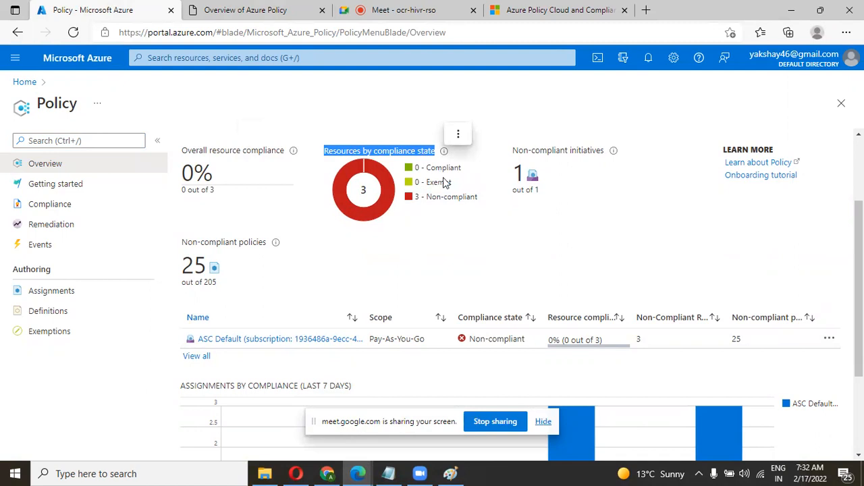
# Step: Highlight the "Non-compliant initiatives" and "Non-compliant policies" headings on the Policy overview page while reviewing them
pyautogui.moveTo(518, 152); pyautogui.dragTo(592, 152)
pyautogui.moveTo(267, 243)
pyautogui.mouseDown()
pyautogui.moveTo(232, 243)
pyautogui.moveTo(251, 246)
pyautogui.mouseUp()
pyautogui.click(247, 246)
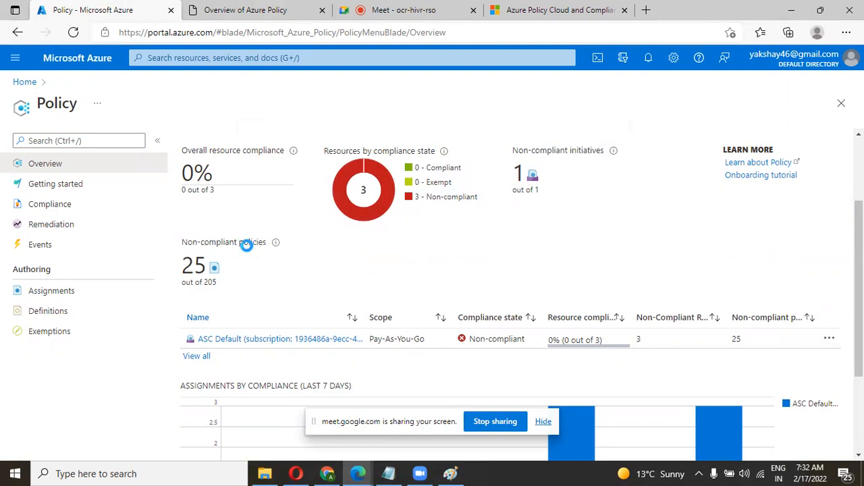
# Step: Open the ASC Default assignment's initiative compliance page and examine its list of control groups with their compliance states
pyautogui.scroll(-1, 290, 287)
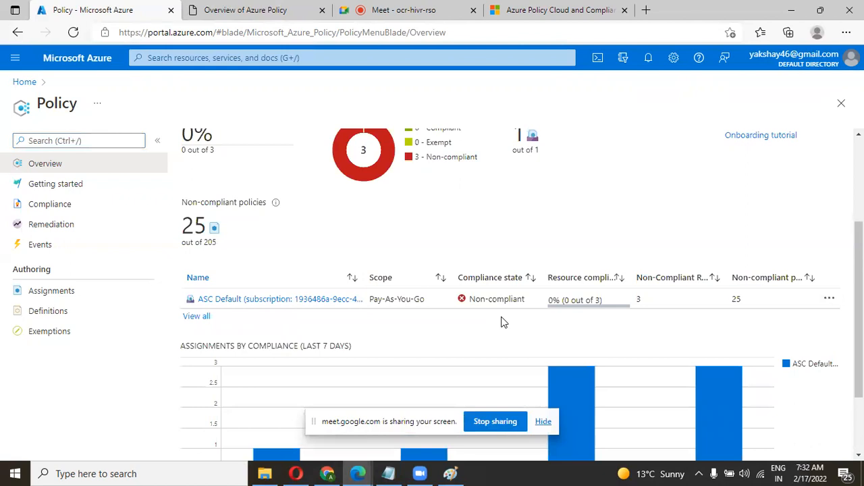
pyautogui.click(282, 301)
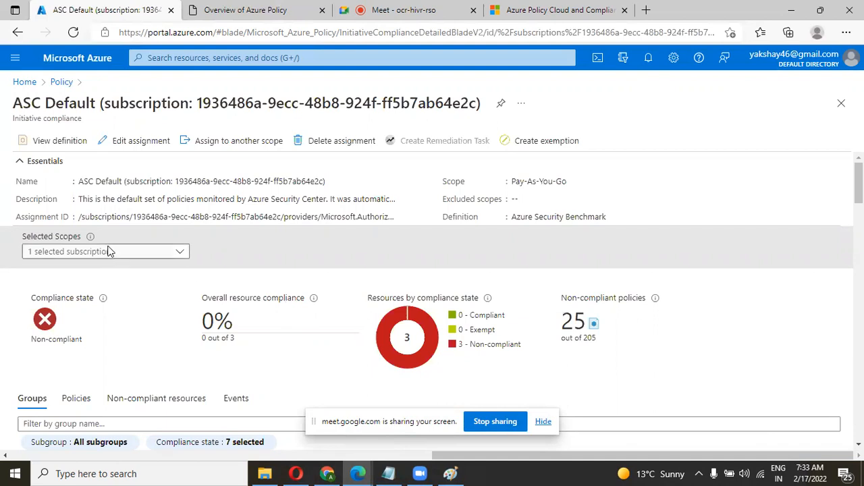
pyautogui.scroll(-4, 109, 251)
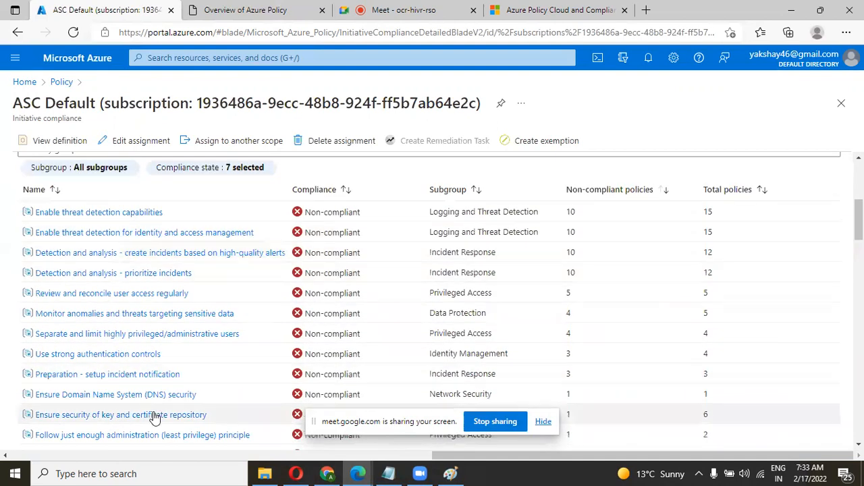
pyautogui.scroll(-10, 175, 401)
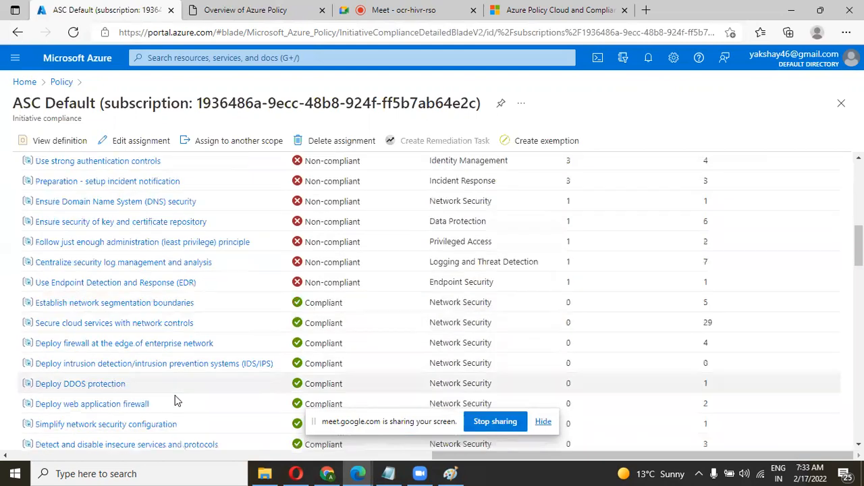
pyautogui.scroll(-6, 175, 400)
pyautogui.scroll(15, 175, 400)
pyautogui.scroll(-5, 175, 401)
pyautogui.scroll(10, 175, 401)
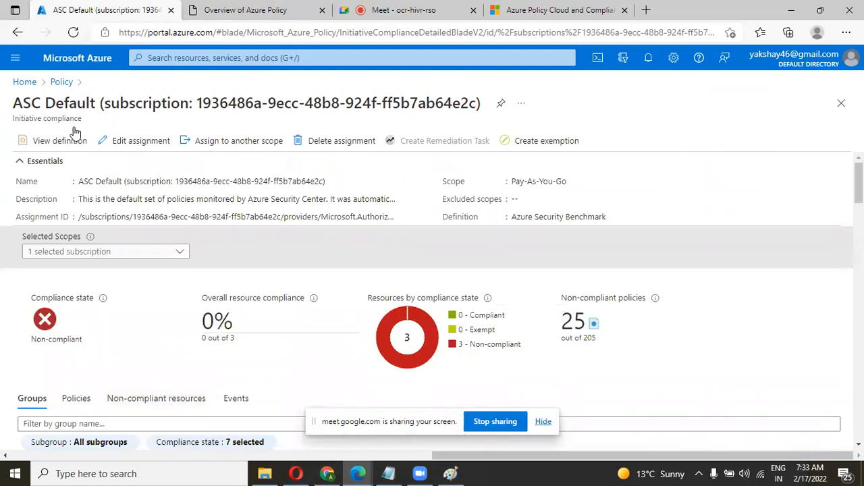
# Step: Return to the Policy overview, then open the policy definitions list and look at the available definition type filter options
pyautogui.click(61, 82)
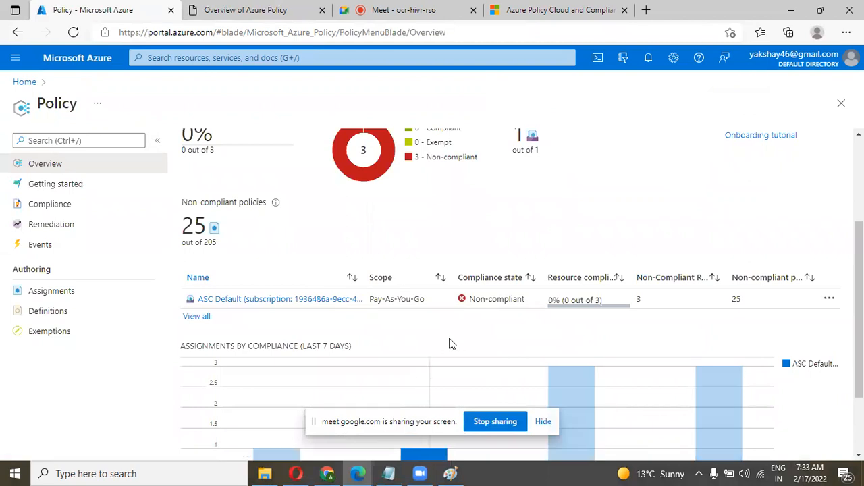
pyautogui.scroll(3, 380, 315)
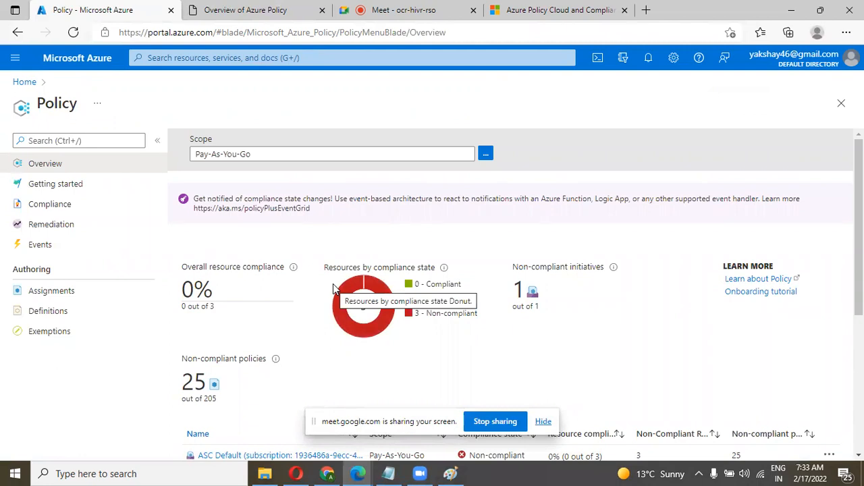
pyautogui.click(46, 317)
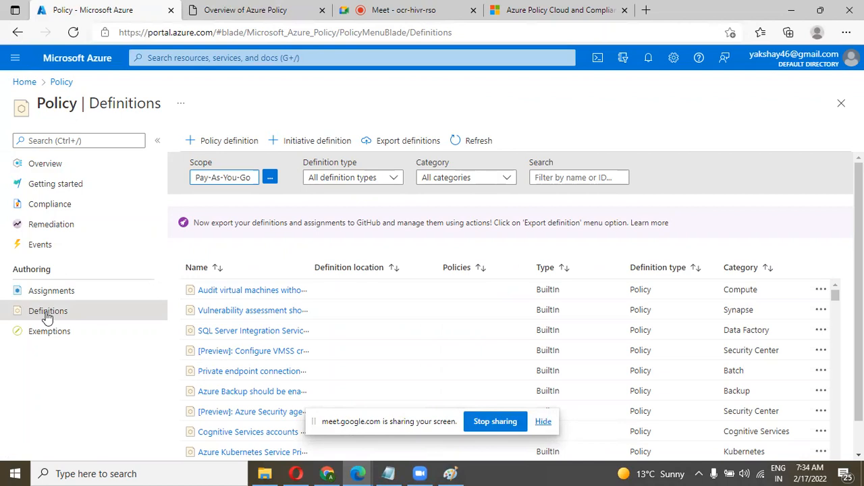
pyautogui.click(351, 178)
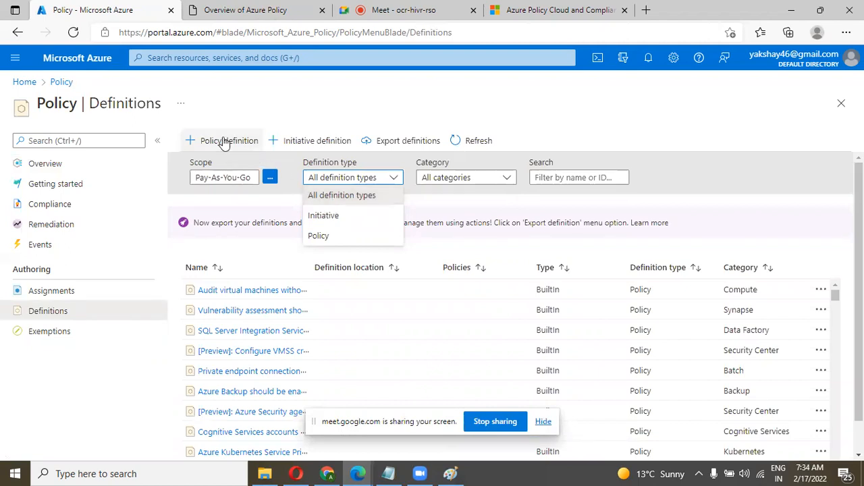
pyautogui.click(312, 112)
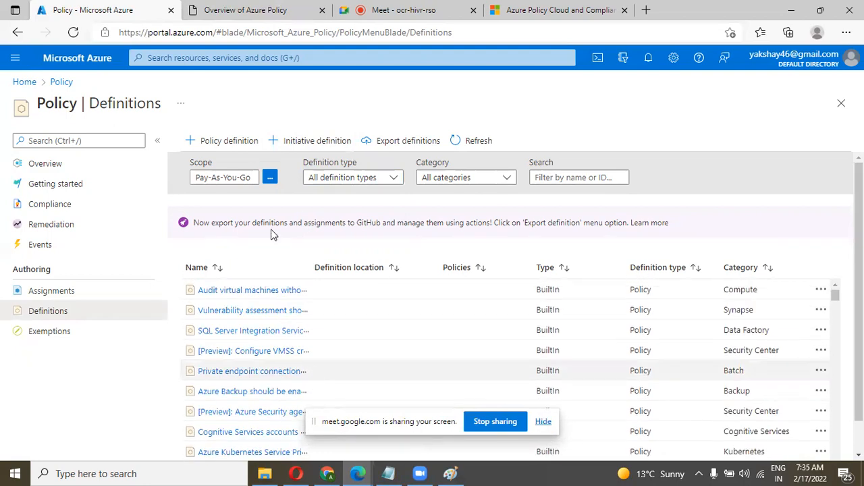
# Step: Start a new policy definition and set its definition location to the Pay-As-You-Go subscription
pyautogui.click(225, 144)
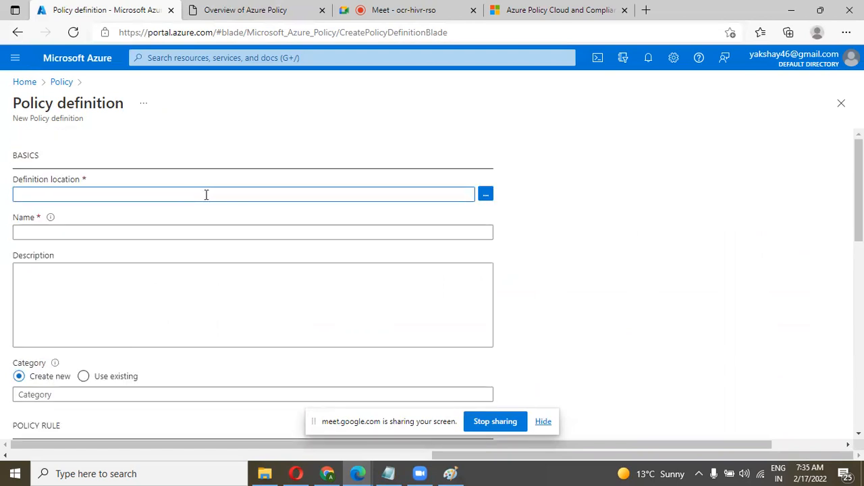
pyautogui.click(485, 195)
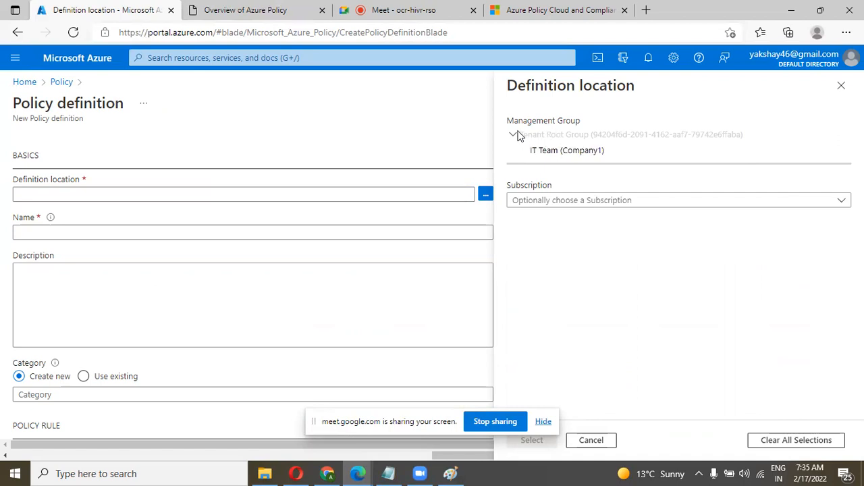
pyautogui.click(551, 202)
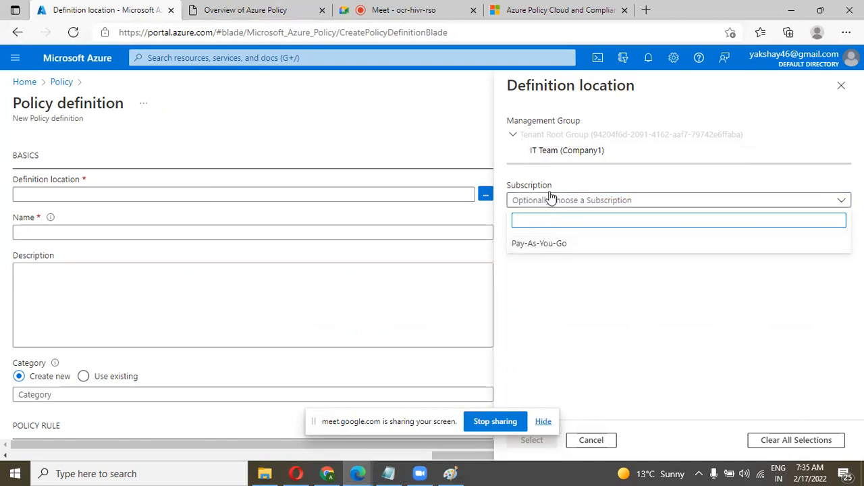
pyautogui.click(537, 245)
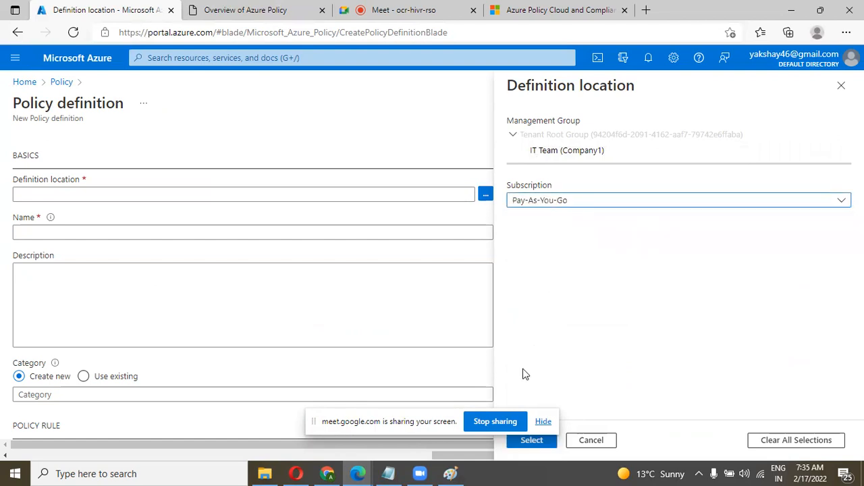
pyautogui.moveTo(425, 430); pyautogui.dragTo(274, 453)
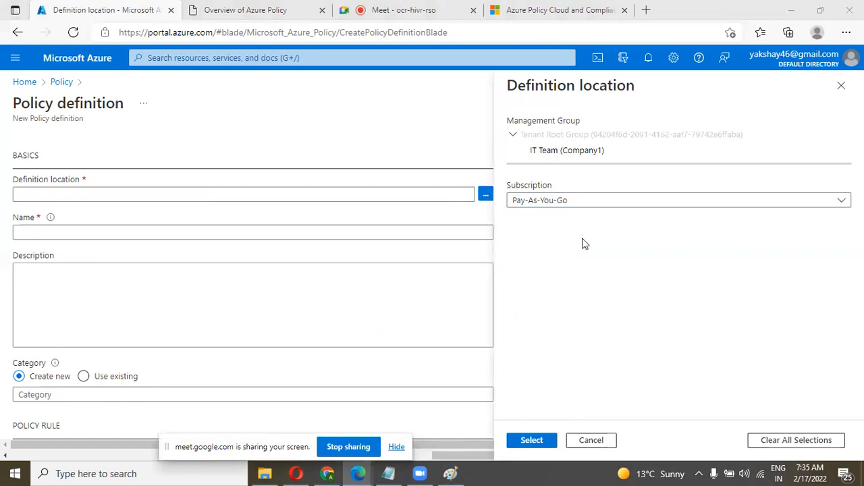
pyautogui.click(531, 441)
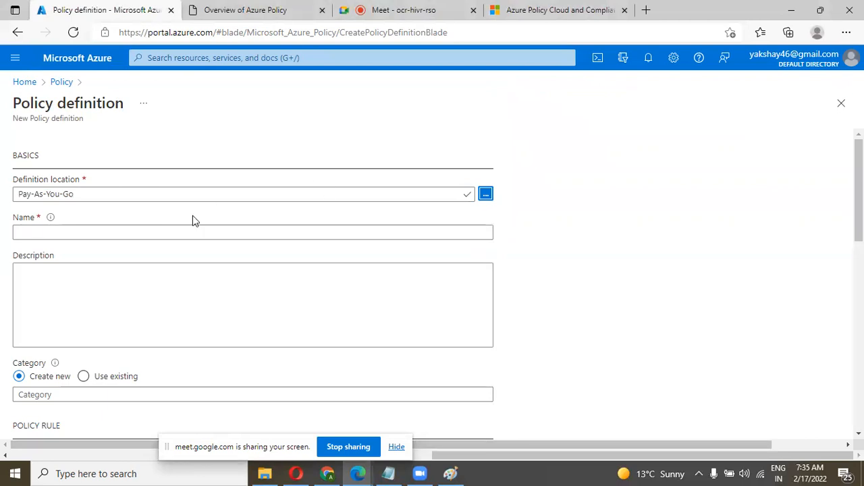
# Step: Name the policy definition Policy1forvm and give it a new category called IT_Team
pyautogui.click(163, 236)
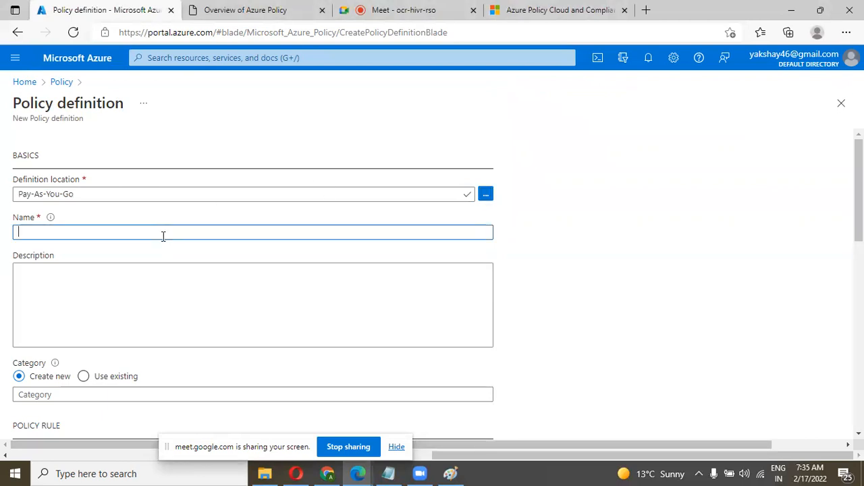
pyautogui.write('Policy1forvm')
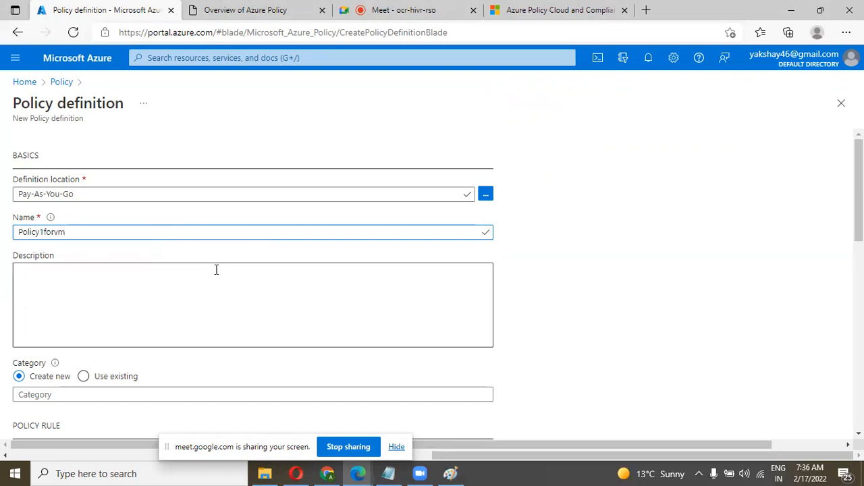
pyautogui.scroll(-1, 216, 270)
pyautogui.scroll(-2, 216, 269)
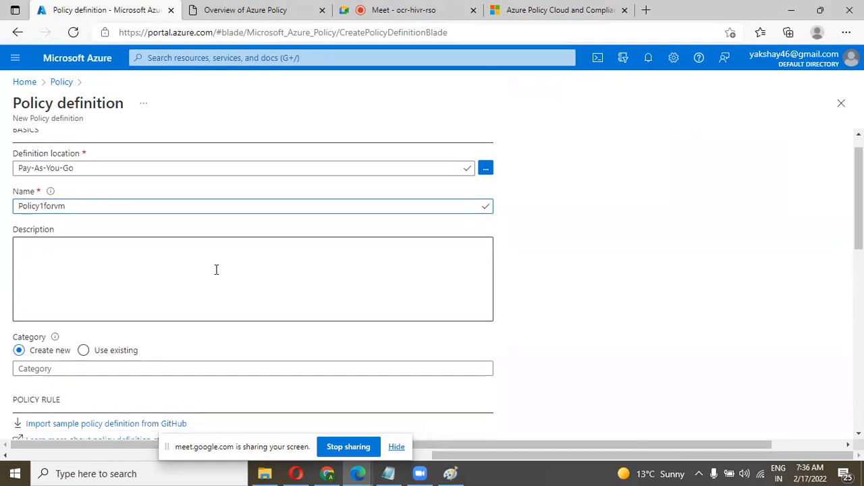
pyautogui.click(187, 304)
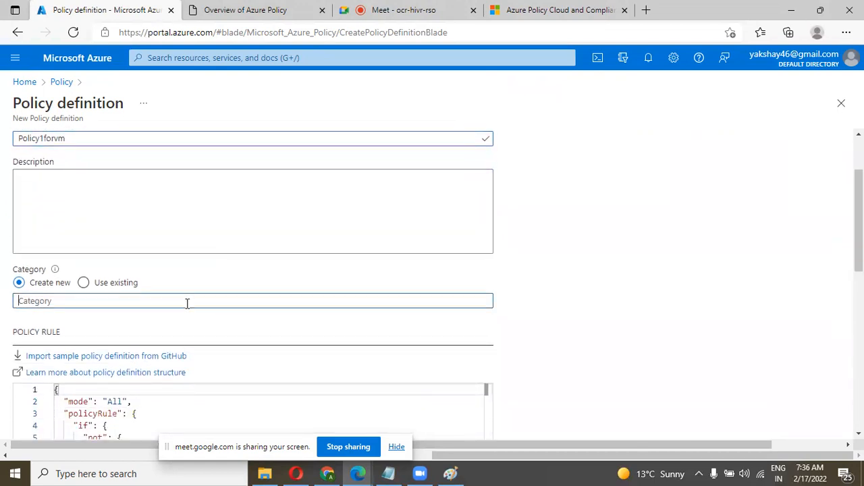
pyautogui.scroll(3, 187, 304)
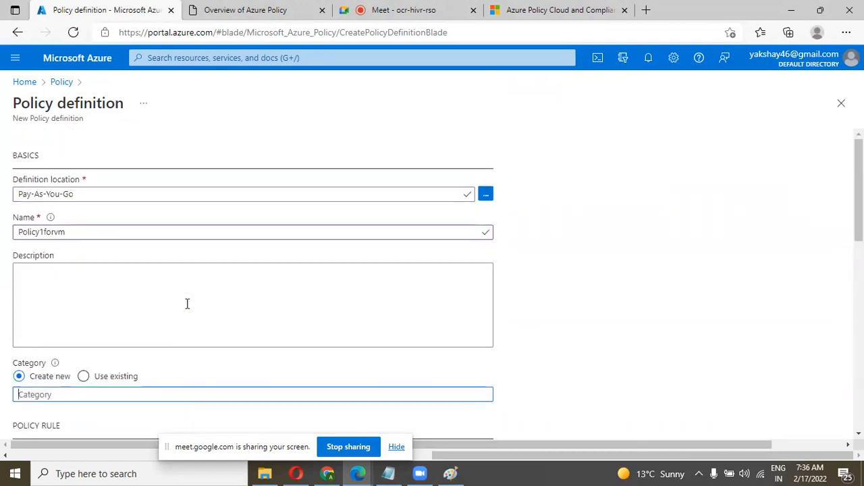
pyautogui.scroll(-1, 187, 303)
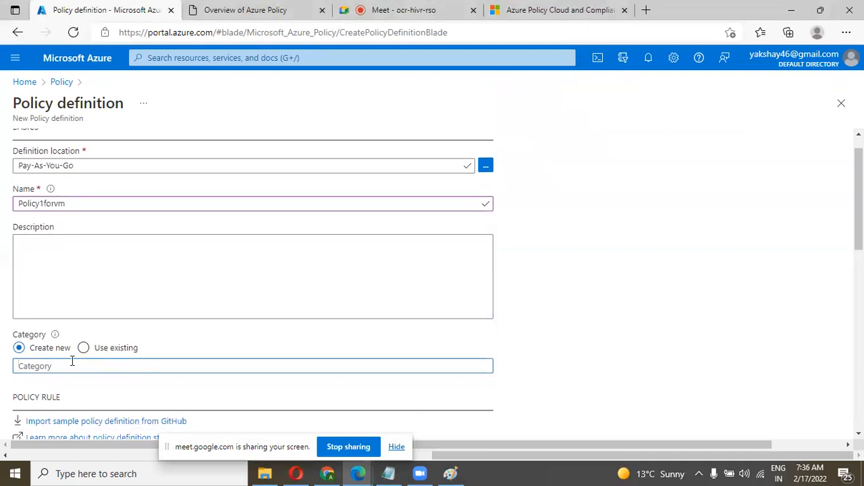
pyautogui.scroll(-1, 72, 362)
pyautogui.scroll(-2, 72, 363)
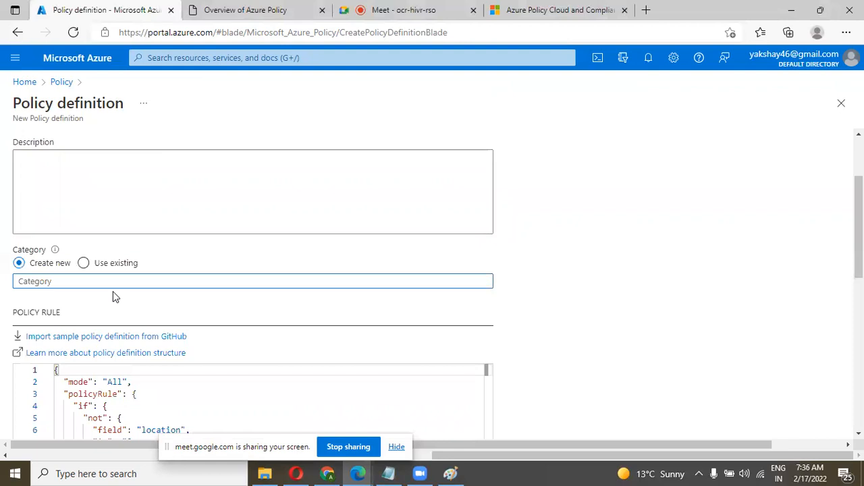
pyautogui.write('IT_Team')
# Step: Examine the default policy rule JSON of the new definition, including its location condition, audit effect and allowedLocations parameter
pyautogui.scroll(-1, 274, 279)
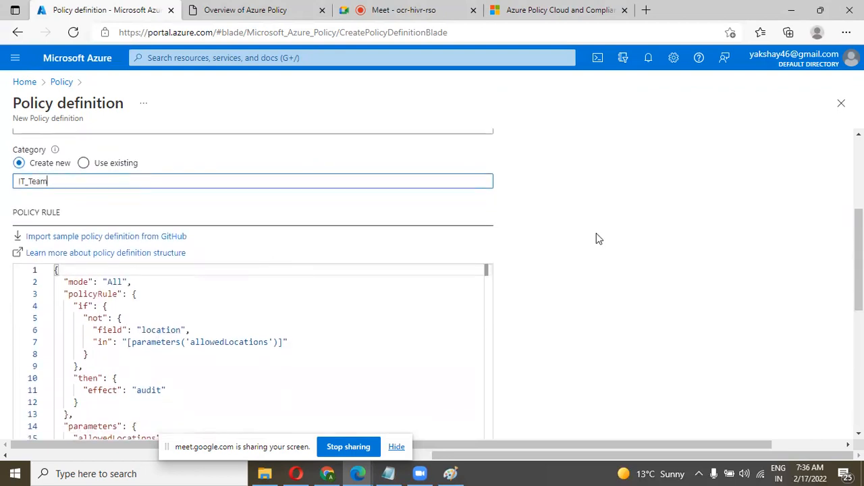
pyautogui.scroll(-2, 596, 238)
pyautogui.scroll(-3, 596, 238)
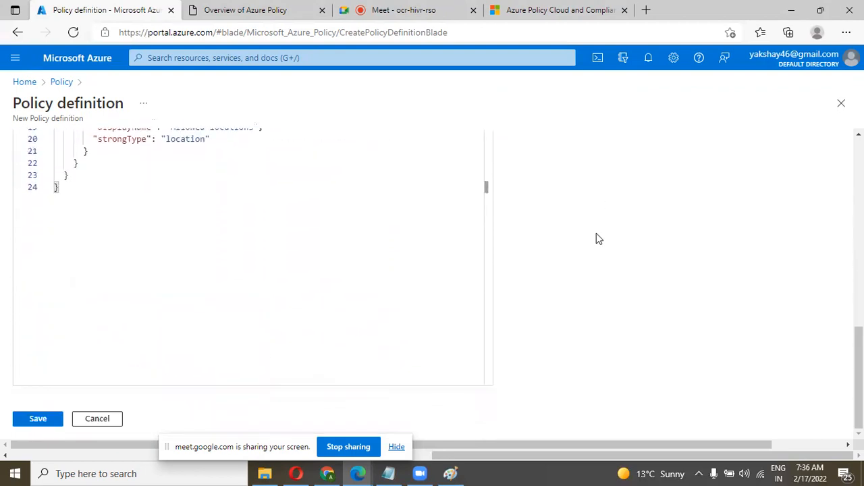
pyautogui.scroll(10, 596, 236)
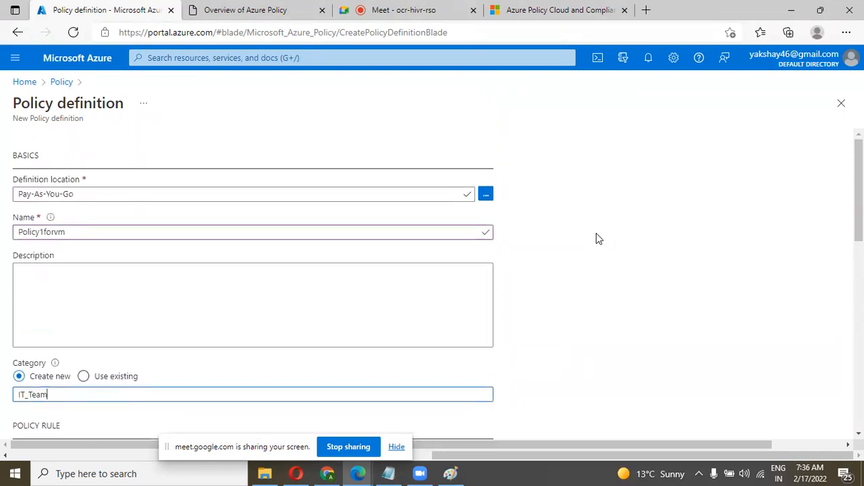
pyautogui.scroll(-3, 441, 253)
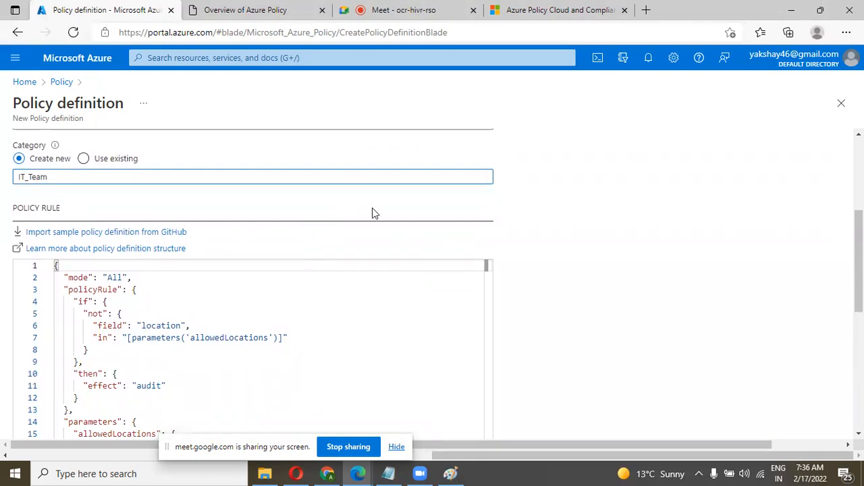
pyautogui.scroll(-1, 373, 213)
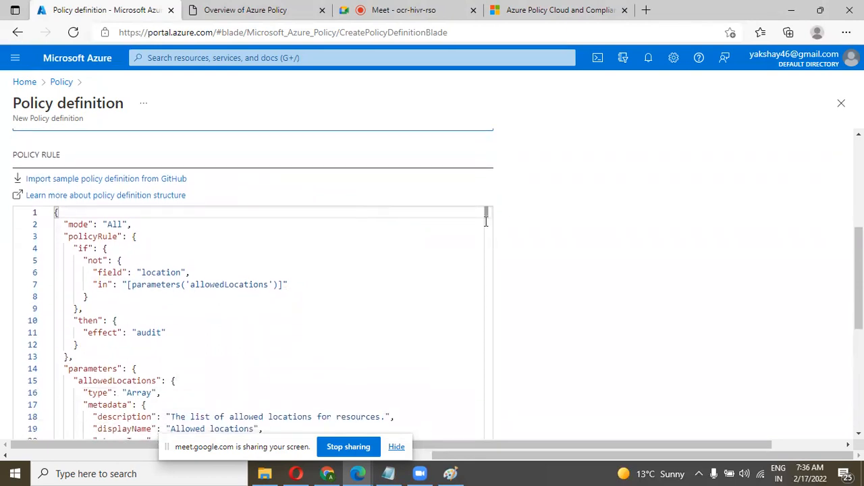
pyautogui.scroll(-5, 508, 221)
pyautogui.scroll(-1, 509, 222)
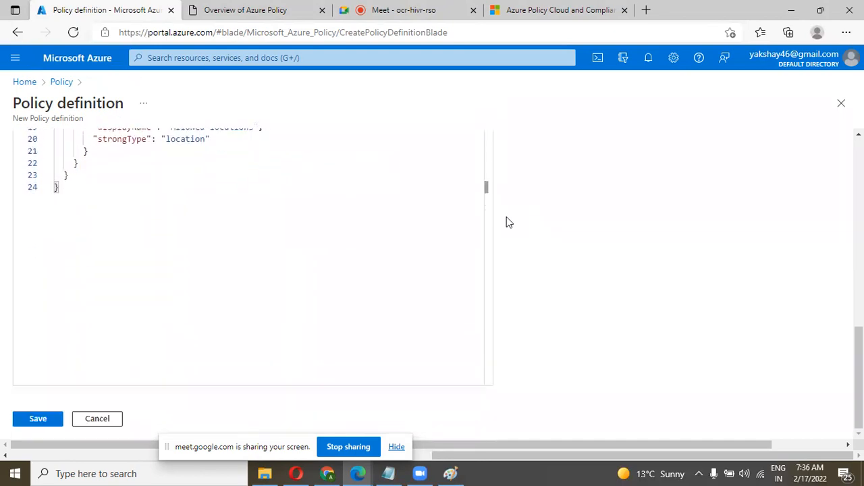
pyautogui.scroll(2, 506, 216)
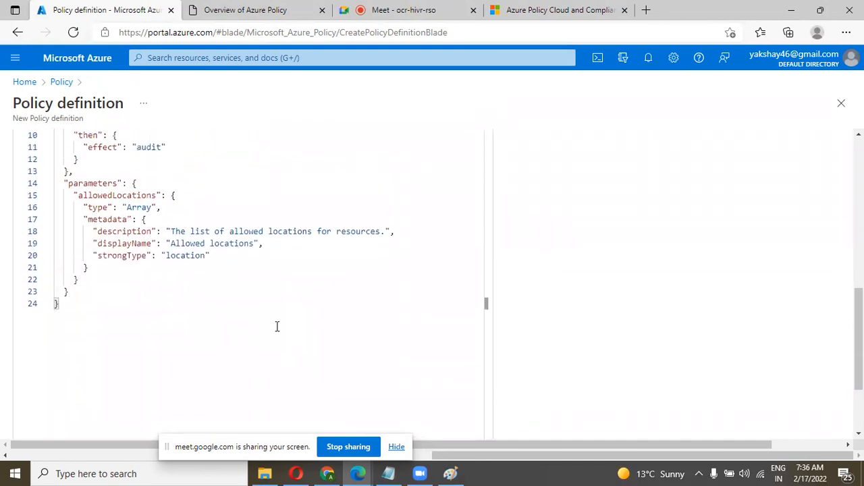
pyautogui.scroll(8, 571, 256)
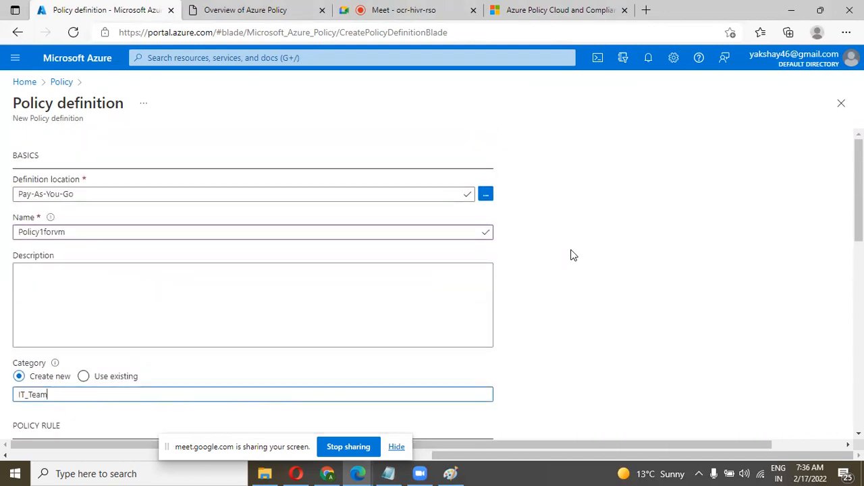
pyautogui.scroll(-1, 570, 255)
pyautogui.scroll(-3, 571, 255)
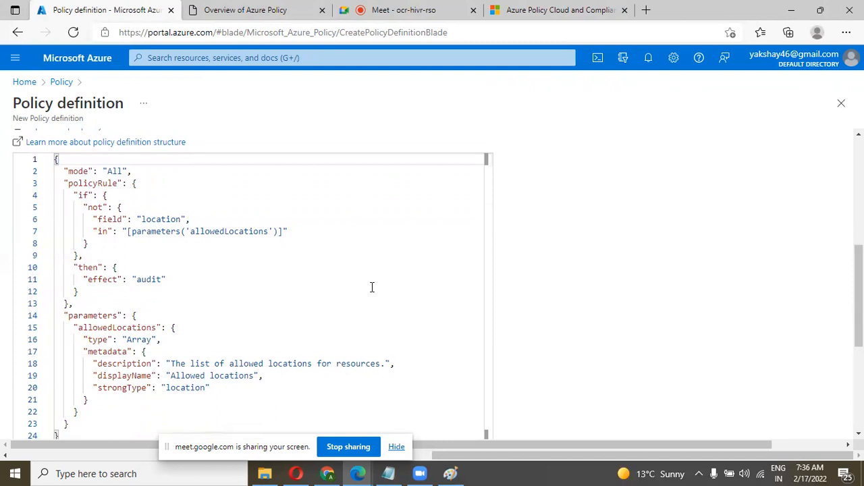
pyautogui.scroll(-2, 519, 322)
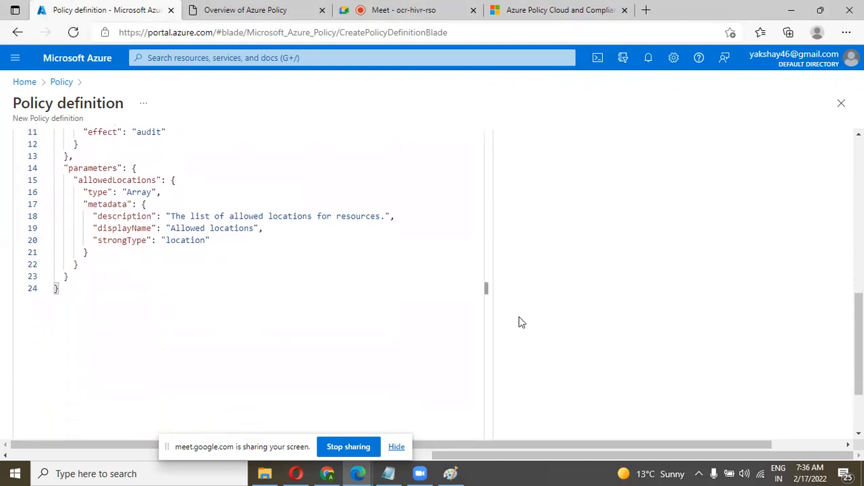
pyautogui.scroll(3, 520, 322)
pyautogui.scroll(-1, 519, 322)
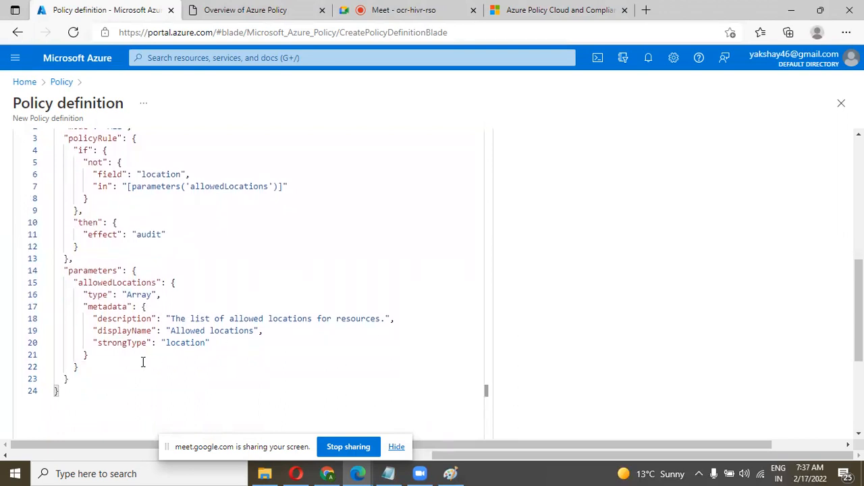
# Step: Review the new policy definition once more, from its basic details to the allowedLocations parameter in the rule JSON
pyautogui.scroll(1, 601, 289)
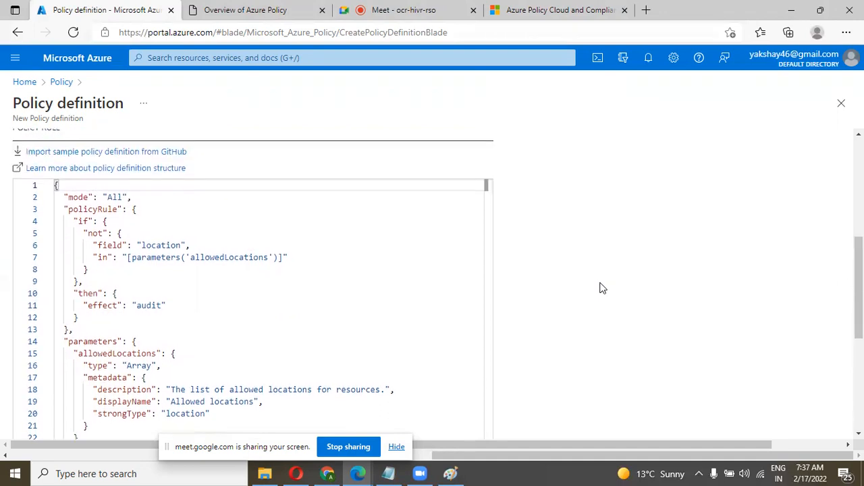
pyautogui.scroll(-1, 602, 288)
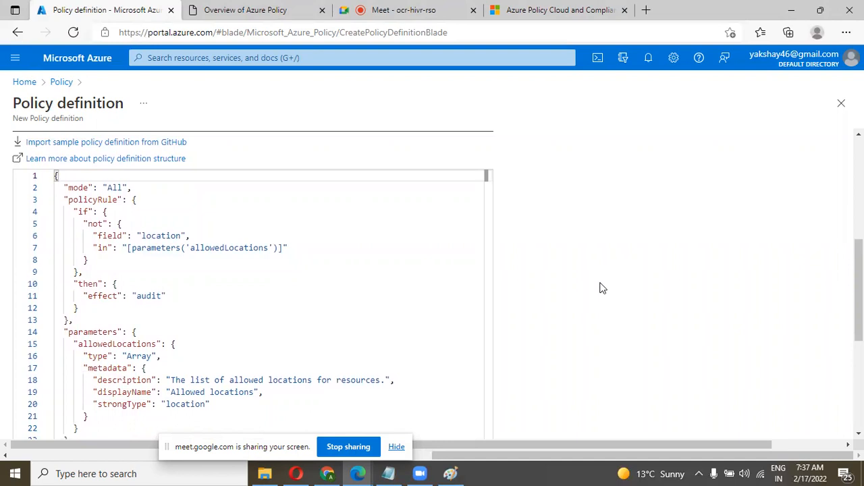
pyautogui.scroll(-3, 520, 348)
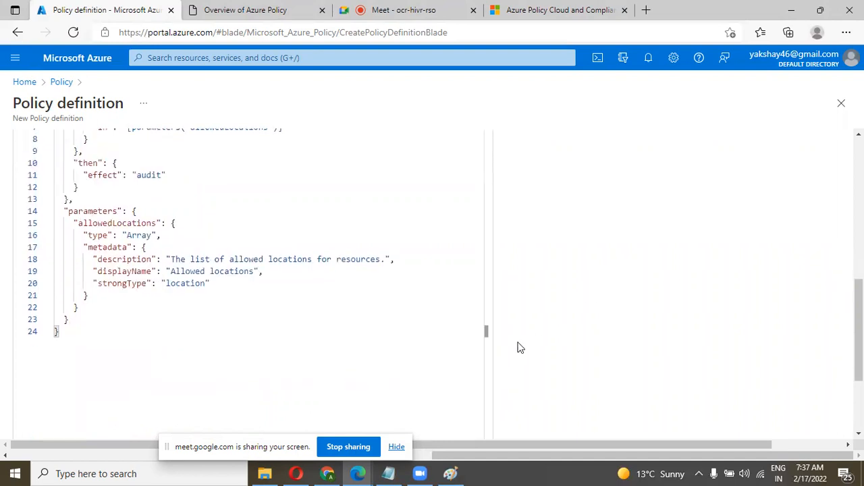
pyautogui.scroll(8, 520, 348)
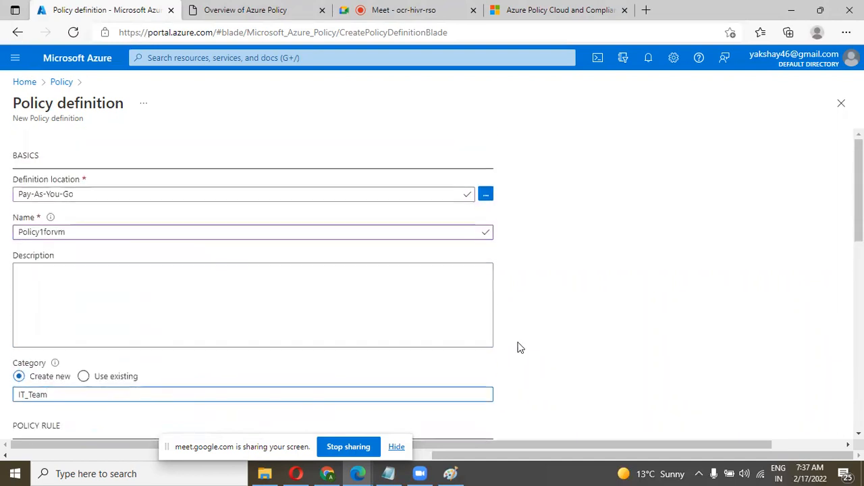
pyautogui.scroll(-5, 520, 348)
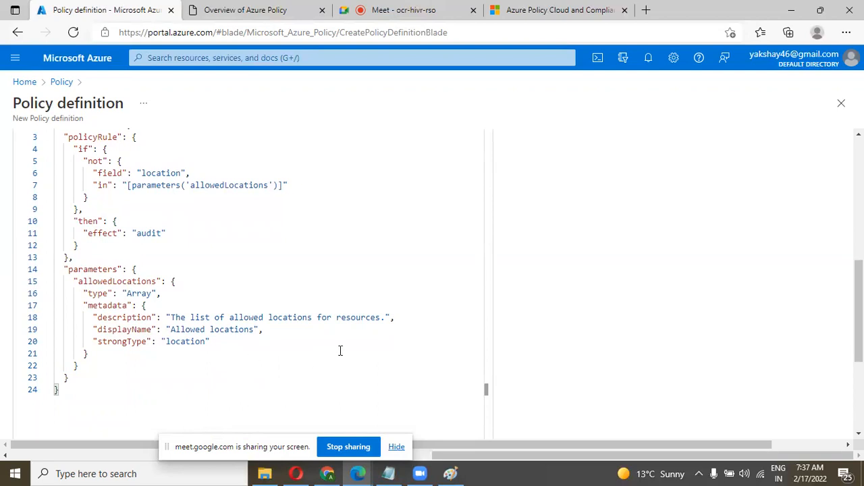
pyautogui.scroll(6, 529, 321)
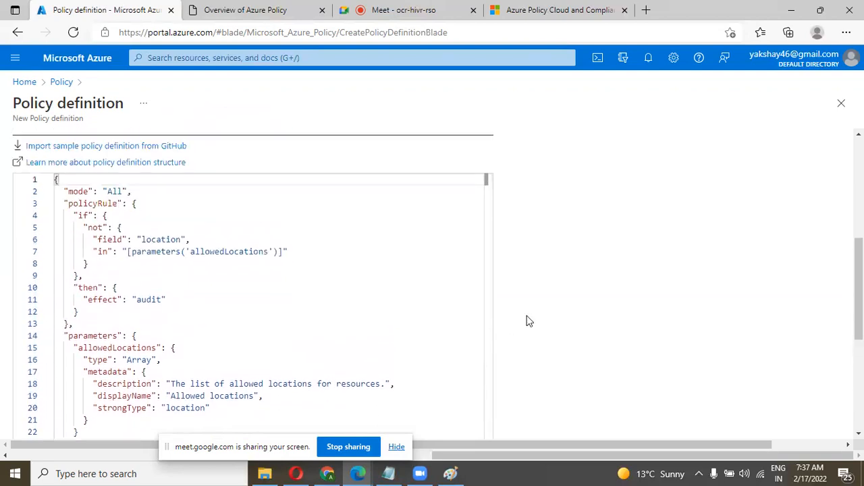
pyautogui.scroll(3, 528, 321)
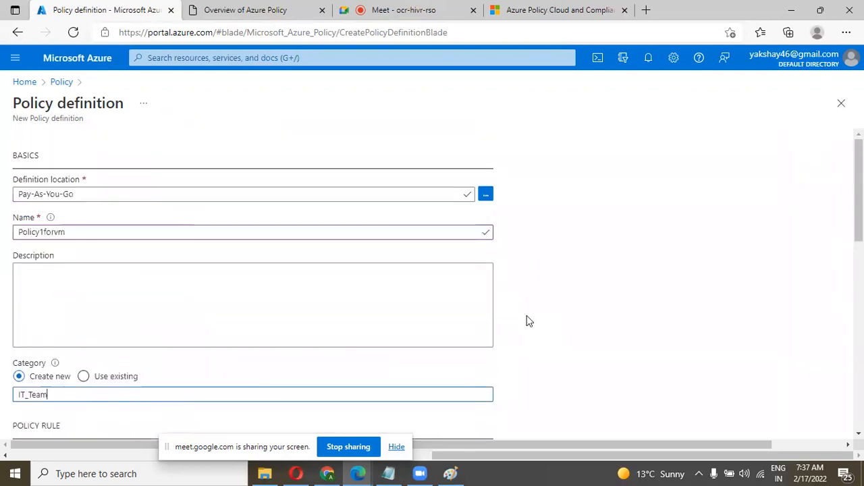
# Step: Leave the new policy definition, discarding the unsaved edits, and look over the list of existing policy definitions
pyautogui.click(60, 84)
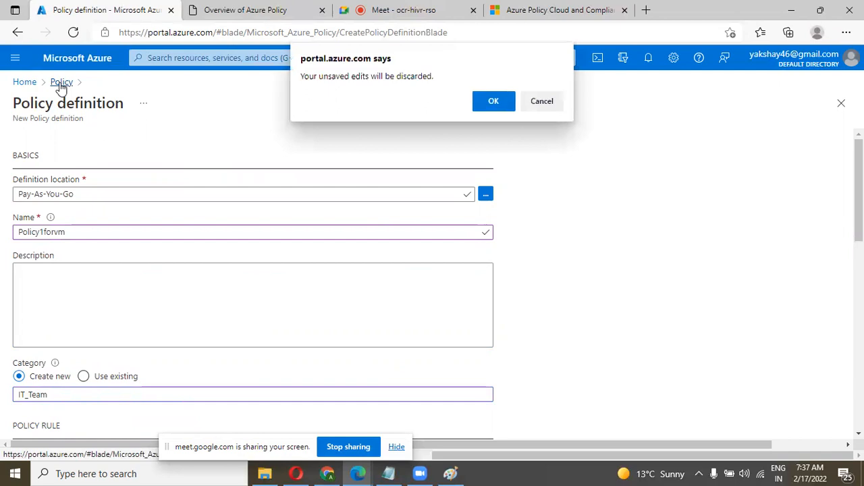
pyautogui.click(504, 102)
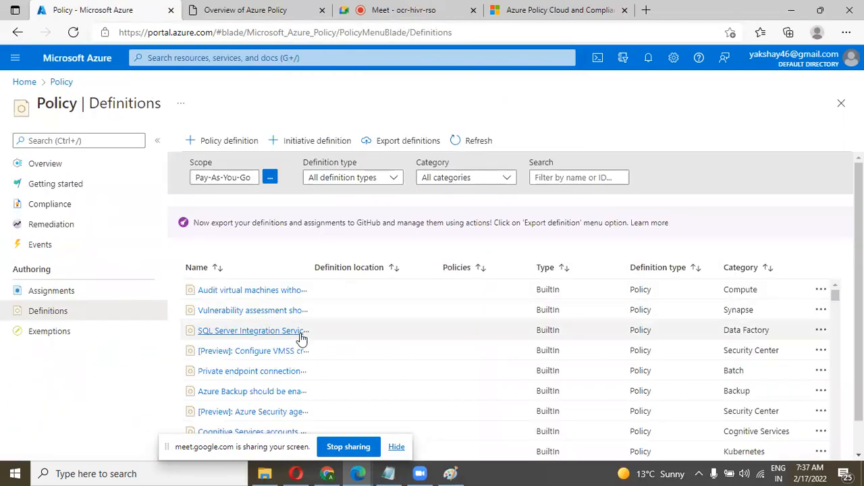
pyautogui.scroll(-2, 347, 361)
pyautogui.scroll(2, 346, 361)
pyautogui.scroll(-1, 550, 240)
pyautogui.scroll(1, 555, 238)
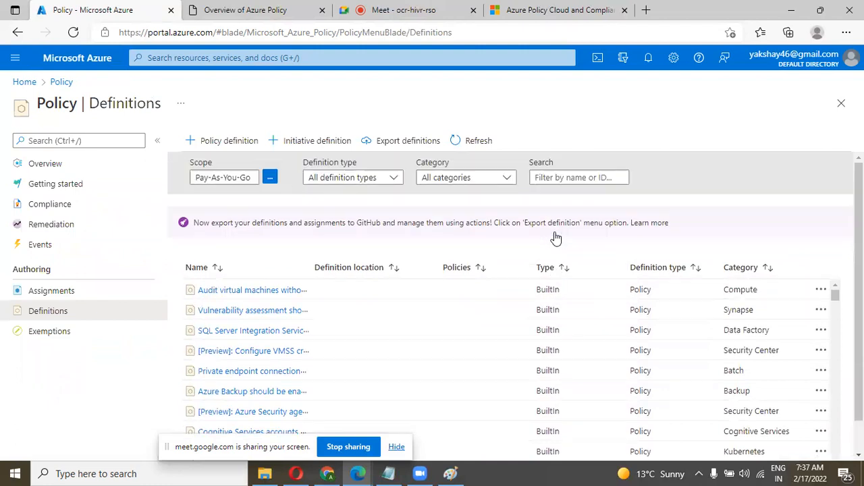
# Step: Filter the policy definitions list to the Compute category only
pyautogui.click(498, 178)
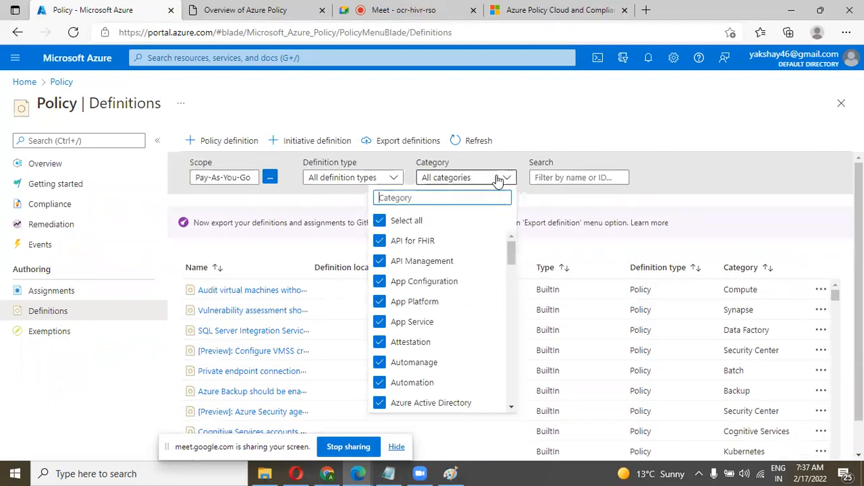
pyautogui.click(403, 221)
pyautogui.moveTo(511, 248); pyautogui.dragTo(513, 282)
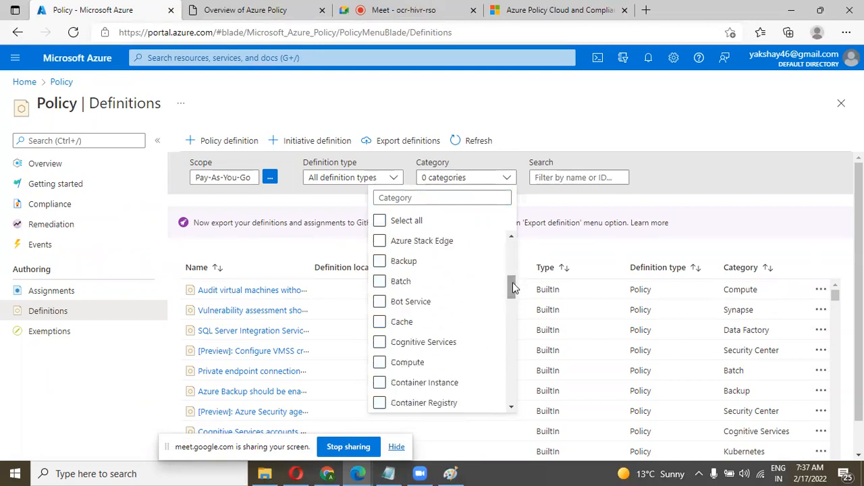
pyautogui.click(396, 364)
pyautogui.click(562, 203)
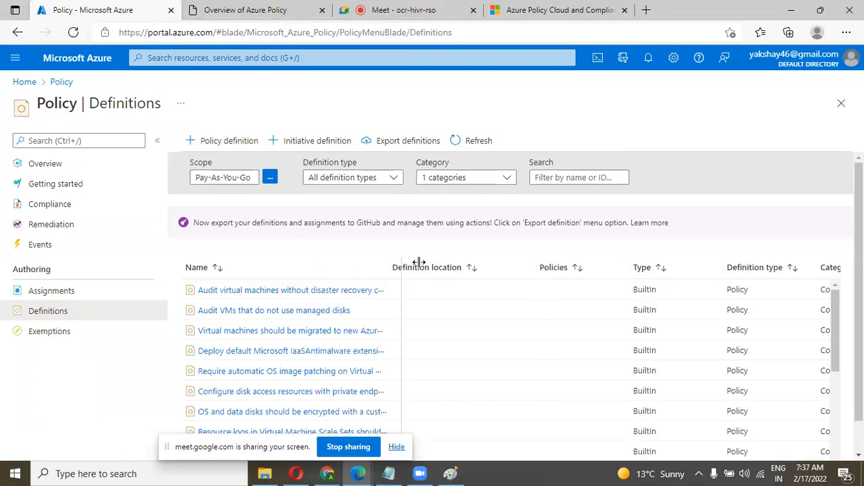
# Step: Widen the Name column to fit the long policy names and look through the built-in Compute policies
pyautogui.moveTo(419, 262); pyautogui.dragTo(448, 266)
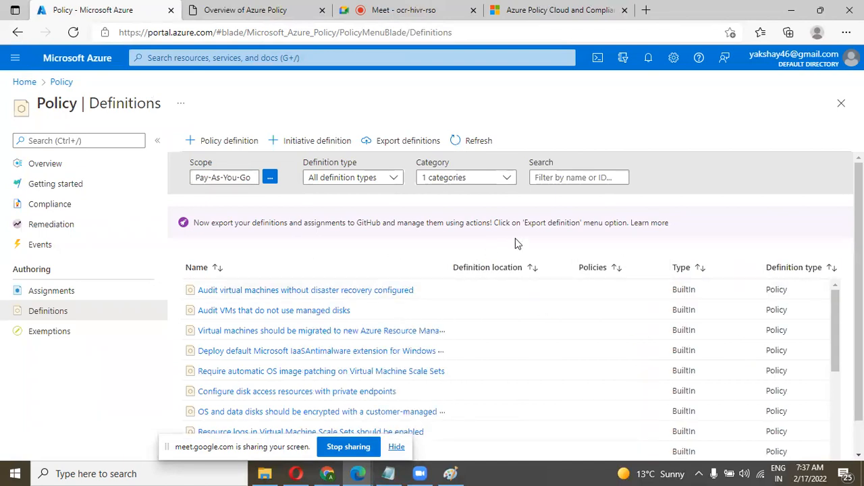
pyautogui.scroll(-1, 517, 243)
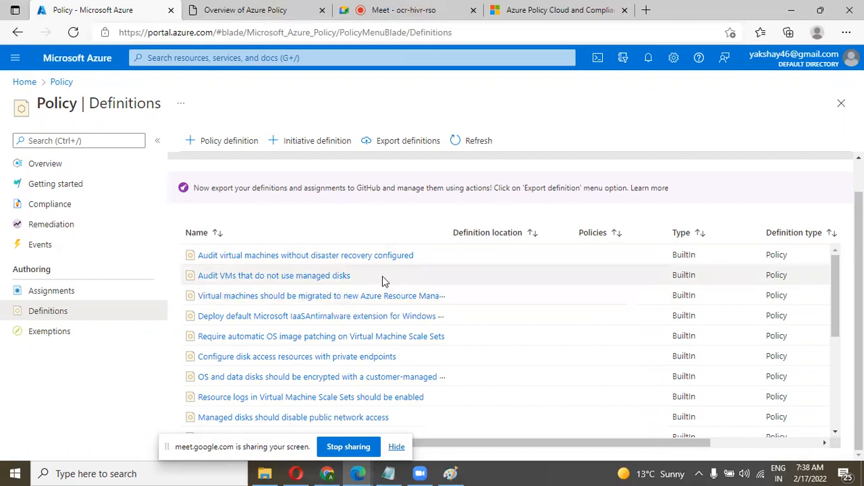
pyautogui.moveTo(449, 234); pyautogui.dragTo(469, 234)
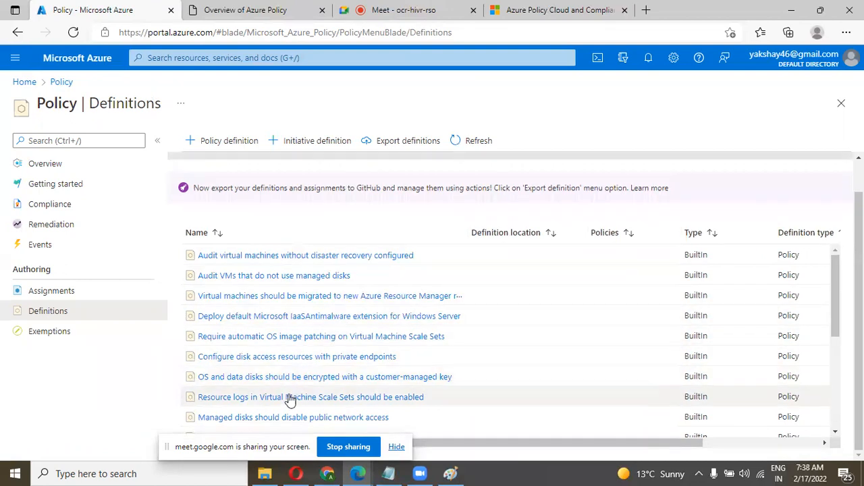
pyautogui.scroll(-2, 365, 397)
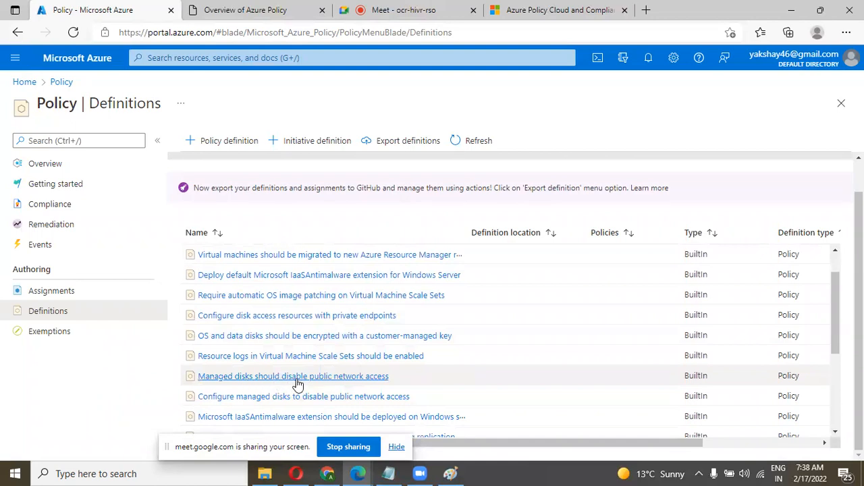
pyautogui.scroll(-2, 350, 384)
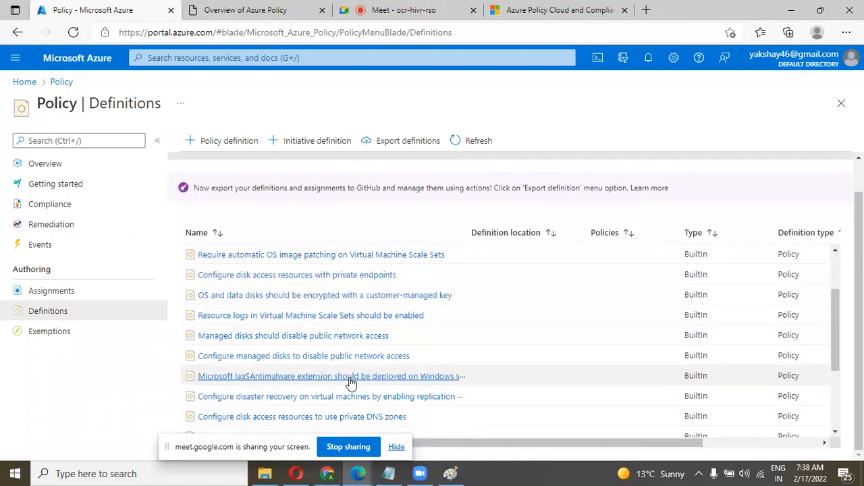
pyautogui.scroll(-1, 331, 365)
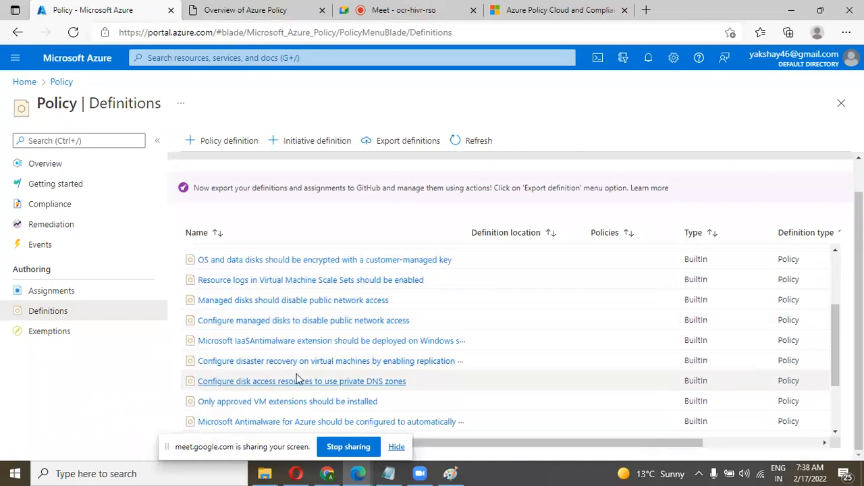
pyautogui.scroll(-1, 319, 369)
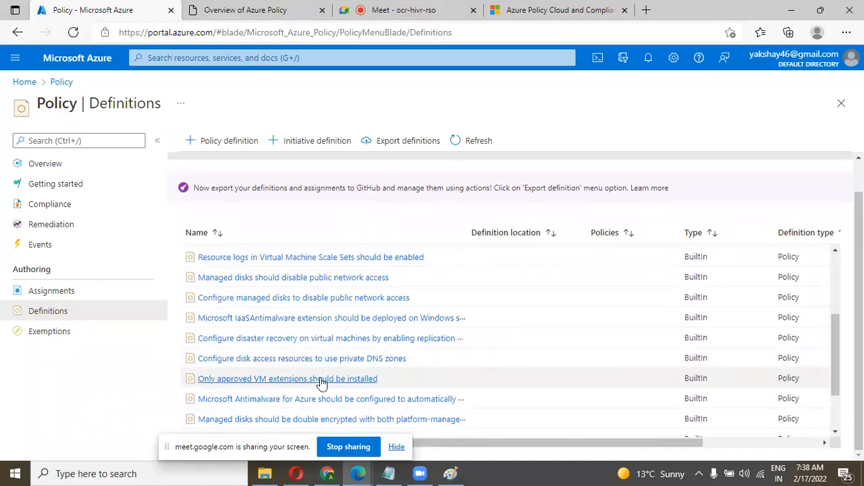
pyautogui.scroll(-2, 314, 382)
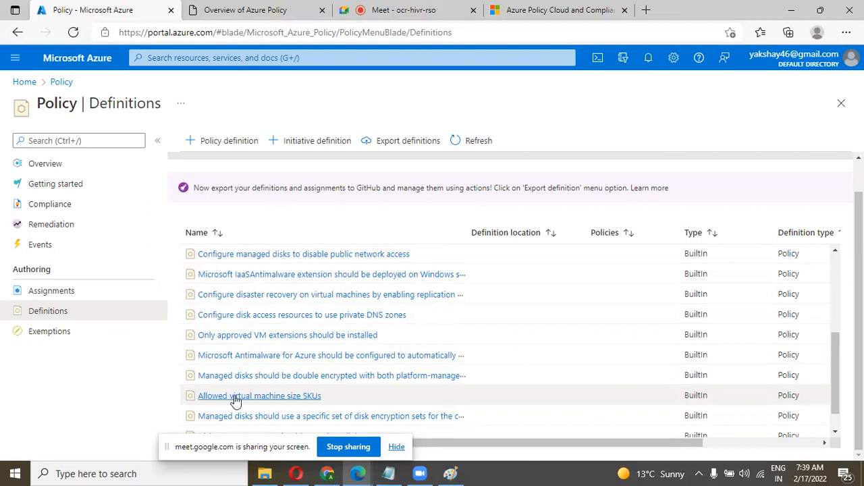
# Step: Open the Allowed virtual machine size SKUs definition and examine its JSON, including the description, metadata and listOfAllowedSKUs parameter
pyautogui.click(274, 396)
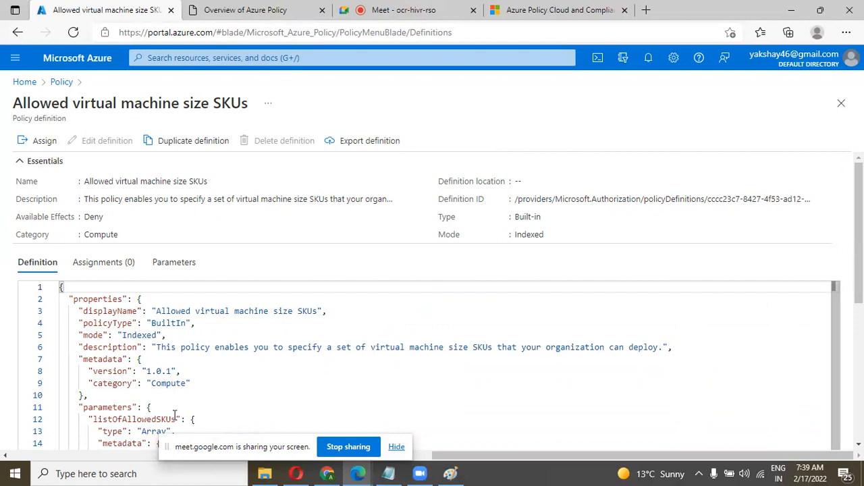
pyautogui.scroll(-1, 174, 416)
pyautogui.scroll(-1, 175, 416)
pyautogui.scroll(1, 174, 415)
pyautogui.scroll(1, 174, 416)
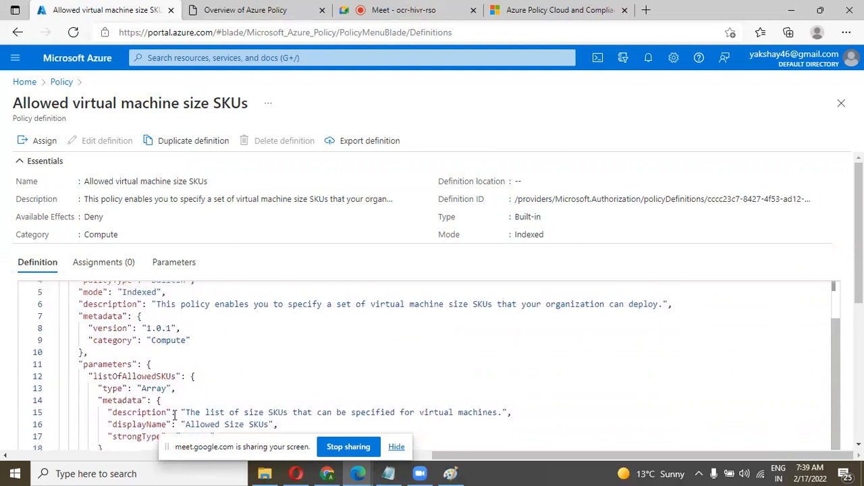
pyautogui.scroll(-1, 174, 416)
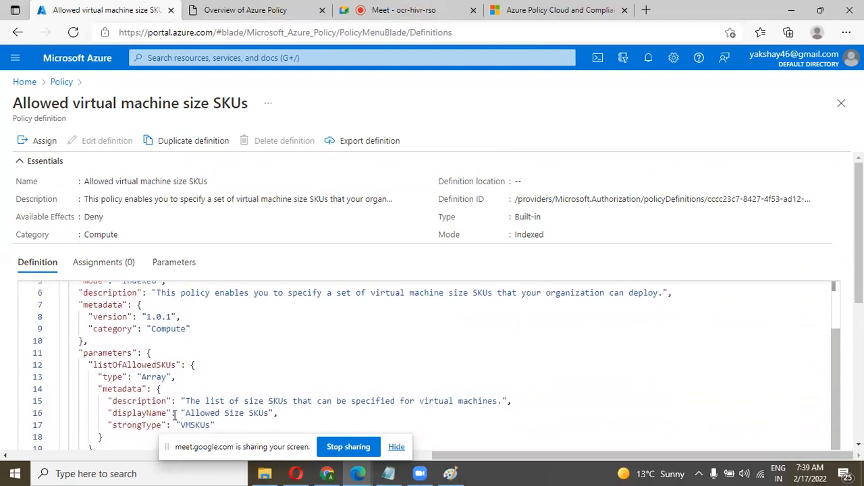
pyautogui.scroll(-1, 174, 416)
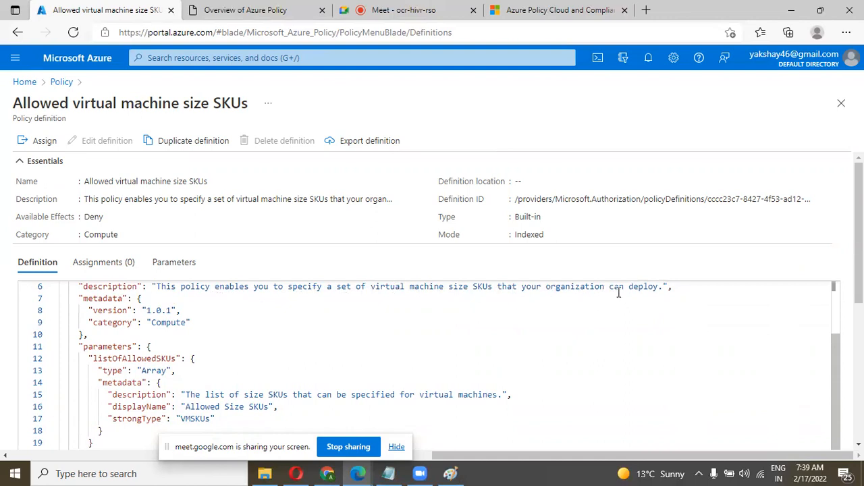
pyautogui.scroll(1, 268, 366)
pyautogui.scroll(4, 268, 365)
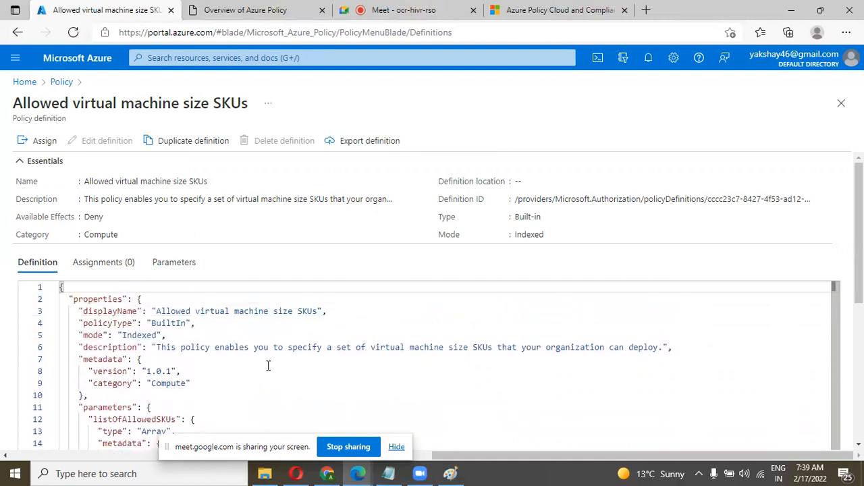
# Step: Start assigning the policy and set its scope to the Pay-As-You-Go subscription, leaving the resource group unselected
pyautogui.click(44, 143)
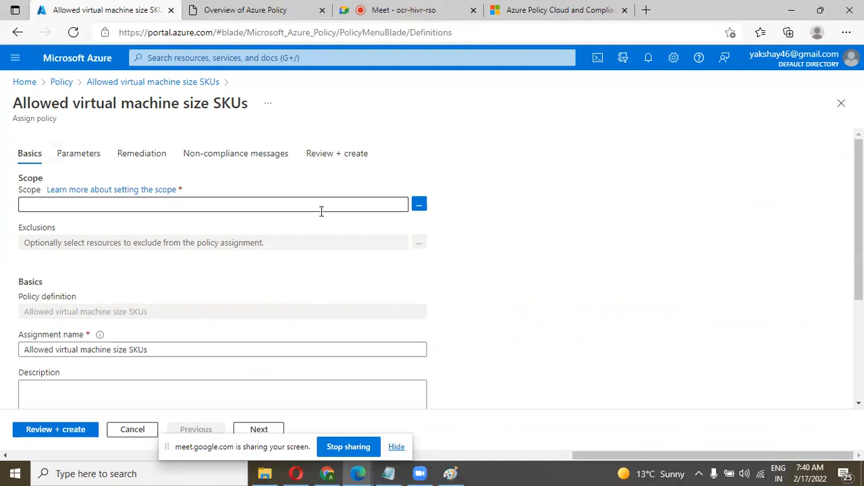
pyautogui.click(418, 205)
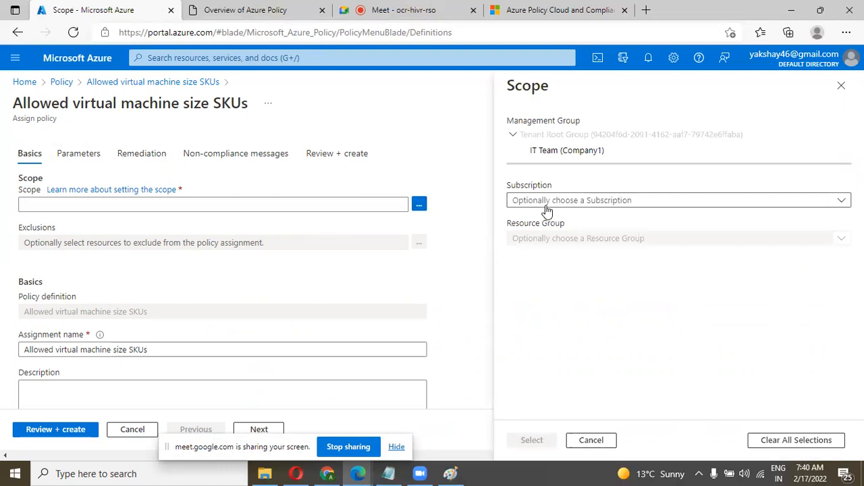
pyautogui.click(547, 205)
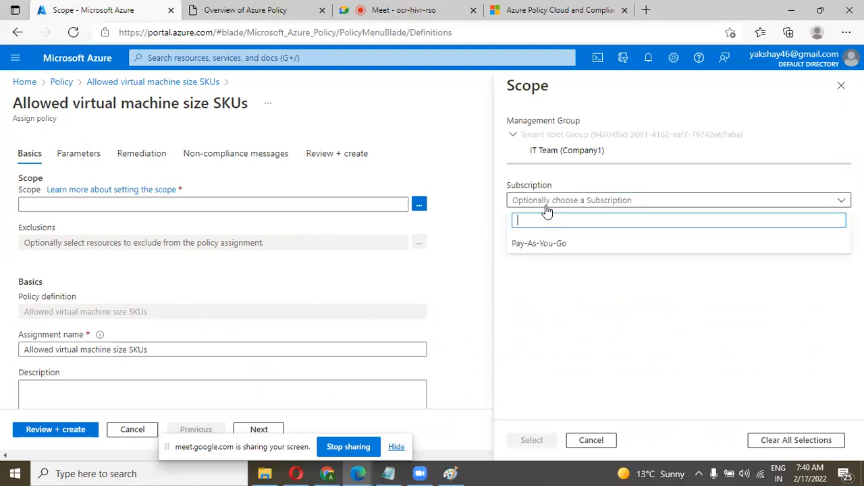
pyautogui.click(531, 245)
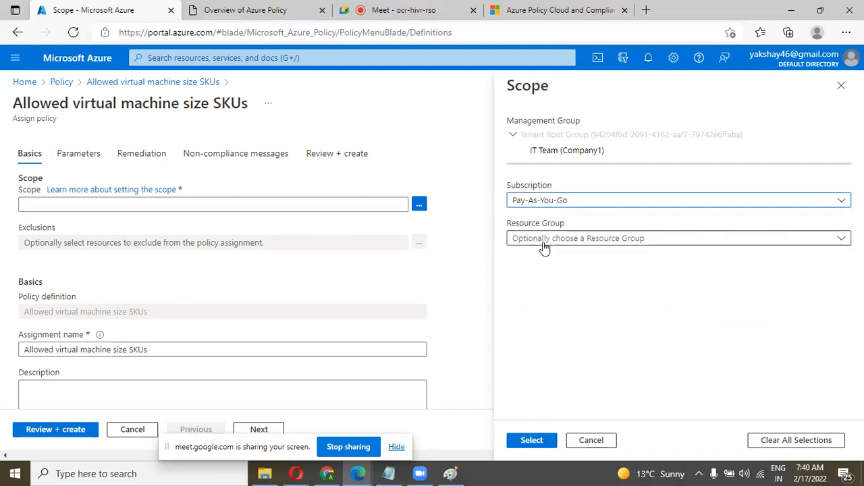
pyautogui.click(544, 246)
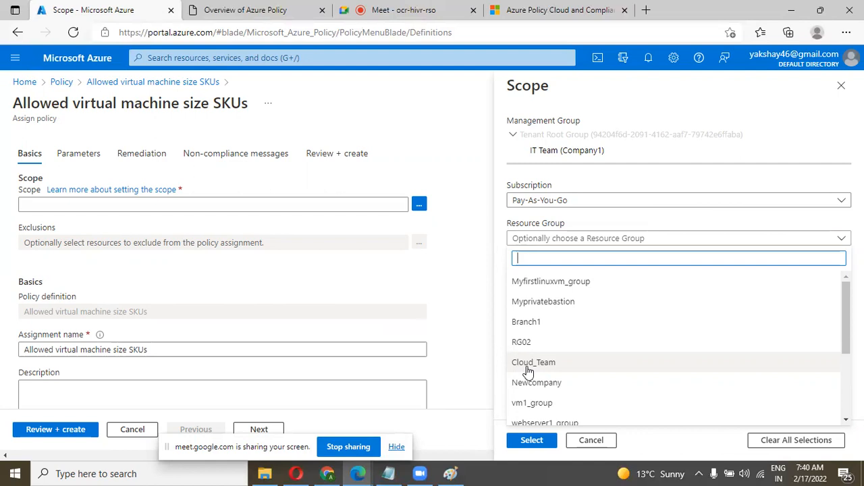
pyautogui.click(558, 245)
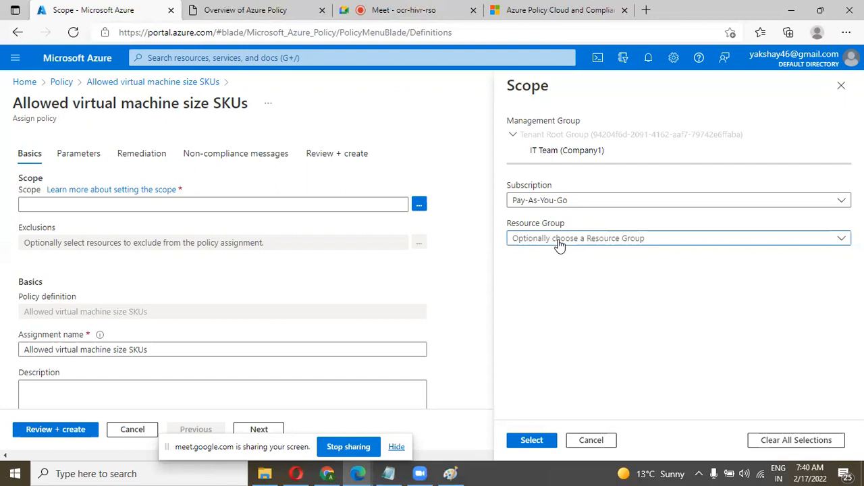
pyautogui.click(564, 240)
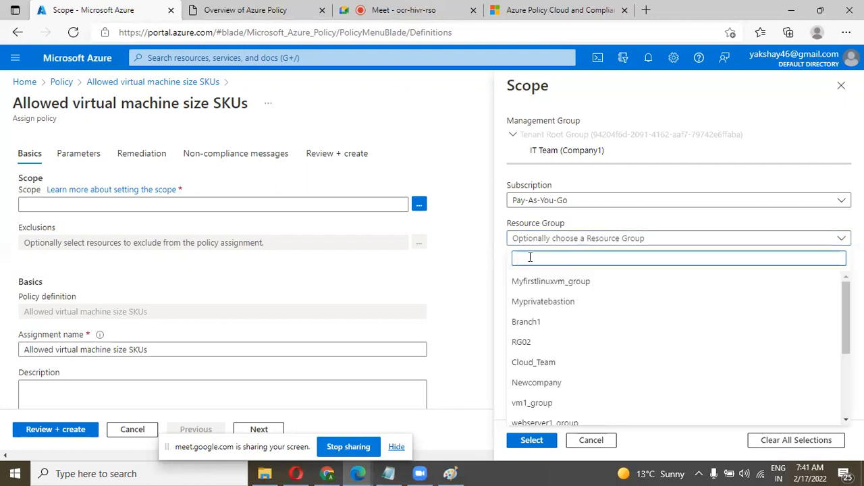
pyautogui.click(540, 241)
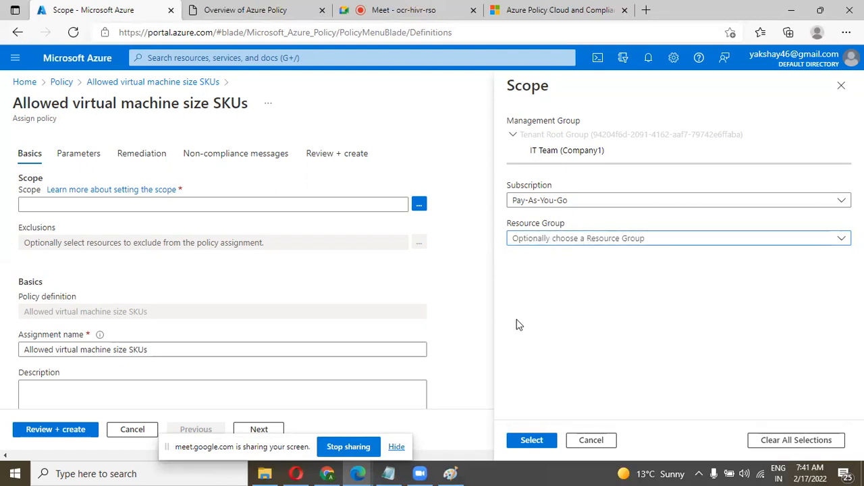
pyautogui.click(531, 440)
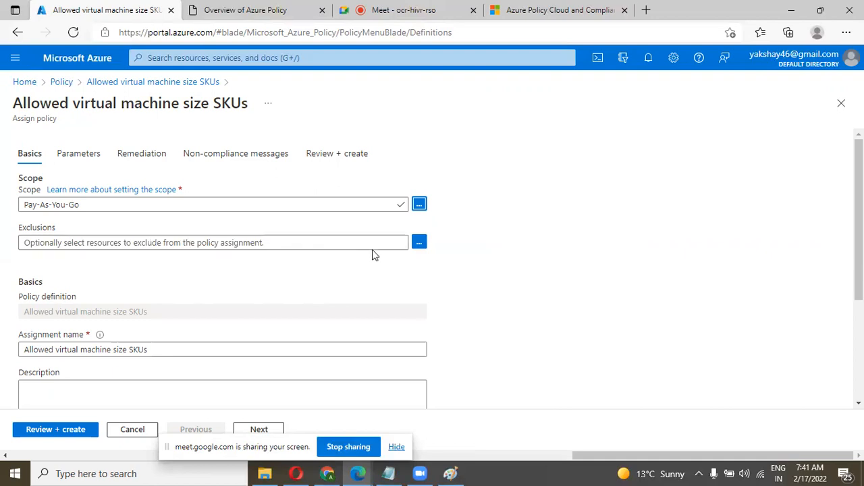
# Step: Choose the Newcompany and vm1_group resource groups as exclusions for the policy assignment
pyautogui.click(418, 243)
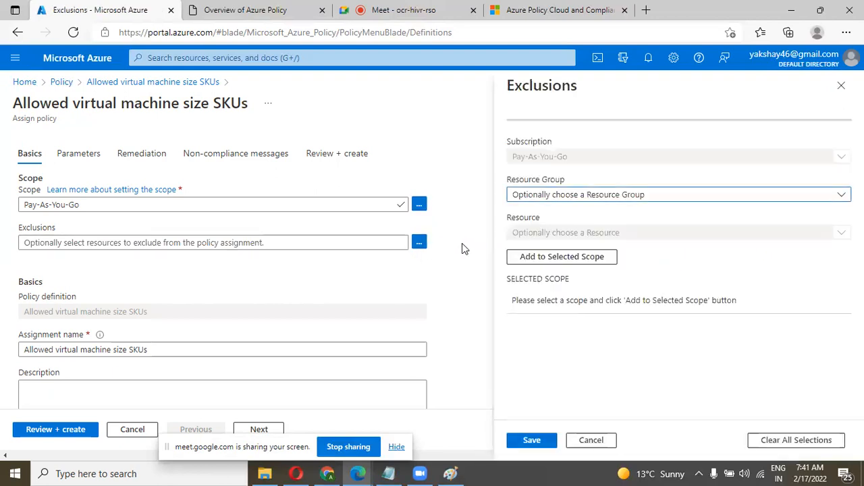
pyautogui.click(556, 196)
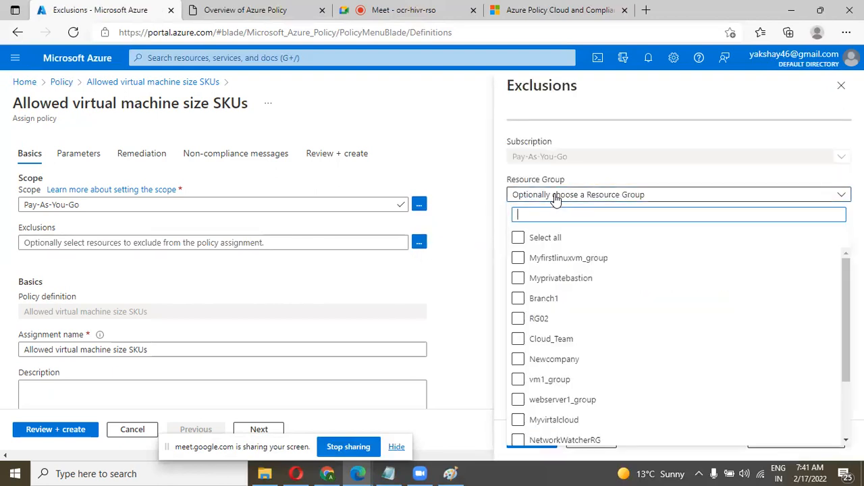
pyautogui.click(544, 344)
pyautogui.click(519, 340)
pyautogui.click(519, 360)
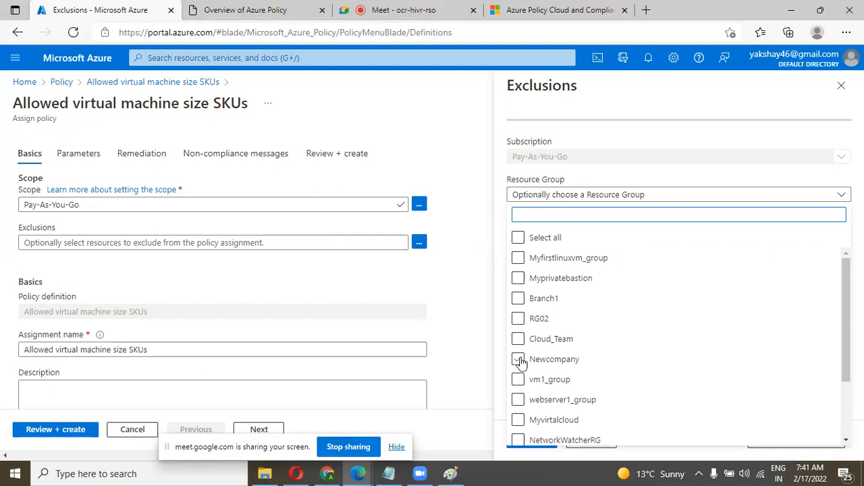
pyautogui.click(519, 360)
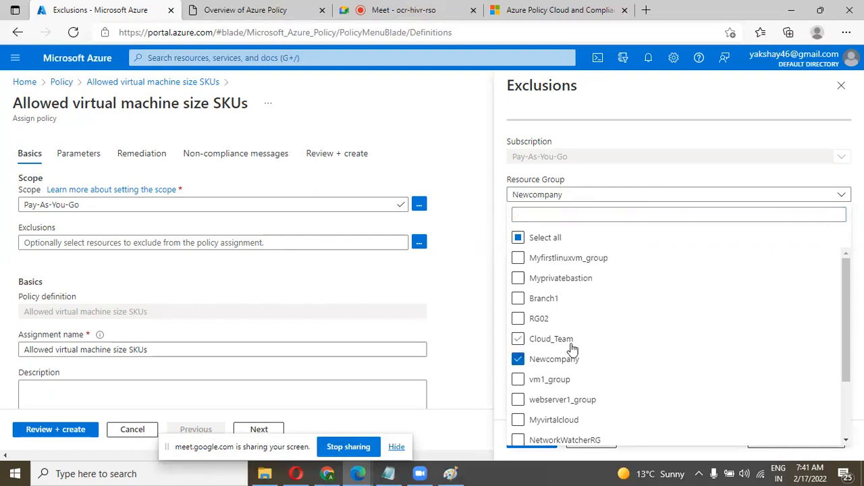
pyautogui.scroll(-1, 567, 347)
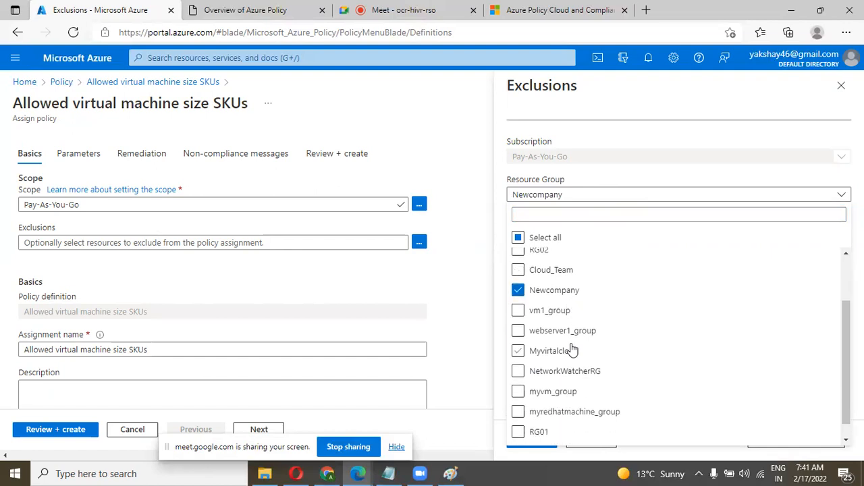
pyautogui.scroll(-1, 572, 349)
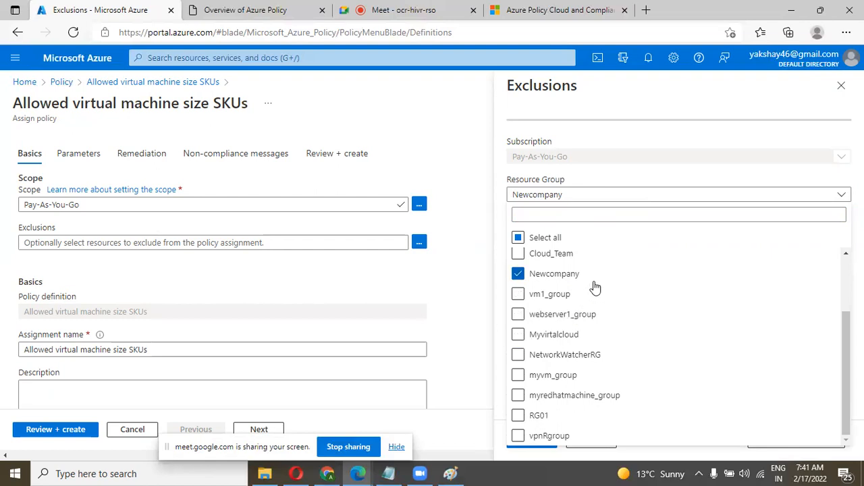
pyautogui.scroll(2, 594, 285)
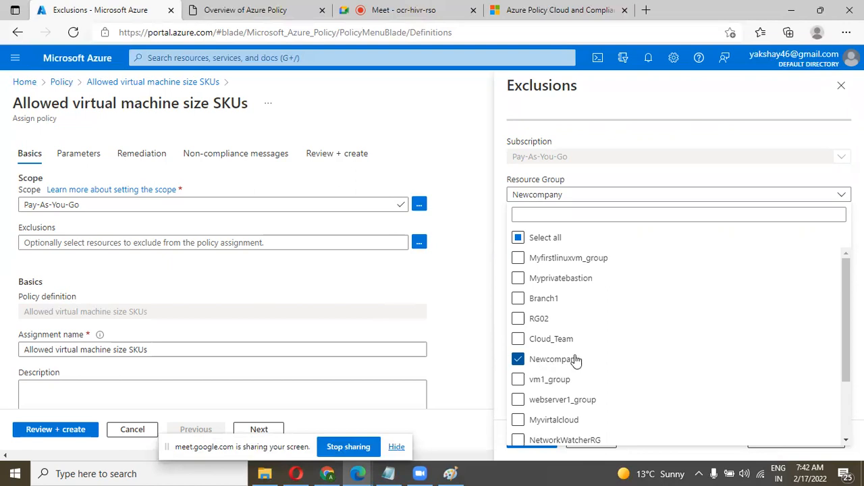
pyautogui.click(517, 382)
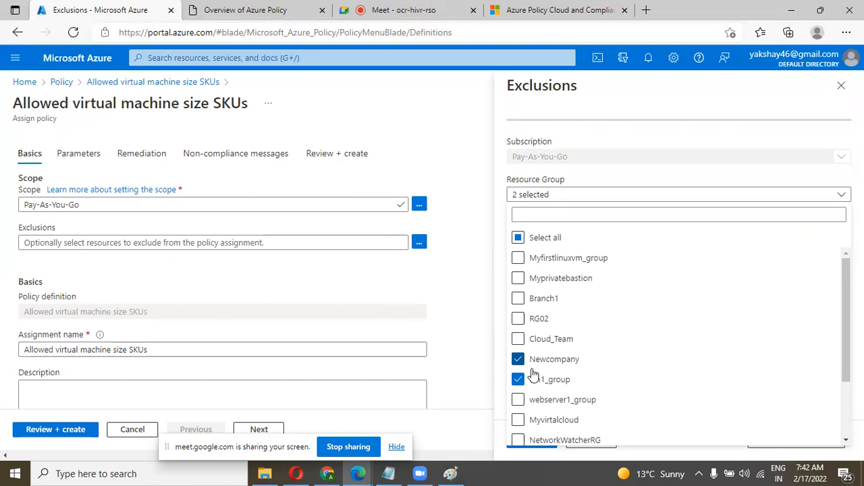
pyautogui.click(664, 202)
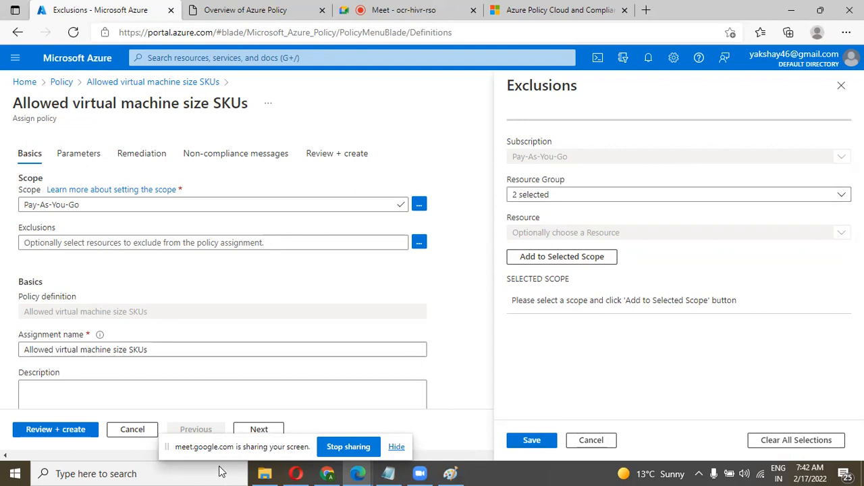
# Step: Switch to a new Notepad document, note newcompany1 on the first line and move the window away from the exclusions settings
pyautogui.click(48, 474)
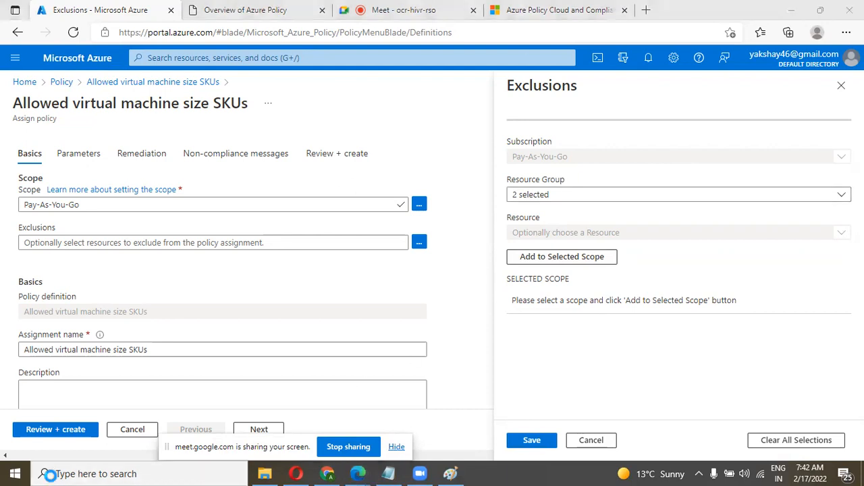
pyautogui.write('no')
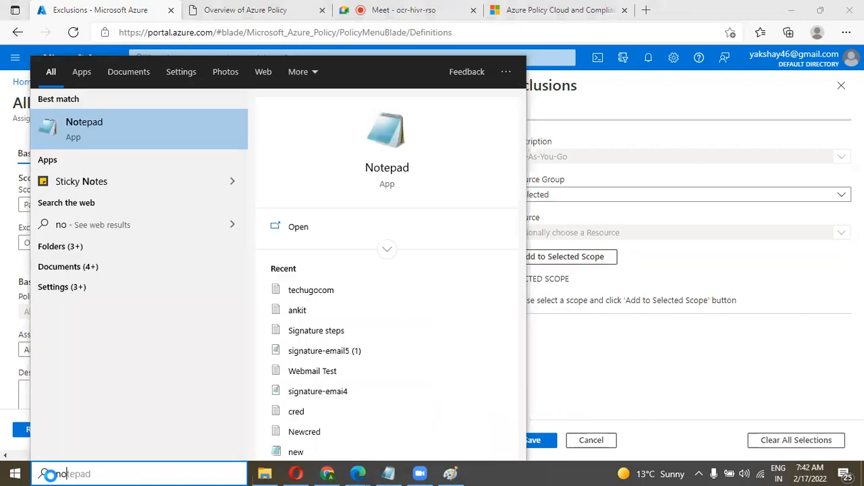
pyautogui.press('Escape')
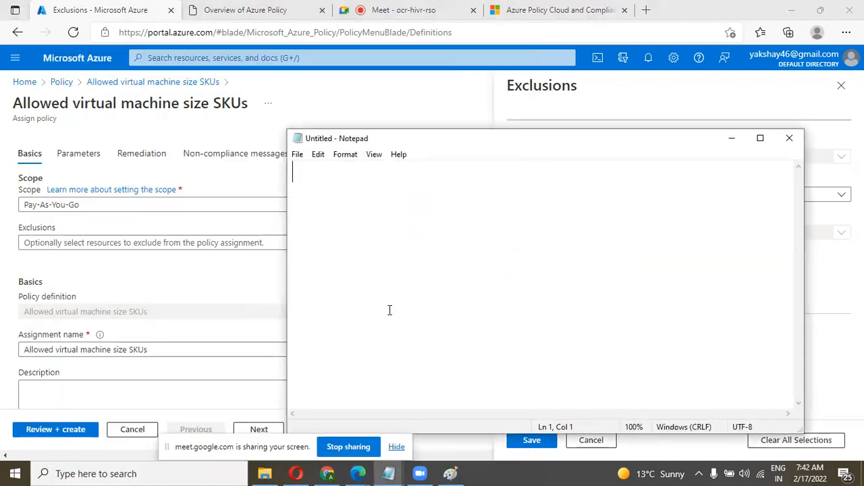
pyautogui.write('n')
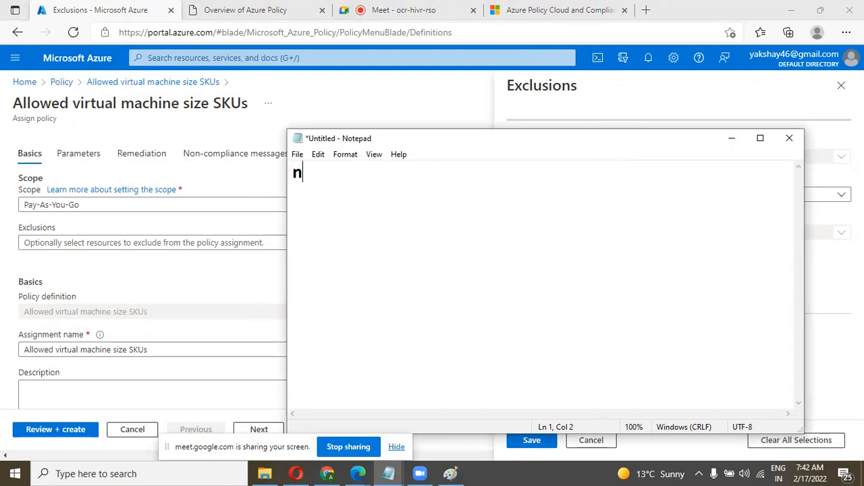
pyautogui.write('ewcompany1')
pyautogui.press('Return')
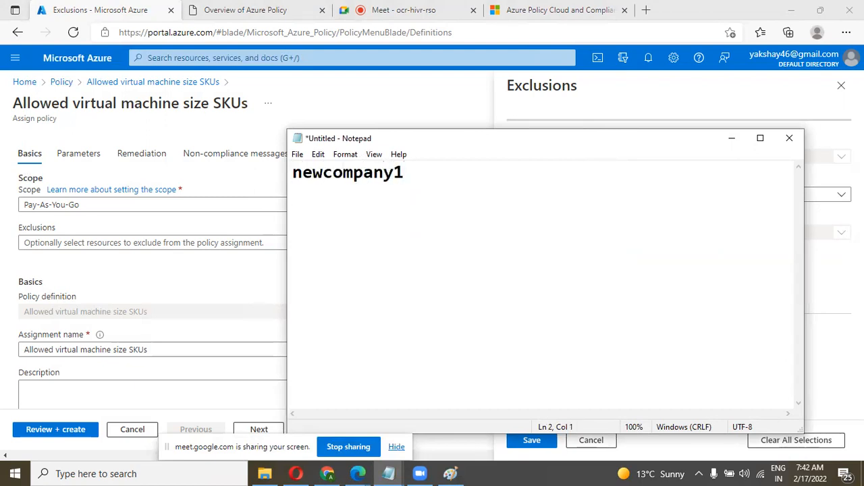
pyautogui.moveTo(638, 142); pyautogui.dragTo(387, 228)
# Step: Check the selected resource groups in the exclusions, add vm1_group as the second line of the Notepad note and return to the portal
pyautogui.click(620, 196)
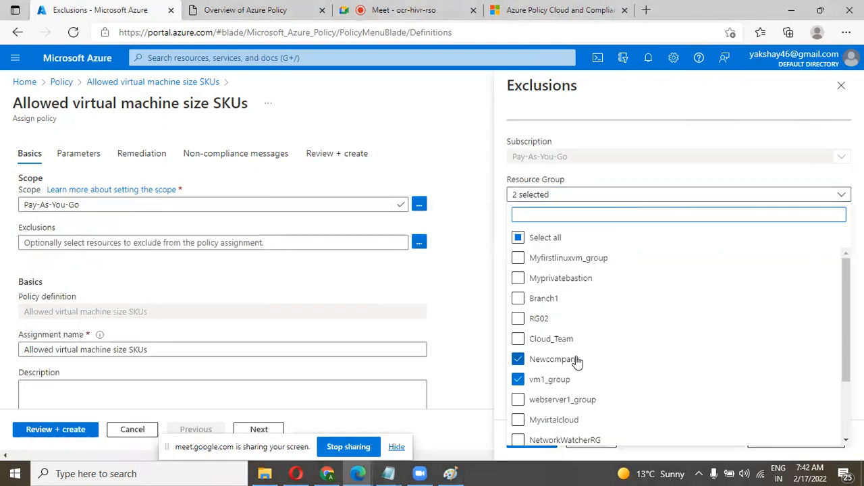
pyautogui.hotkey('alt', 'Tab')
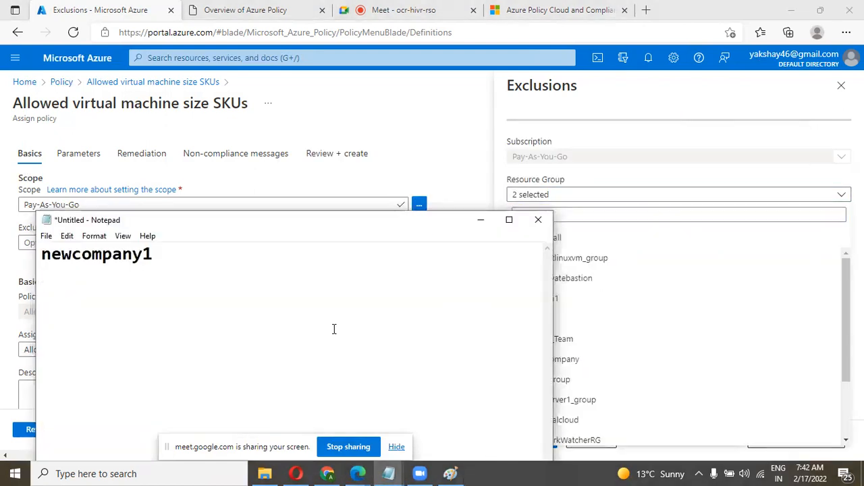
pyautogui.write('vm1_group')
pyautogui.press('Return')
pyautogui.moveTo(356, 223); pyautogui.dragTo(520, 239)
pyautogui.click(583, 236)
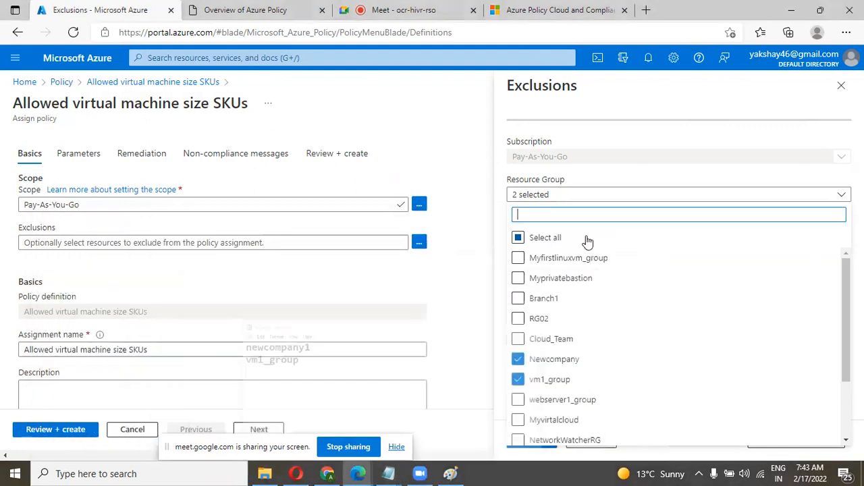
# Step: Save the exclusions and keep the two selected resource groups
pyautogui.click(652, 194)
pyautogui.click(531, 443)
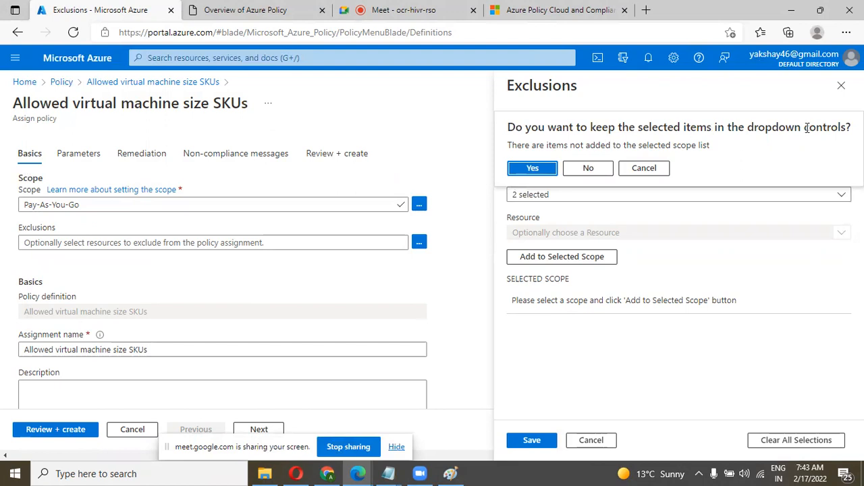
pyautogui.click(534, 168)
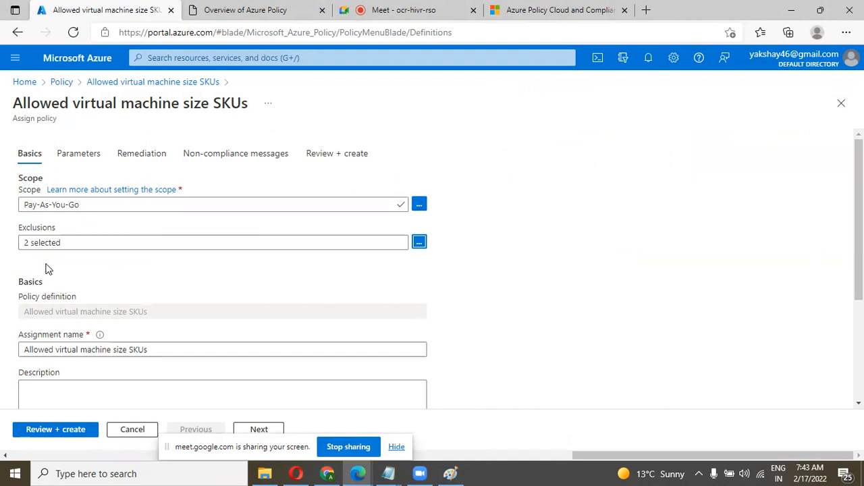
# Step: Review the assignment's basic settings, including the policy definition, assignment name, description and policy enforcement
pyautogui.scroll(-3, 153, 266)
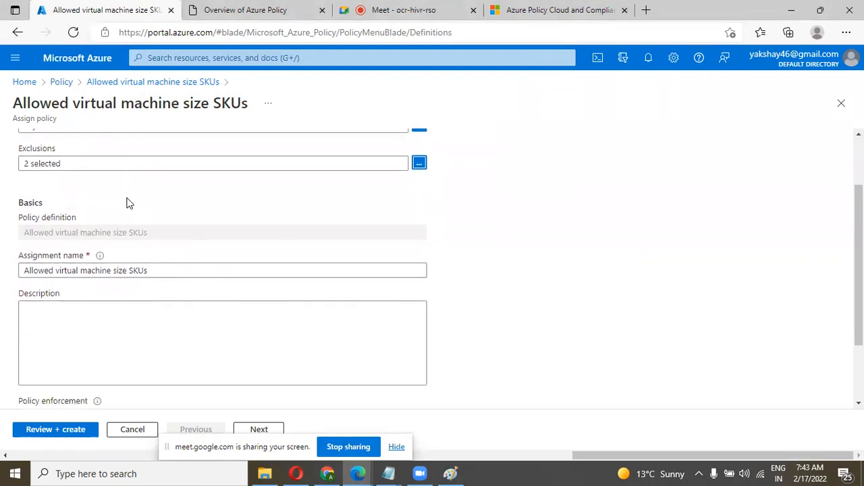
pyautogui.moveTo(73, 206); pyautogui.dragTo(250, 207)
pyautogui.click(297, 205)
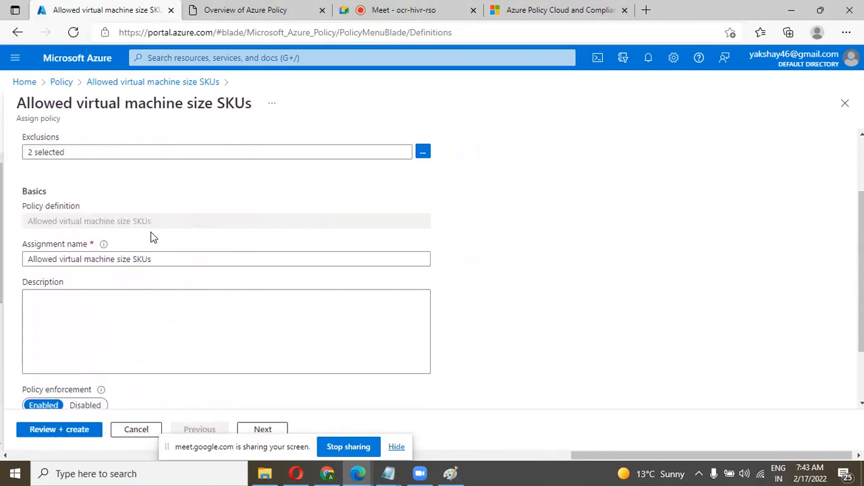
pyautogui.click(171, 257)
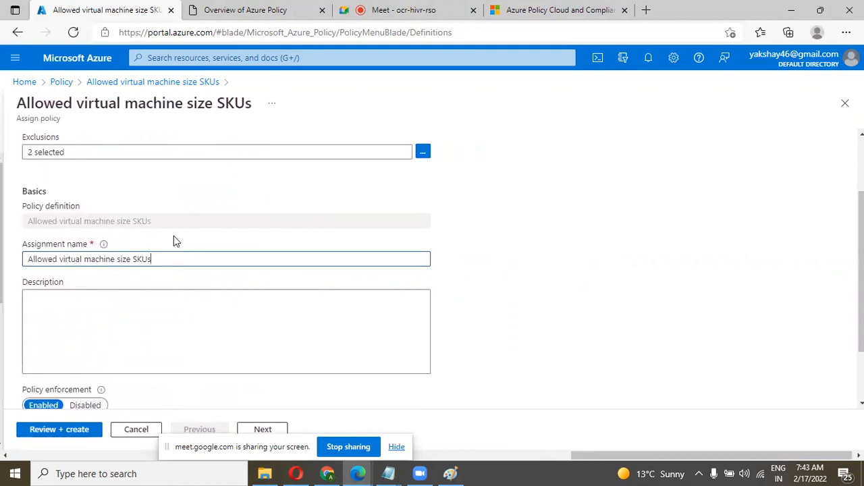
pyautogui.scroll(-2, 169, 239)
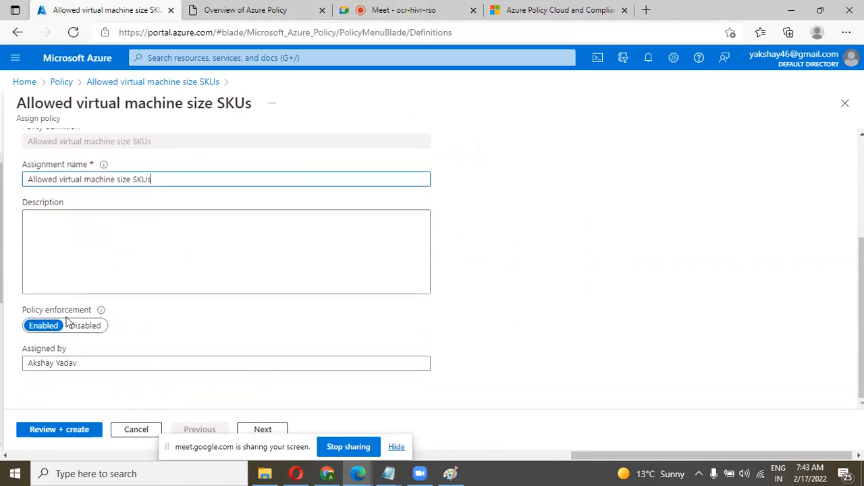
pyautogui.scroll(1, 166, 276)
pyautogui.scroll(-1, 166, 275)
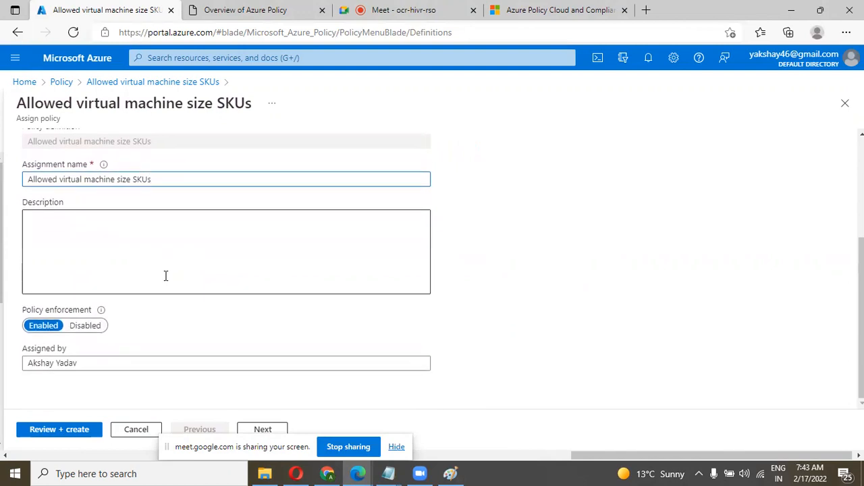
pyautogui.scroll(3, 165, 275)
pyautogui.scroll(-2, 165, 276)
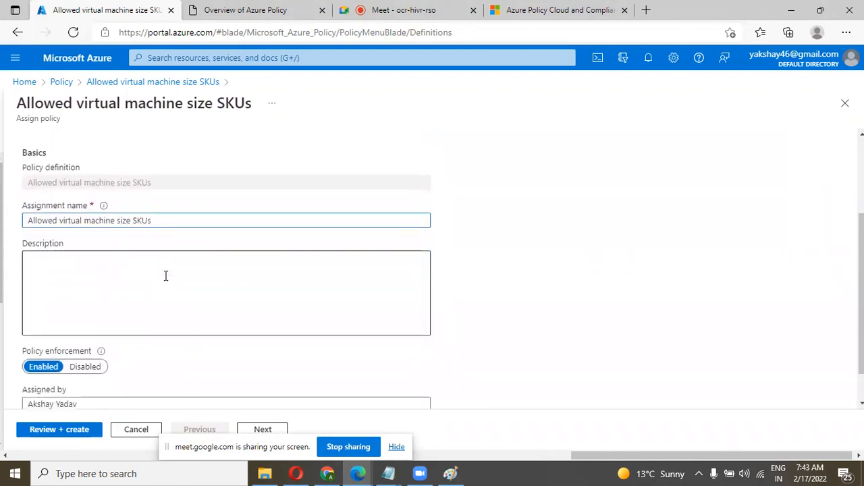
pyautogui.scroll(-1, 165, 275)
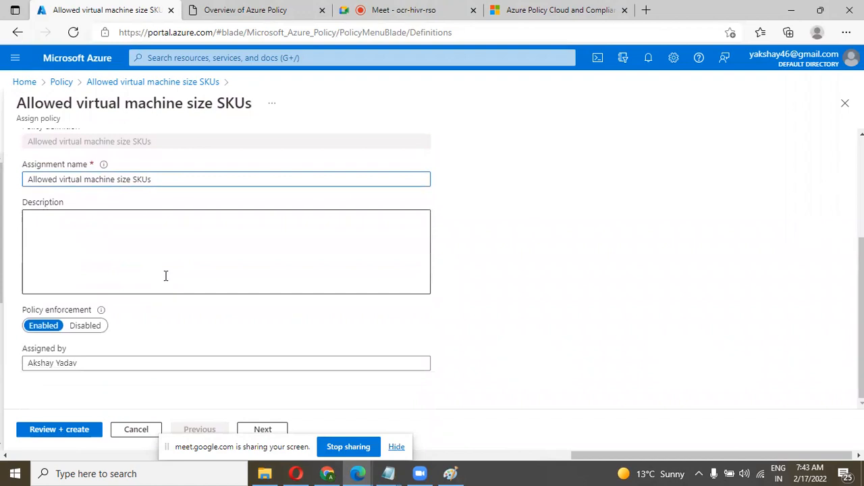
pyautogui.click(398, 449)
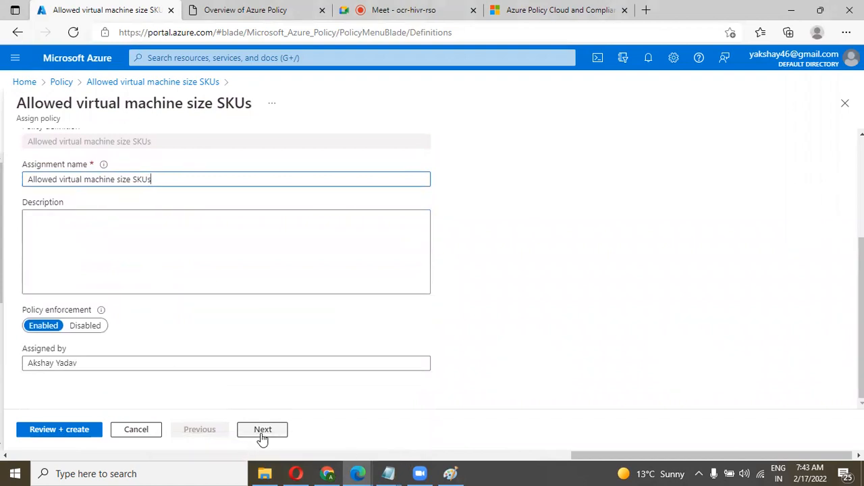
# Step: Proceed to the assignment's parameters and open the Allowed Size SKUs list to examine the available VM sizes
pyautogui.click(263, 432)
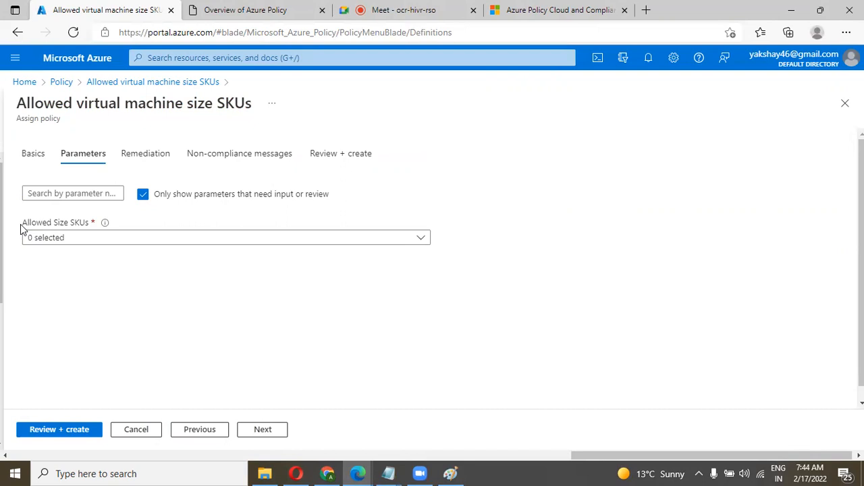
pyautogui.moveTo(20, 225); pyautogui.dragTo(75, 219)
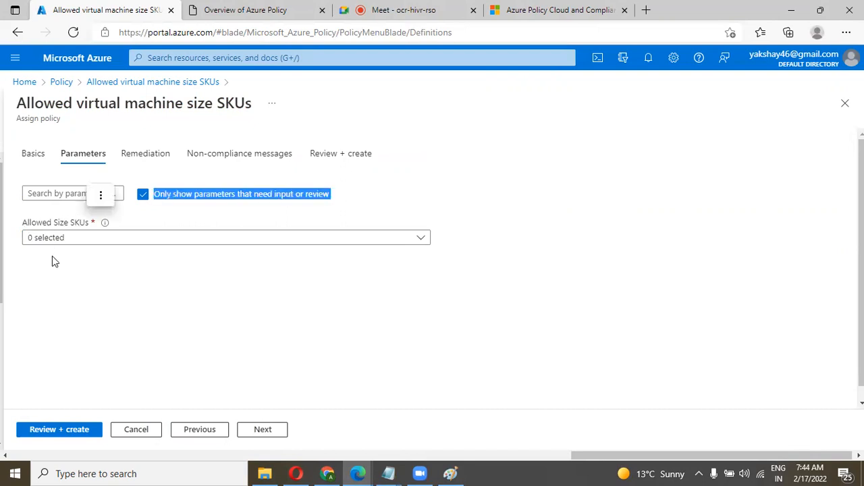
pyautogui.click(49, 277)
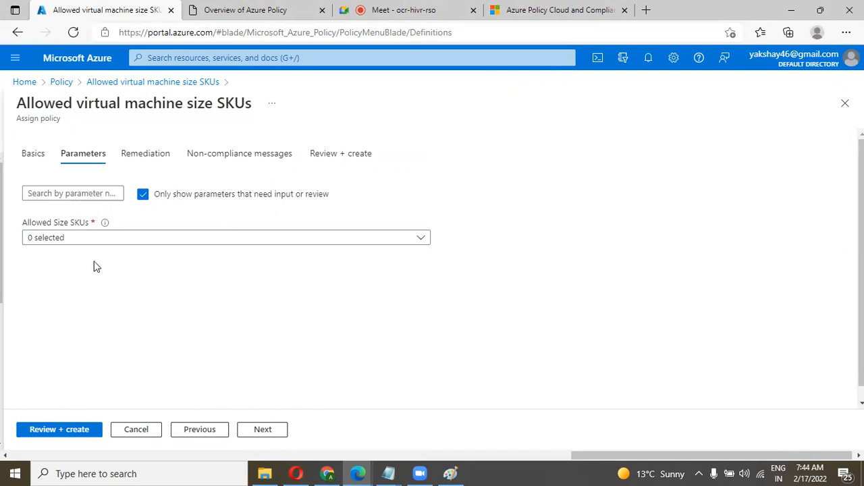
pyautogui.click(147, 237)
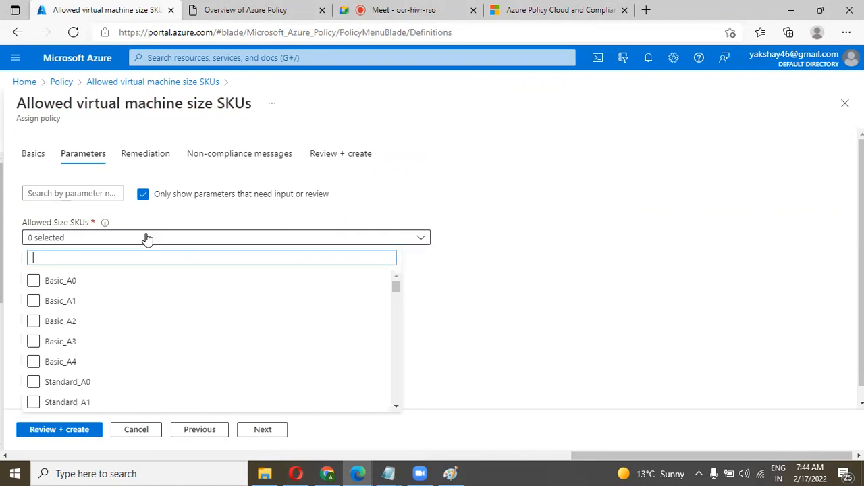
pyautogui.click(389, 282)
pyautogui.moveTo(396, 289)
pyautogui.mouseDown()
pyautogui.moveTo(397, 343)
pyautogui.moveTo(395, 285)
pyautogui.mouseUp()
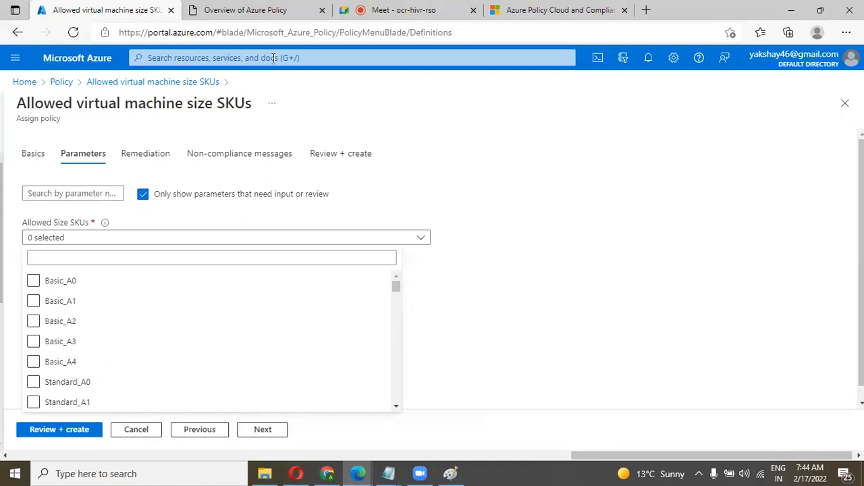
# Step: Duplicate the portal's browser tab and complete the Microsoft Azure sign-in in the copy
pyautogui.rightClick(135, 10)
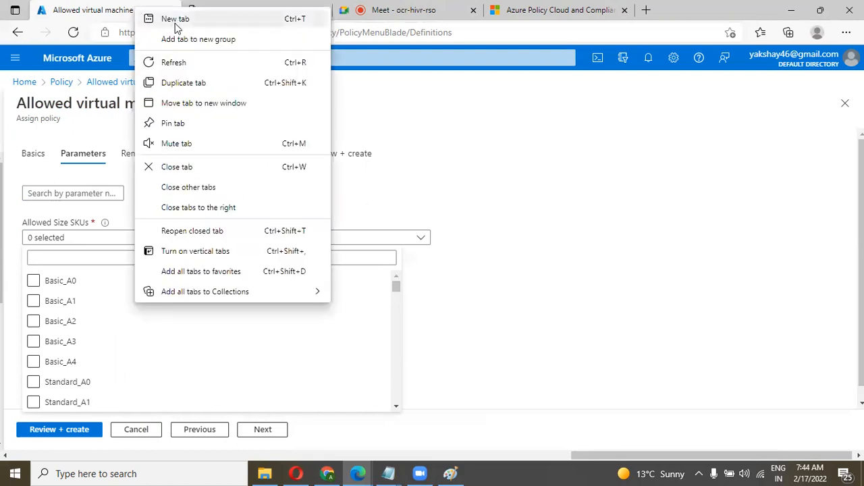
pyautogui.click(180, 82)
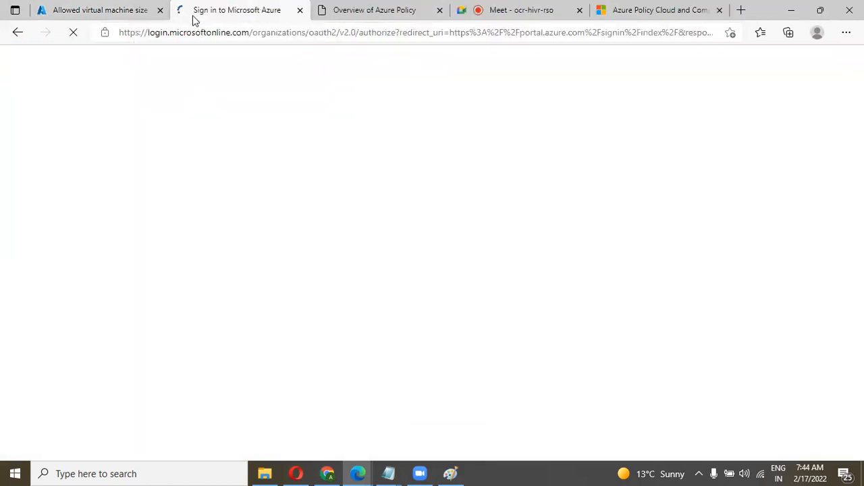
pyautogui.click(391, 197)
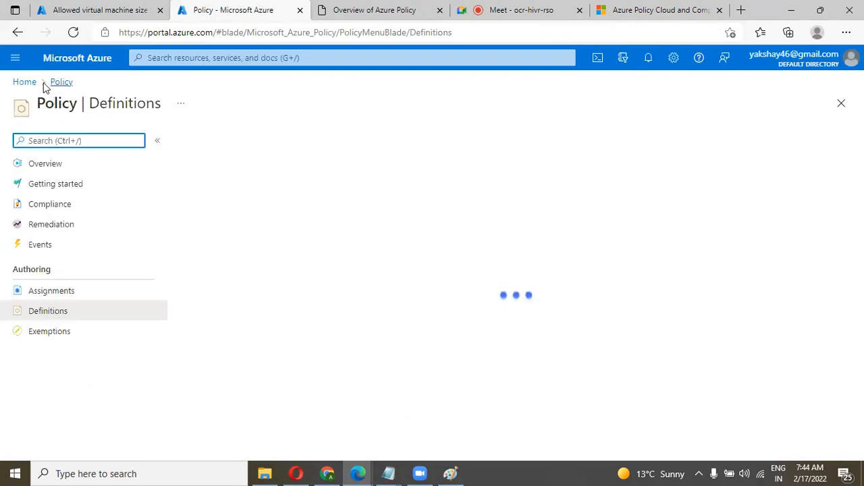
# Step: Open the creation form for a Windows Server 2019 Datacenter virtual machine and examine the sizes offered for it
pyautogui.click(25, 83)
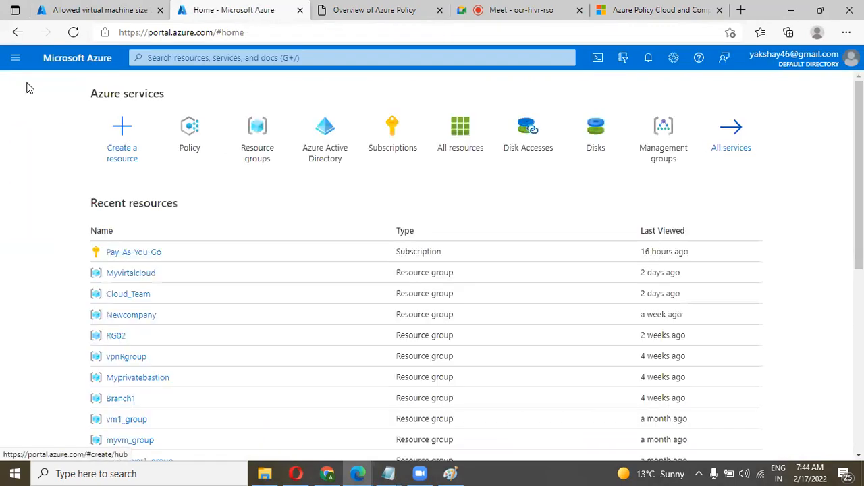
pyautogui.click(126, 155)
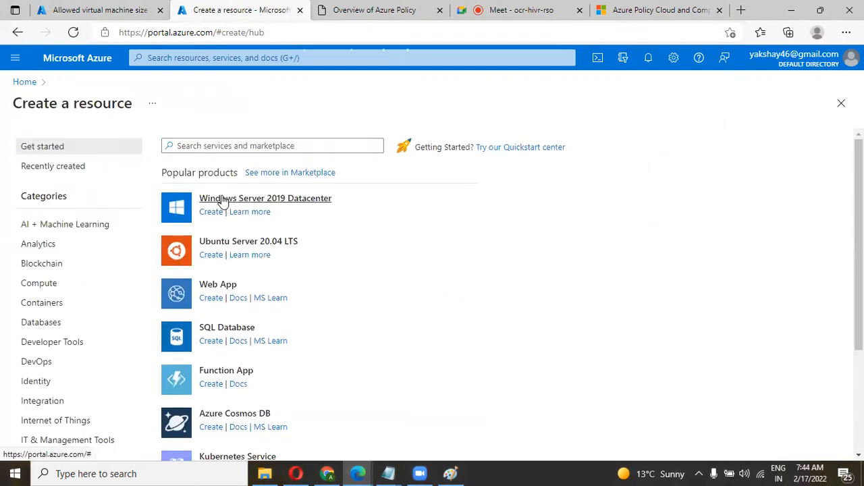
pyautogui.click(258, 200)
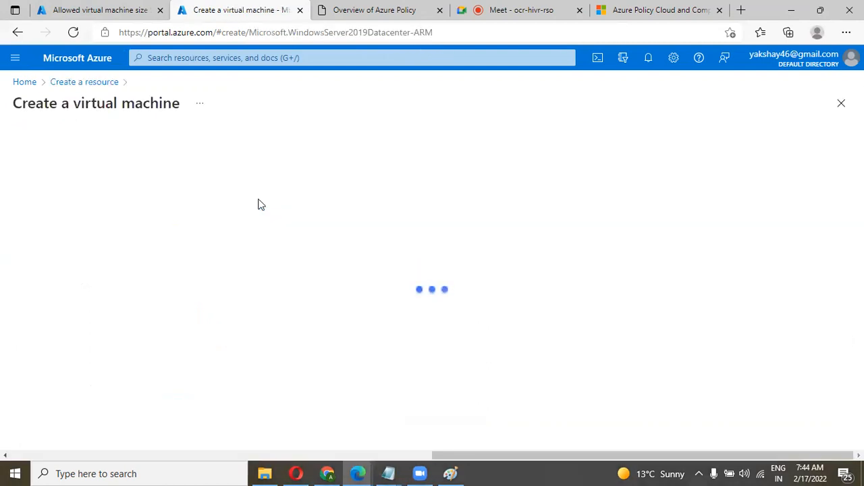
pyautogui.scroll(-2, 256, 332)
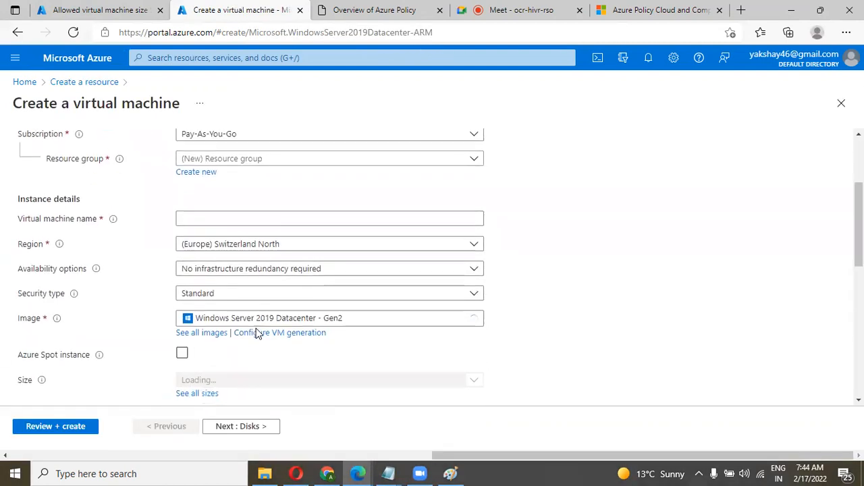
pyautogui.scroll(-1, 338, 324)
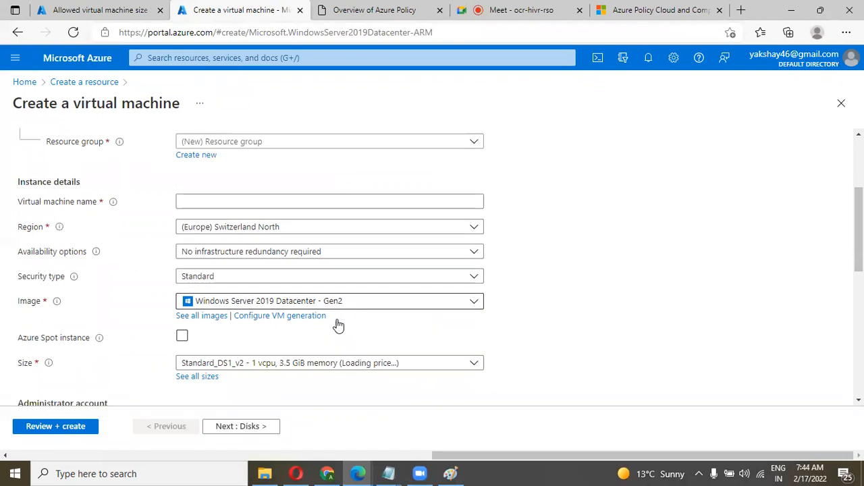
pyautogui.scroll(-1, 339, 326)
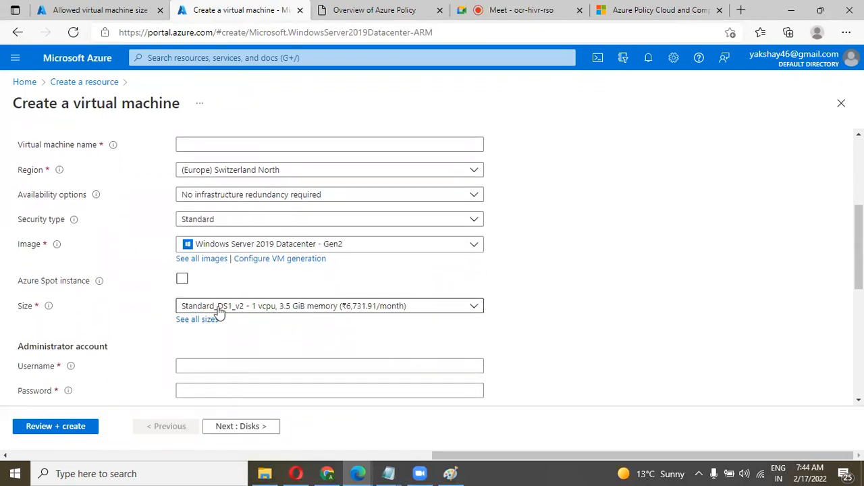
pyautogui.click(270, 308)
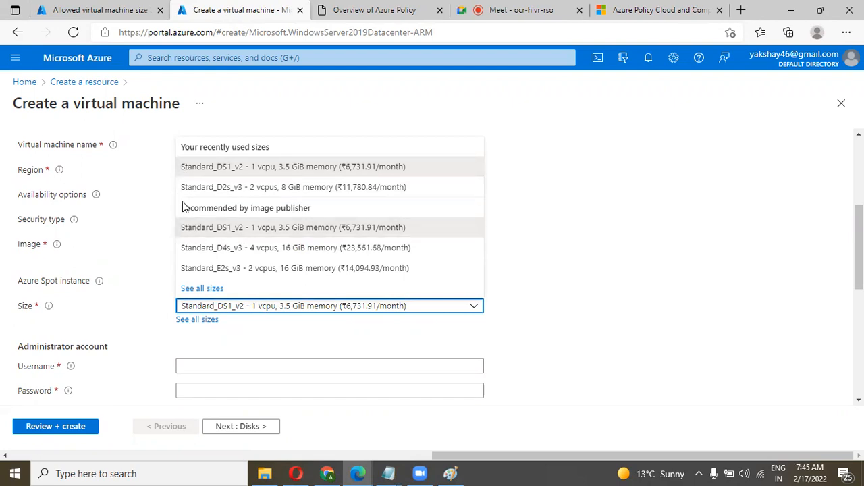
# Step: Return to the policy assignment, filter the Allowed Size SKUs by "standard_ds" and allow only Standard_DS1_v2
pyautogui.click(59, 12)
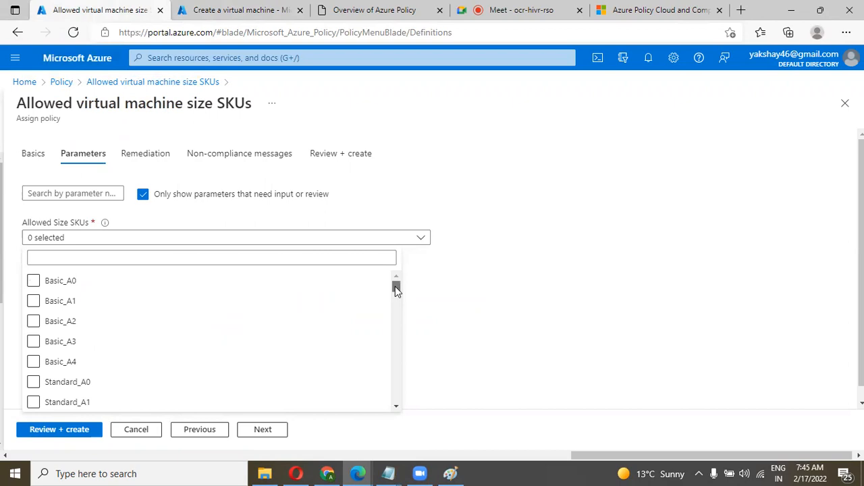
pyautogui.click(222, 254)
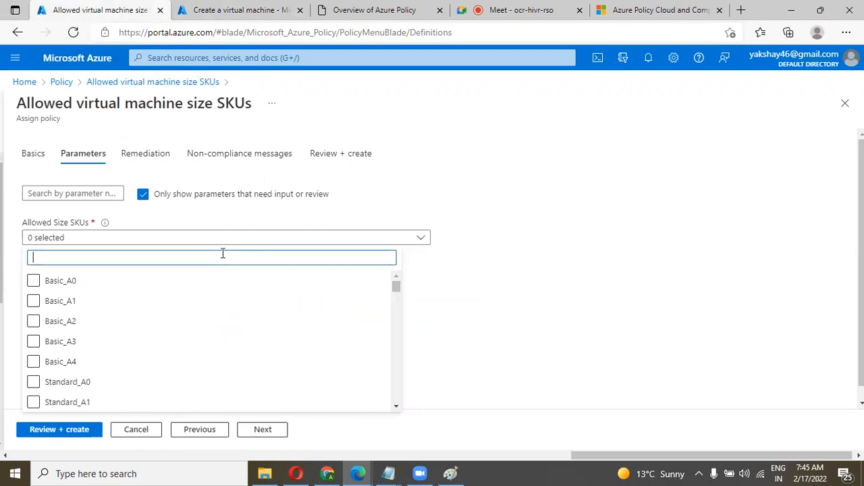
pyautogui.write('star')
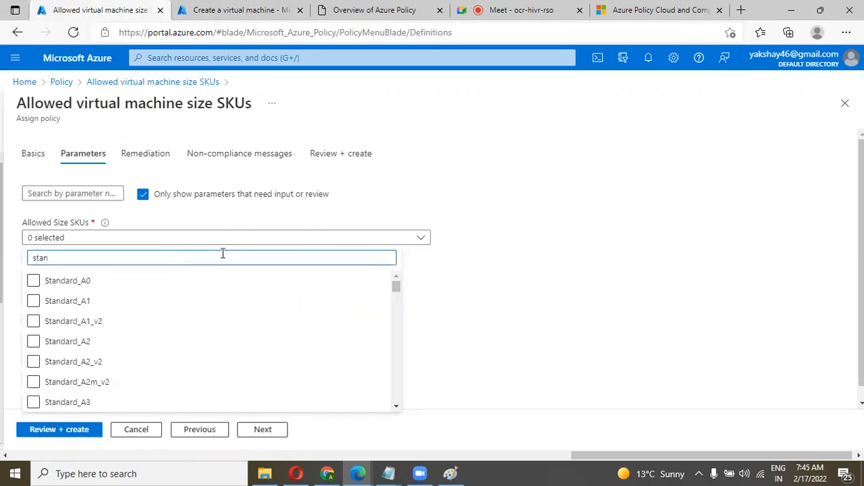
pyautogui.write('ndard_ds')
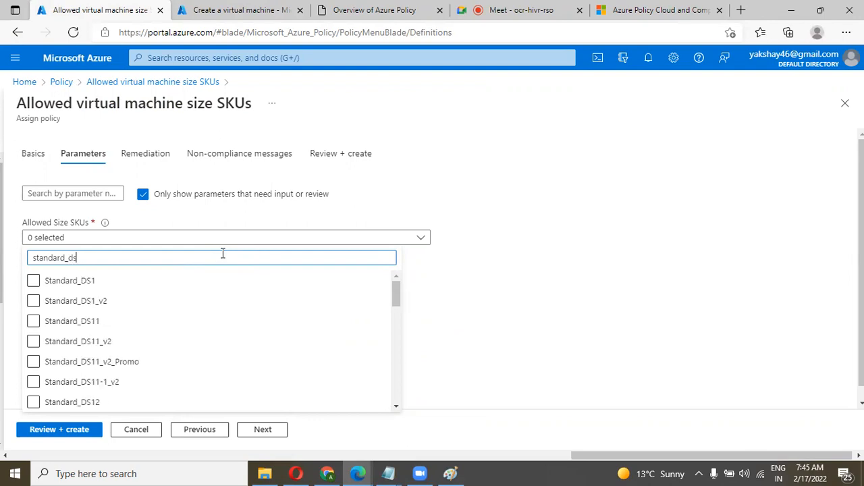
pyautogui.click(32, 303)
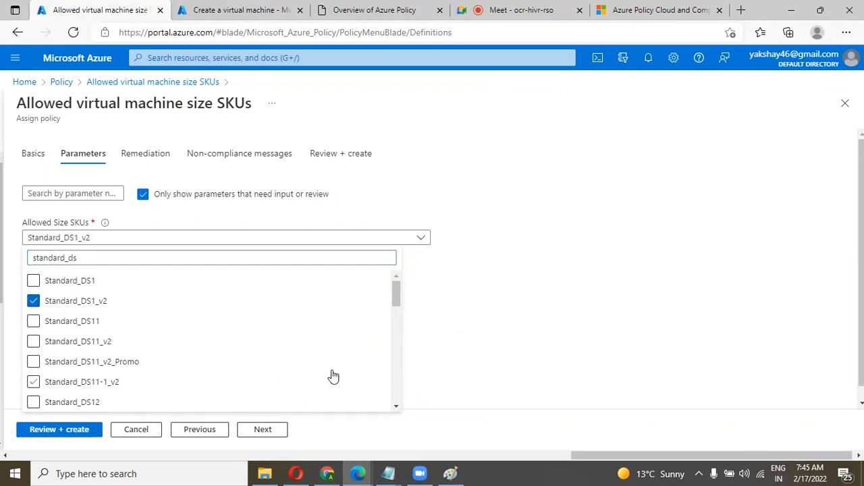
pyautogui.click(479, 315)
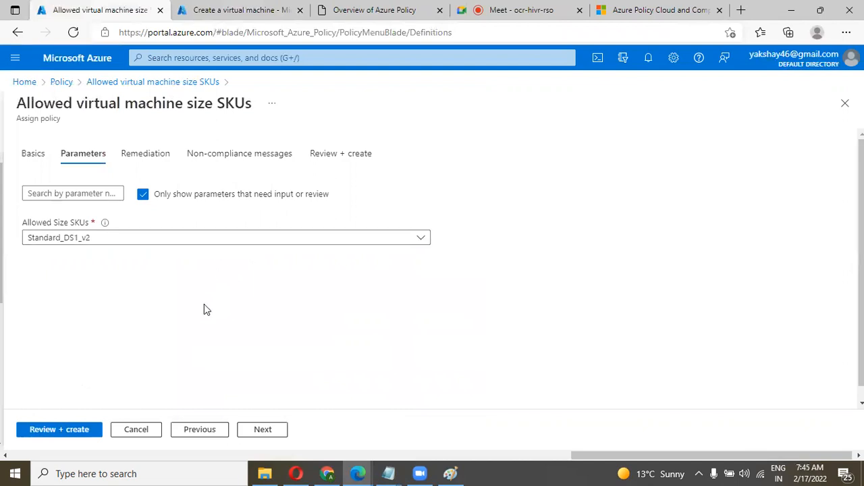
# Step: Proceed through the remediation and non-compliance settings without adding a managed identity or message, and create the policy assignment
pyautogui.click(252, 439)
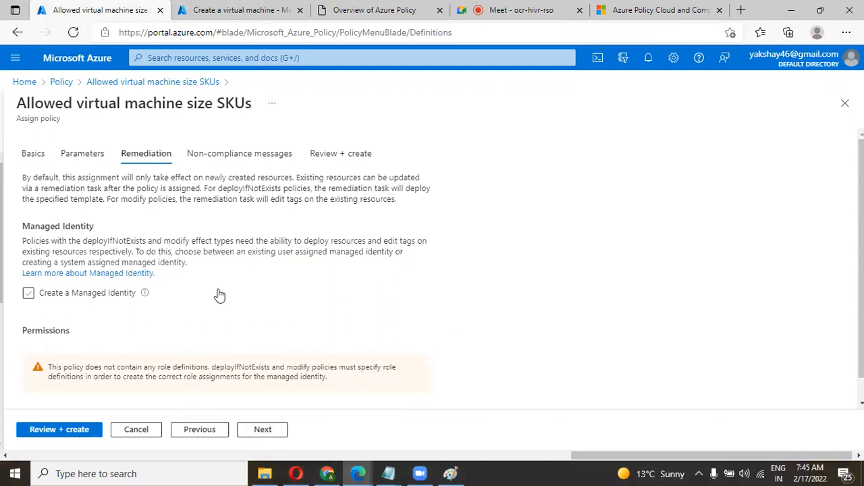
pyautogui.scroll(-1, 220, 295)
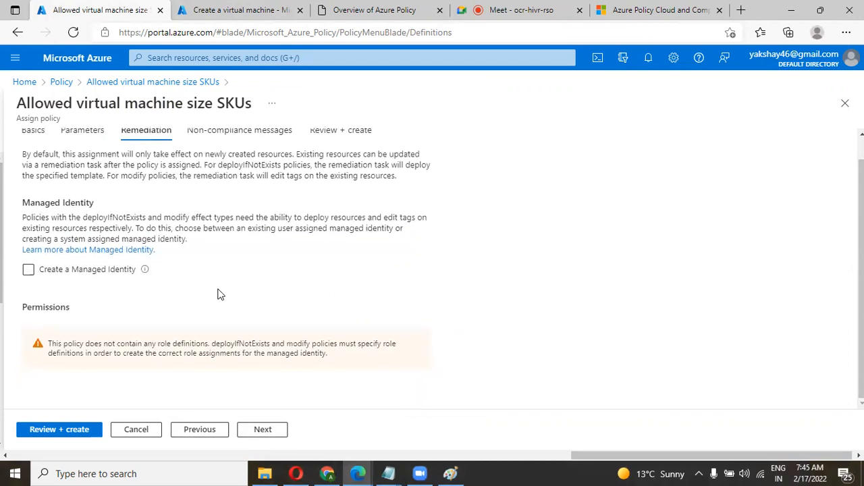
pyautogui.scroll(1, 220, 295)
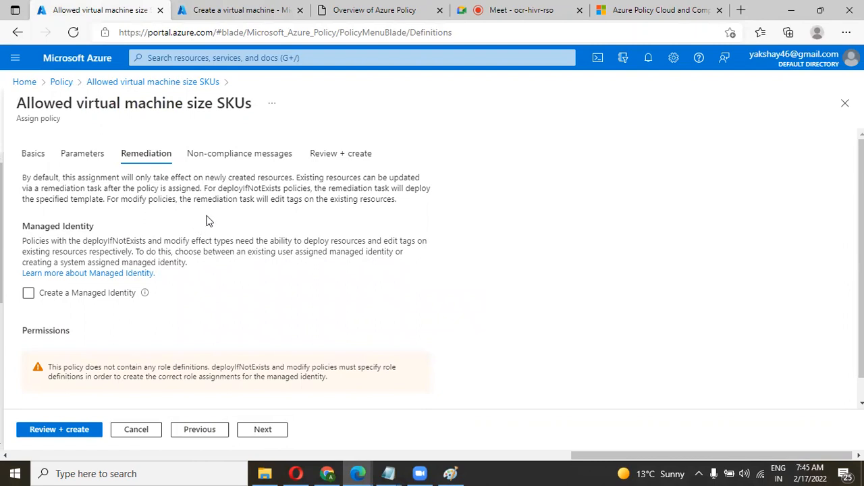
pyautogui.click(264, 432)
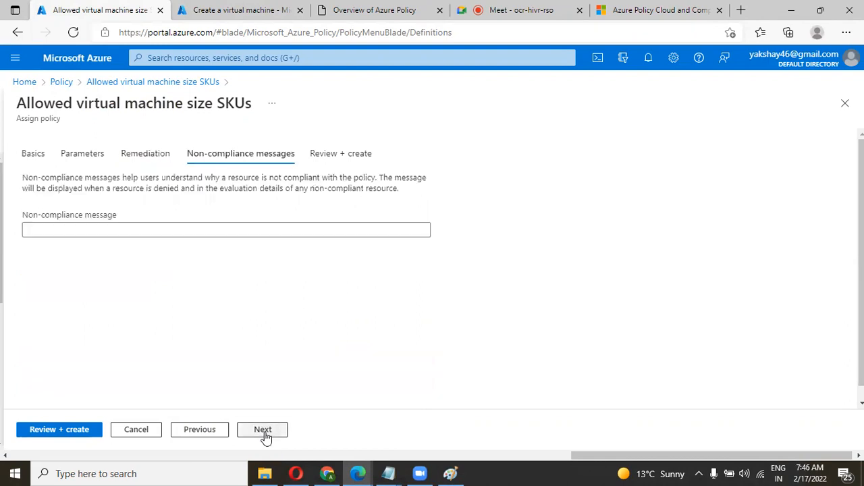
pyautogui.click(135, 230)
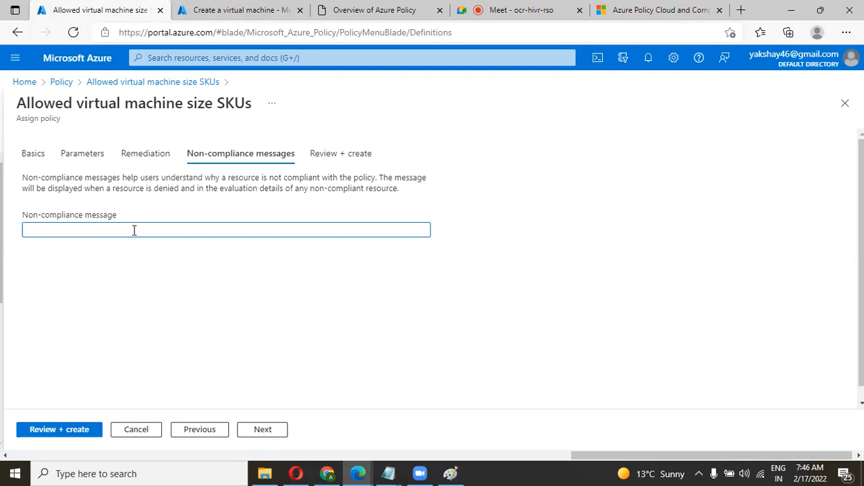
pyautogui.click(253, 436)
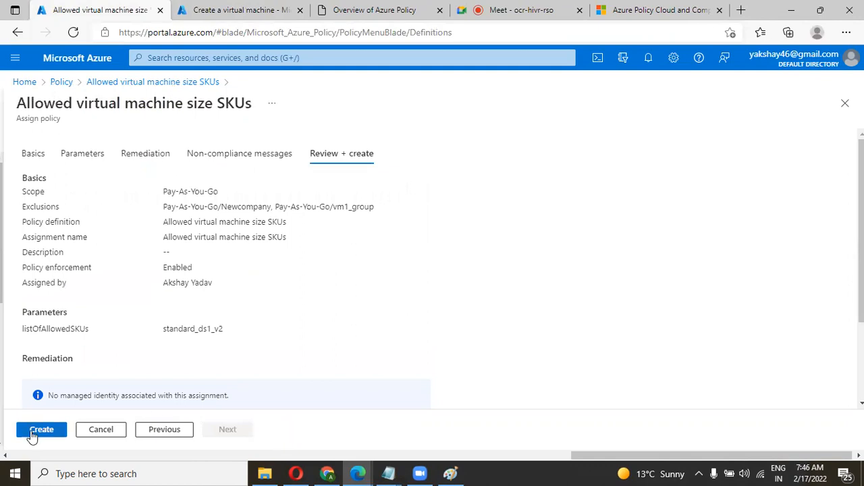
pyautogui.click(32, 432)
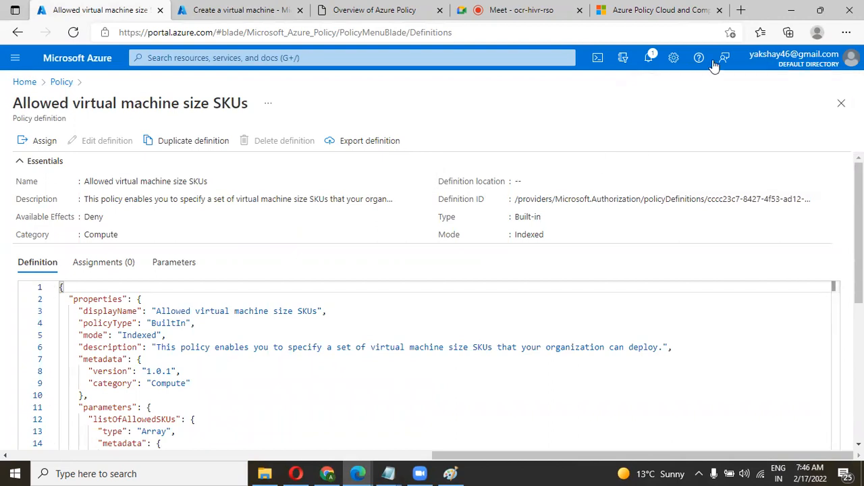
# Step: Read the portal notification about the policy assignment, highlight its note on when the assignment takes effect, and close the notifications
pyautogui.click(649, 60)
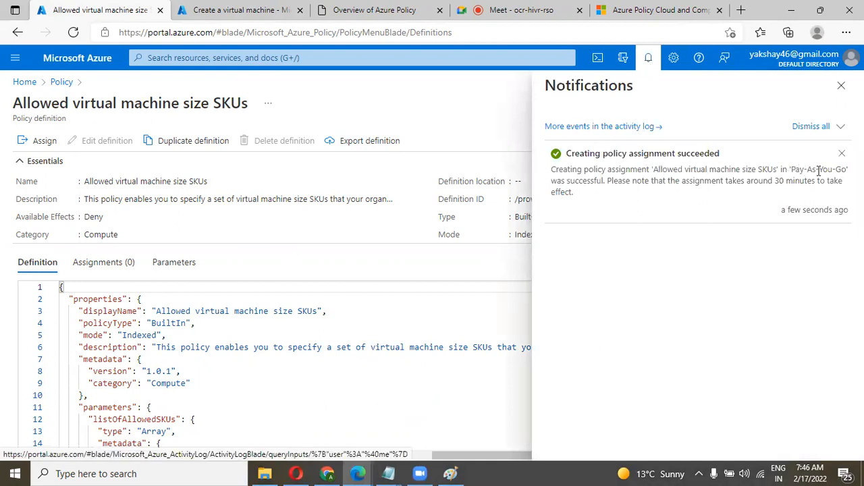
pyautogui.moveTo(606, 181); pyautogui.dragTo(838, 197)
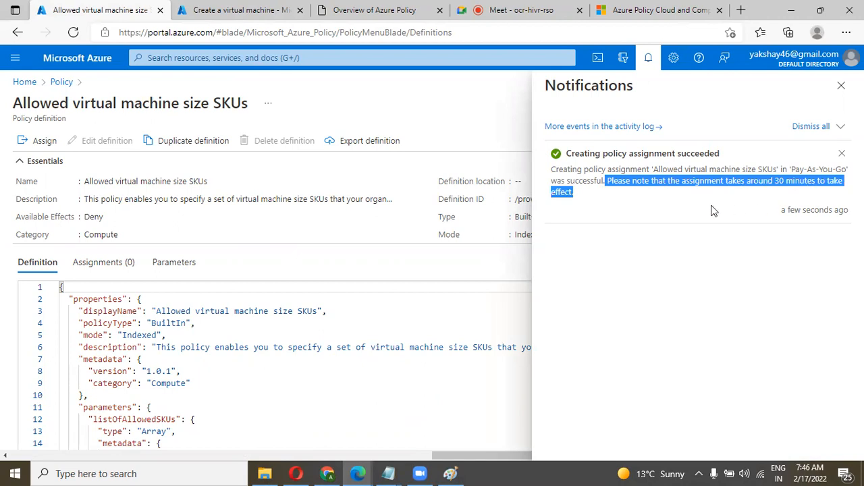
pyautogui.moveTo(575, 194)
pyautogui.click(841, 86)
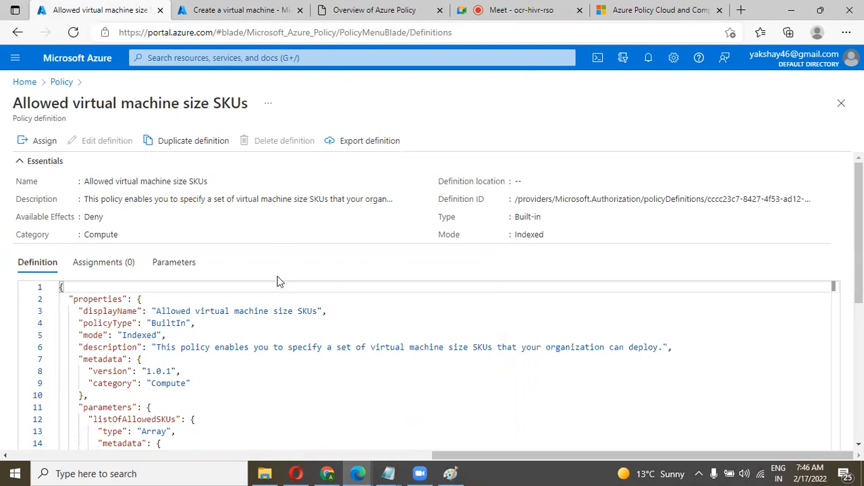
# Step: Open the list of policy assignments and examine the name and type of the Allowed virtual machine size SKUs entry
pyautogui.scroll(-4, 277, 277)
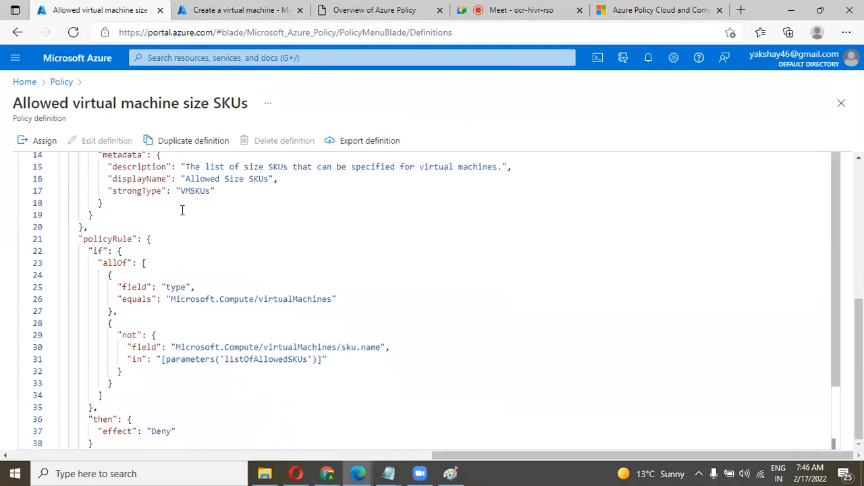
pyautogui.click(61, 83)
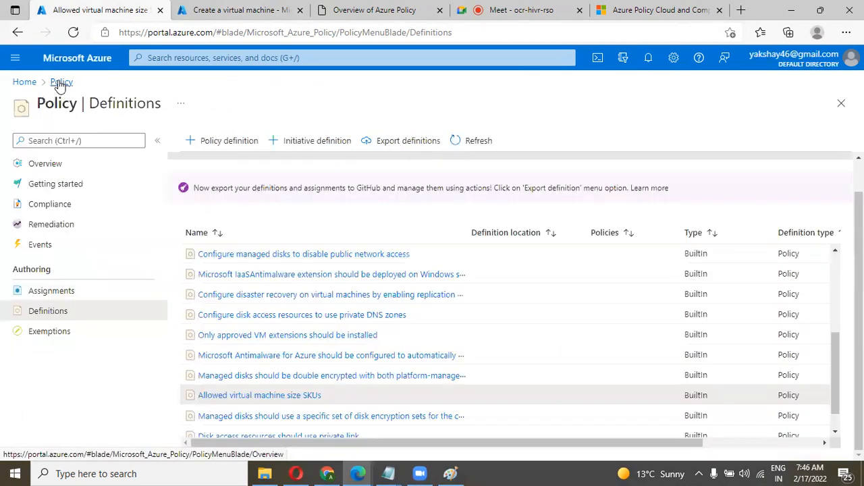
pyautogui.click(50, 296)
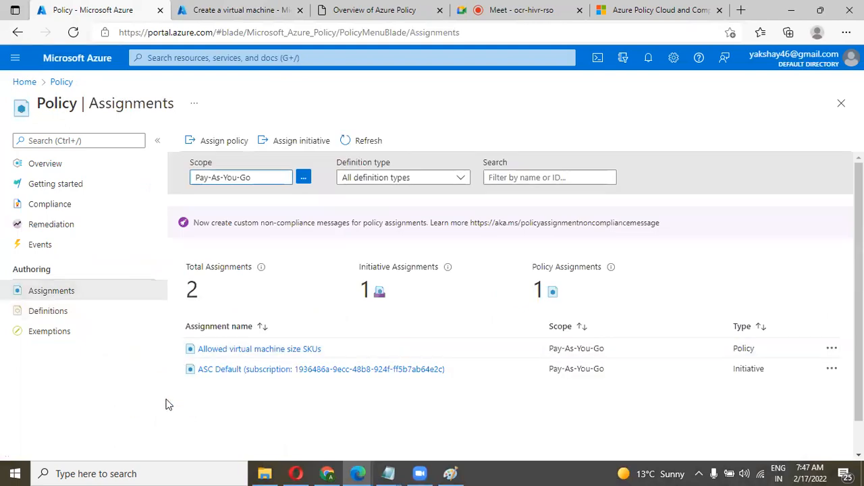
pyautogui.moveTo(327, 352); pyautogui.dragTo(197, 358)
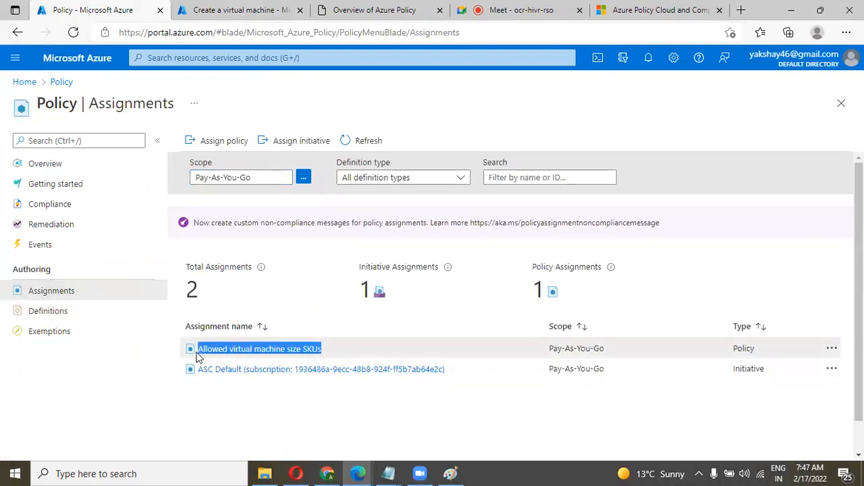
pyautogui.click(287, 409)
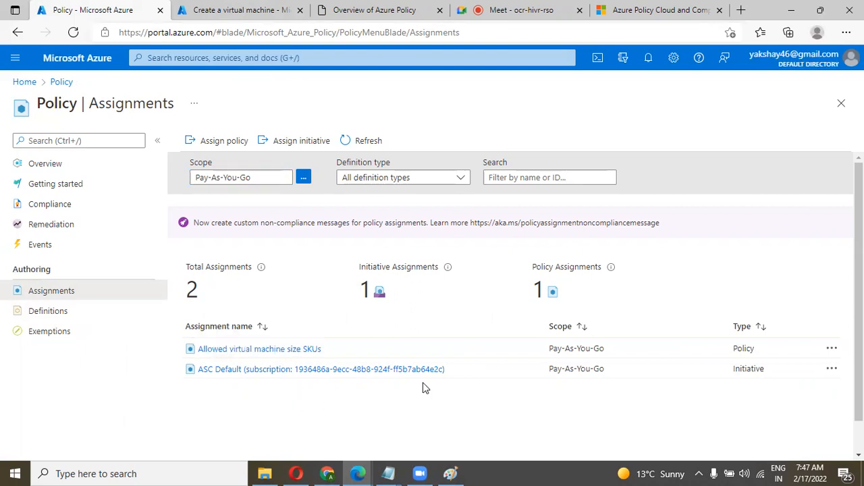
pyautogui.moveTo(762, 353); pyautogui.dragTo(705, 356)
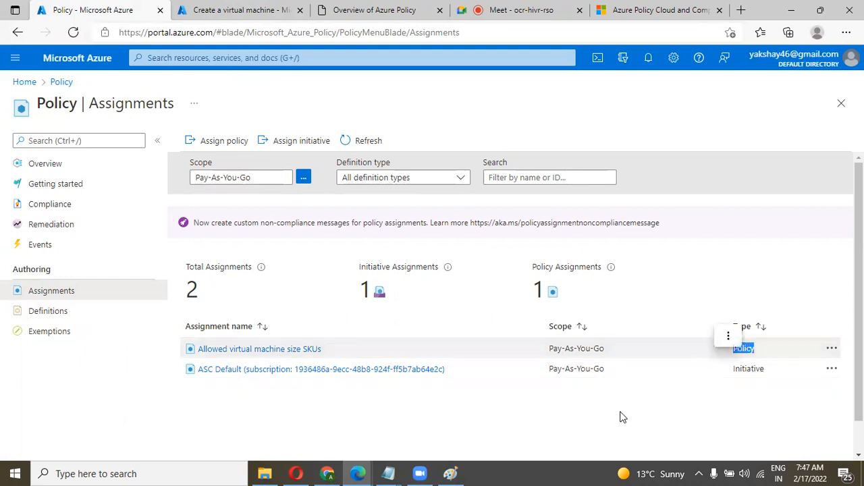
pyautogui.click(578, 420)
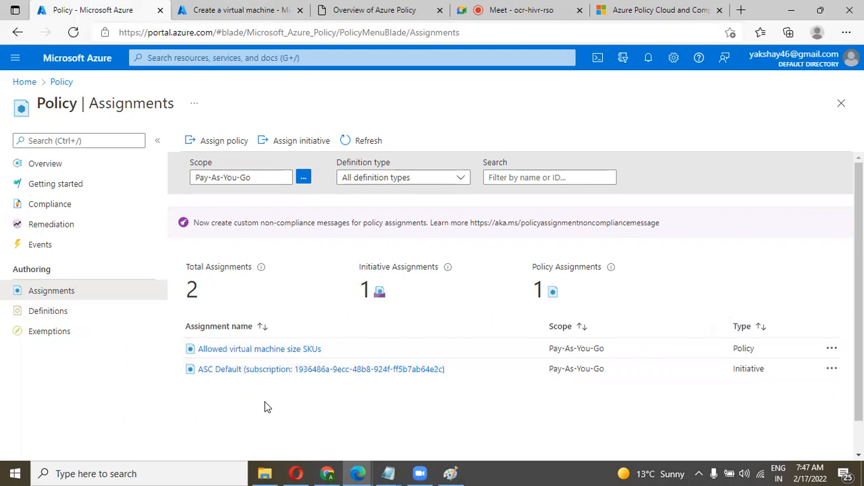
# Step: Open the policy overview and check the compliance state of the Allowed virtual machine size SKUs assignment
pyautogui.click(56, 172)
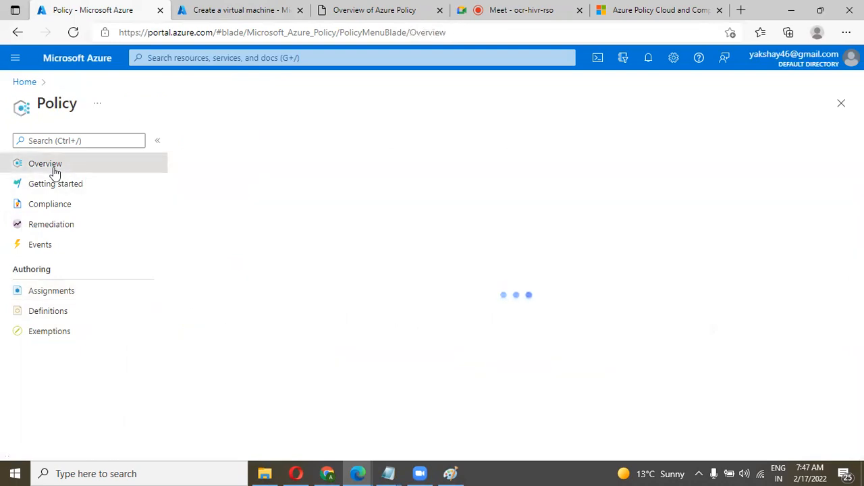
pyautogui.scroll(-2, 268, 392)
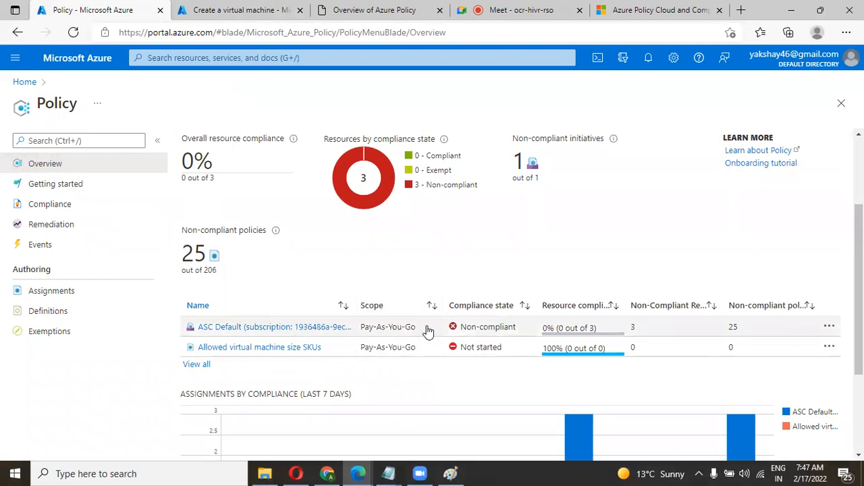
pyautogui.moveTo(510, 351); pyautogui.dragTo(462, 353)
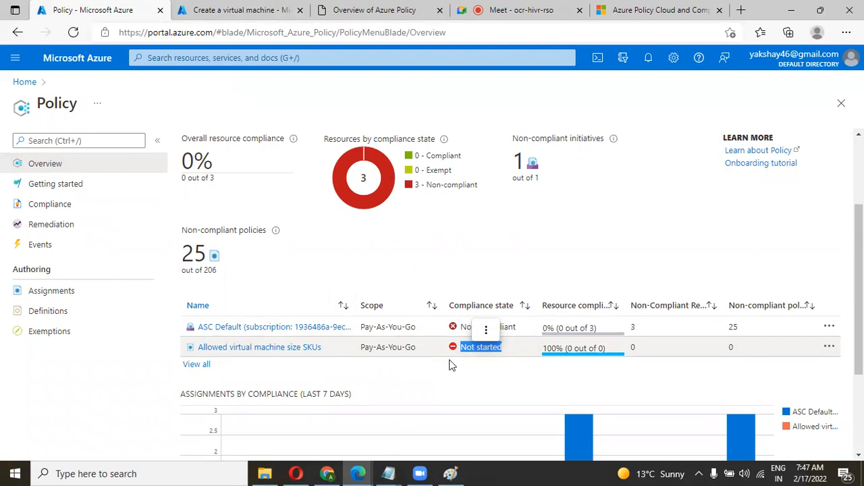
pyautogui.click(444, 365)
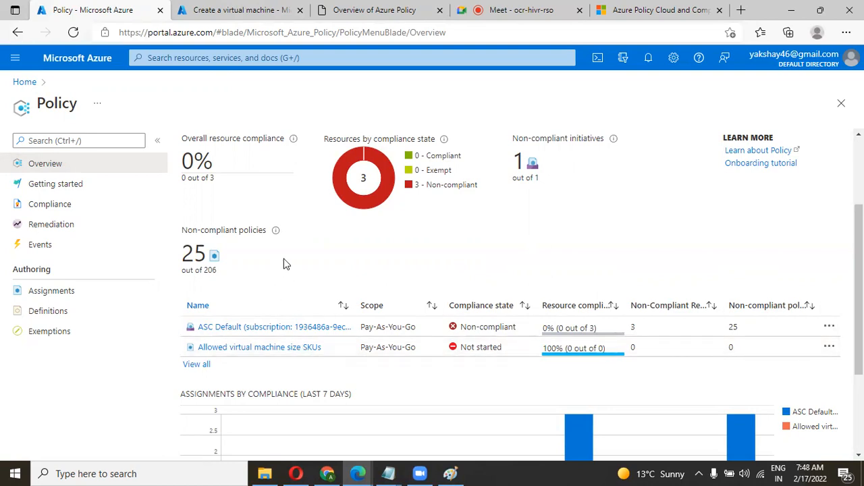
# Step: Open the policy definitions, start a new initiative definition, and look over its basic fields down to category and version
pyautogui.click(65, 314)
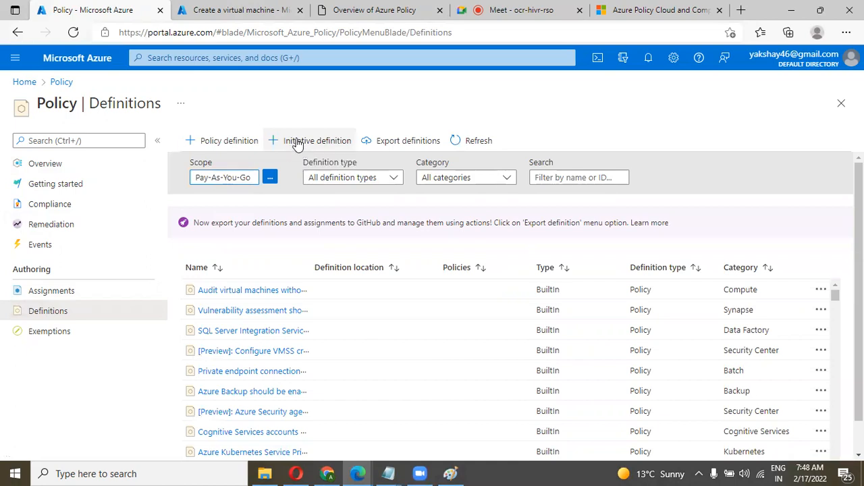
pyautogui.click(297, 142)
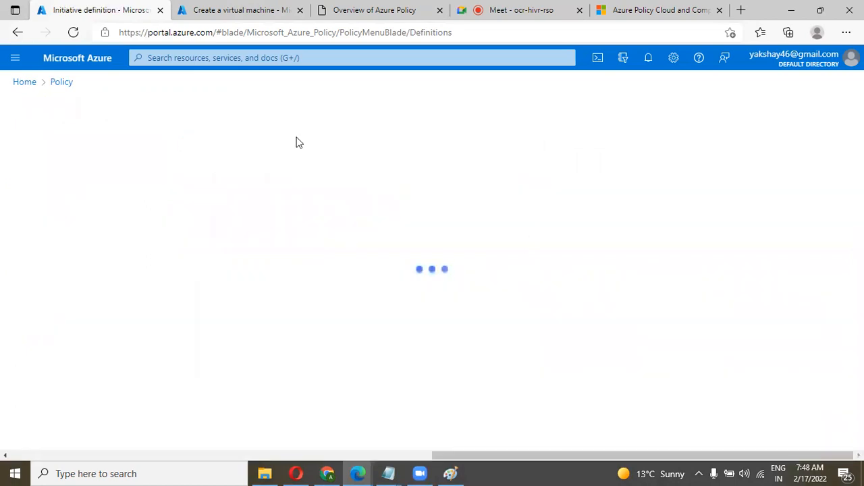
pyautogui.scroll(-2, 193, 289)
pyautogui.scroll(2, 193, 289)
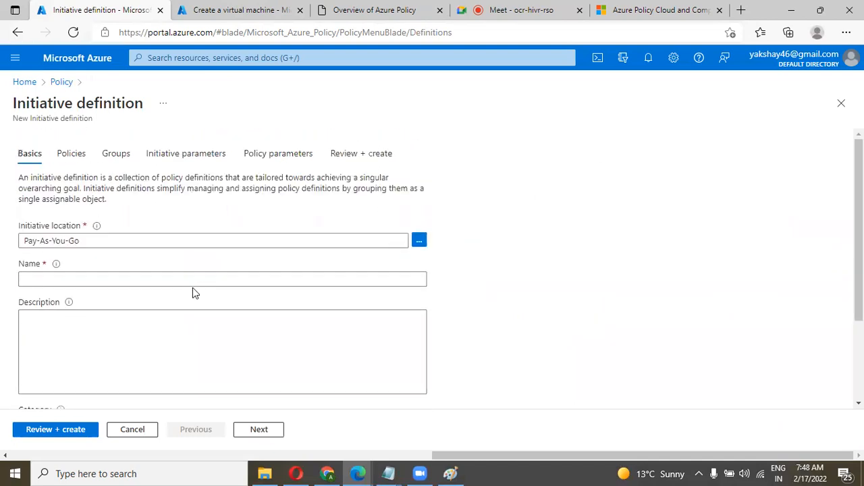
pyautogui.scroll(-3, 192, 287)
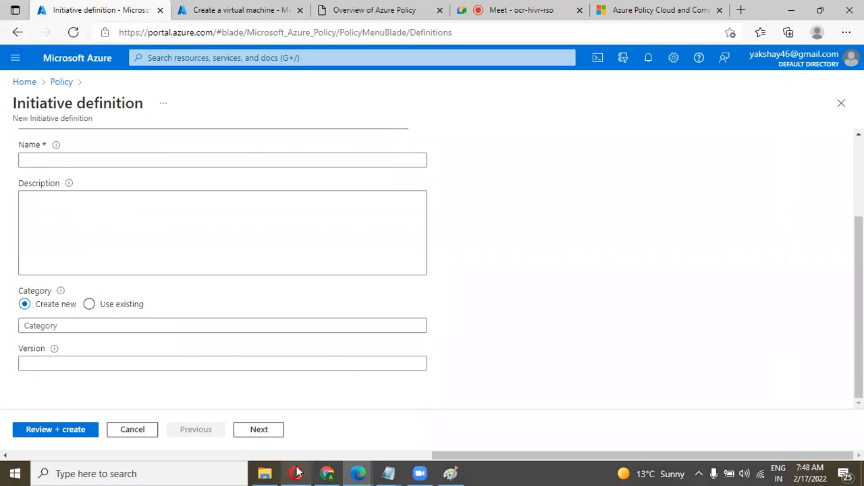
# Step: Switch to the Google Meet call and check the ongoing meeting
pyautogui.click(349, 468)
pyautogui.click(300, 429)
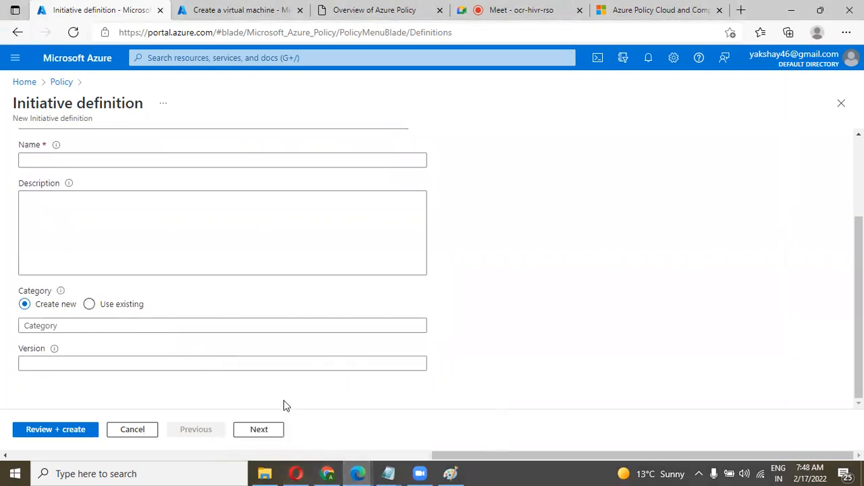
pyautogui.click(363, 468)
pyautogui.click(291, 416)
pyautogui.click(517, 10)
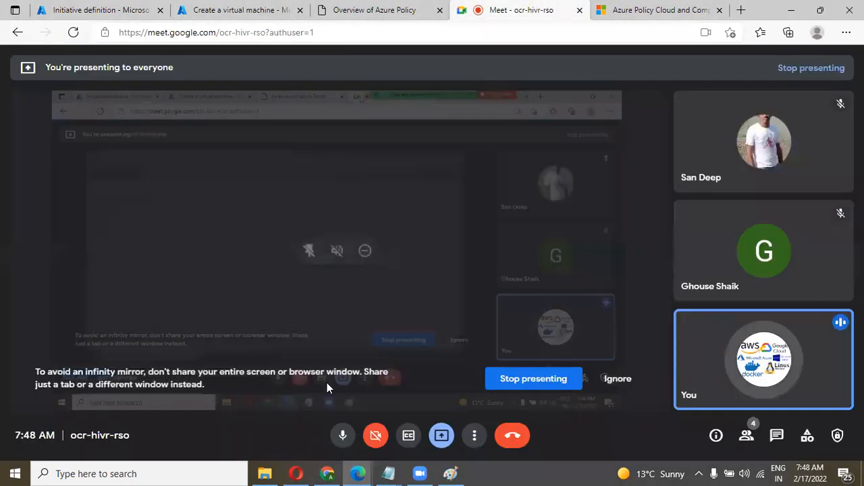
pyautogui.click(347, 441)
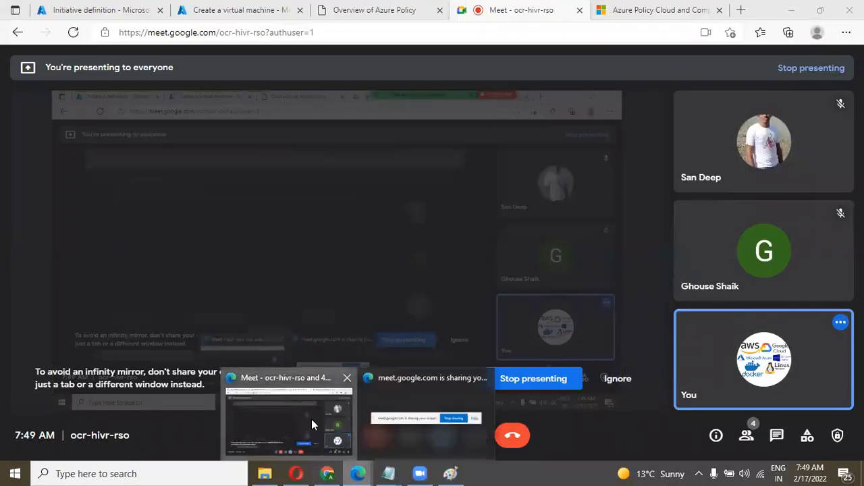
# Step: Return to the initiative definition form and highlight the introductory phrase describing an initiative definition as a collection of policy definitions
pyautogui.click(108, 10)
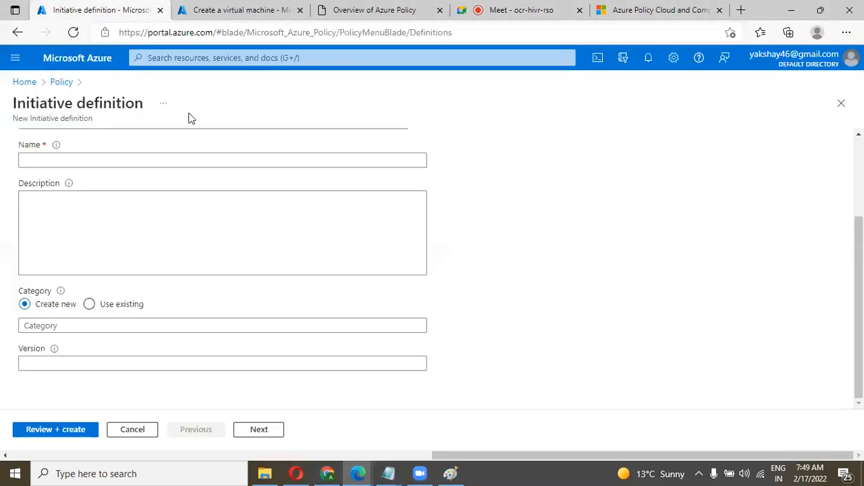
pyautogui.scroll(2, 169, 195)
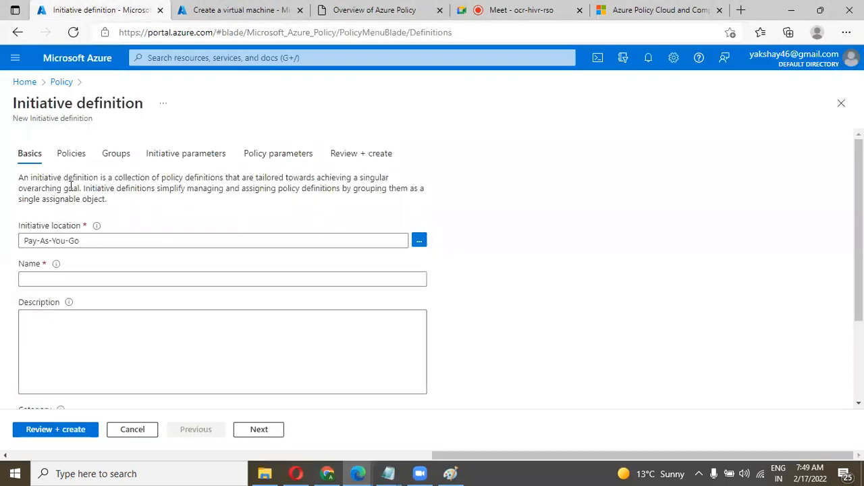
pyautogui.moveTo(19, 178); pyautogui.dragTo(223, 181)
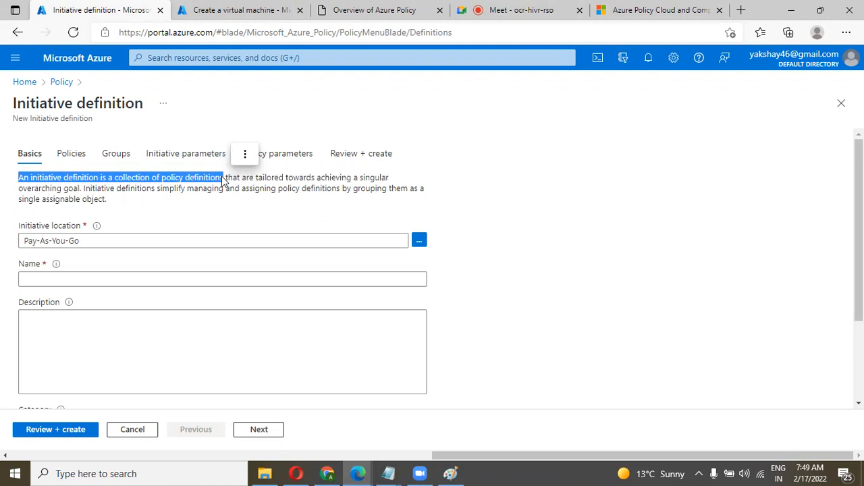
pyautogui.click(226, 177)
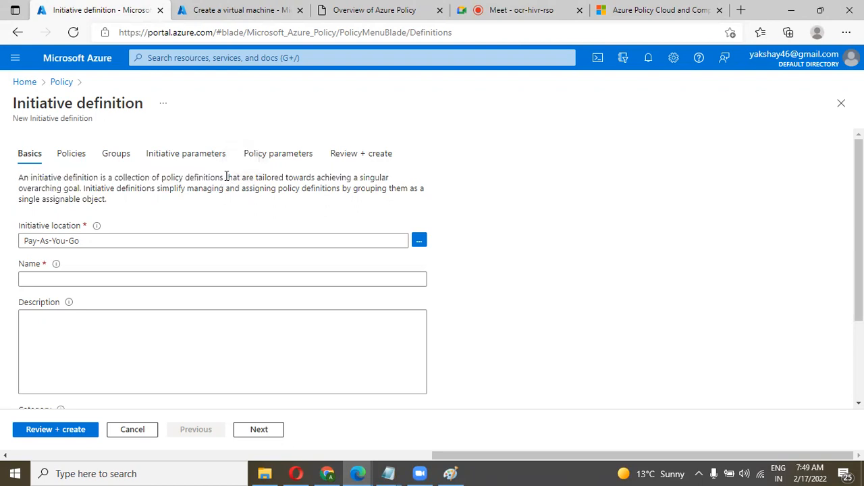
pyautogui.doubleClick(227, 177)
pyautogui.scroll(-1, 106, 198)
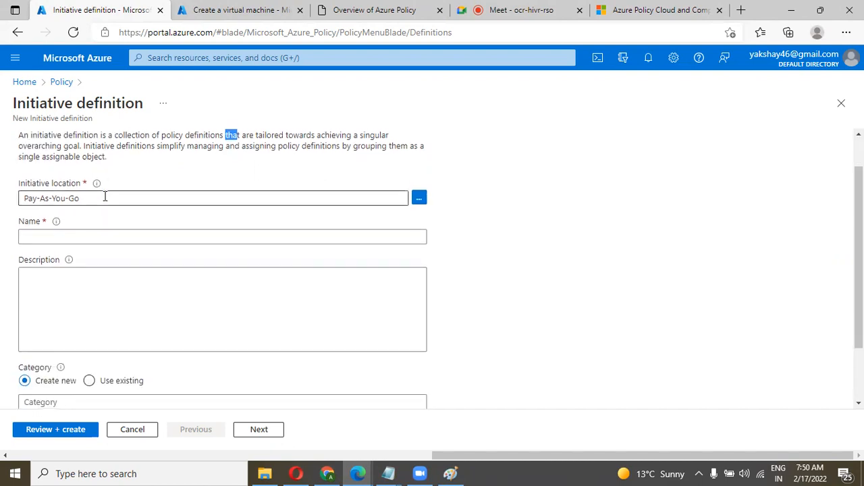
pyautogui.scroll(1, 106, 198)
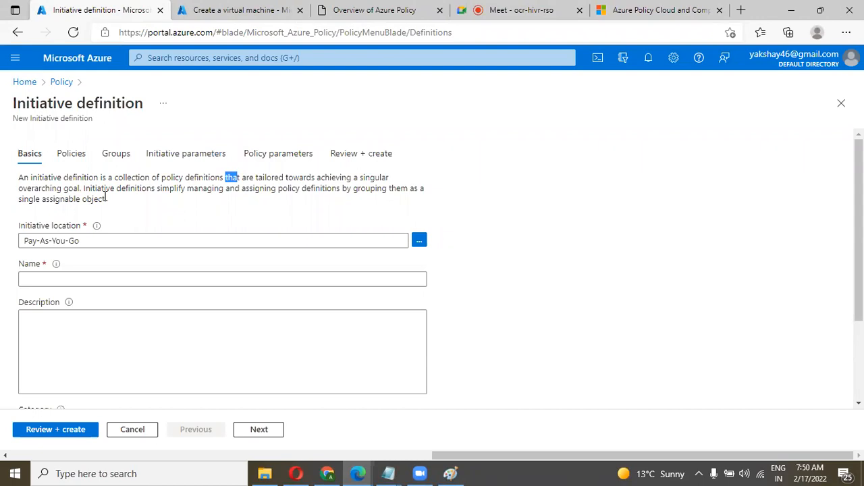
# Step: Name the new initiative definition anotherpolicy2
pyautogui.click(40, 279)
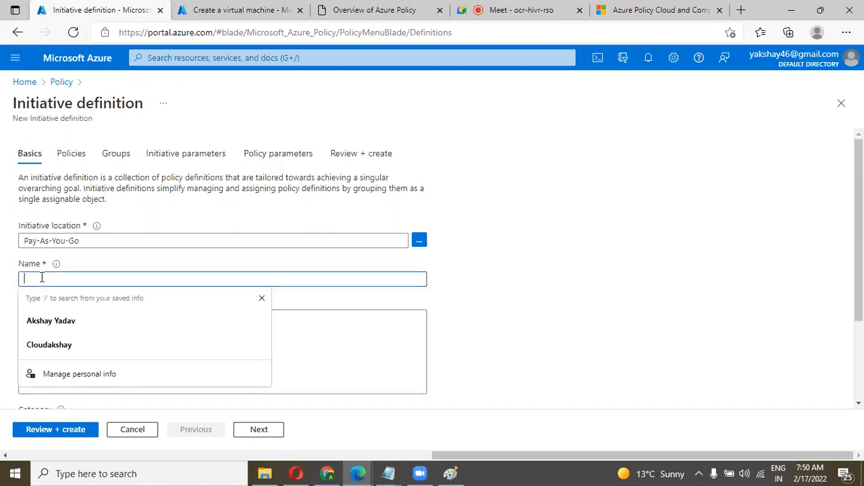
pyautogui.write('Group')
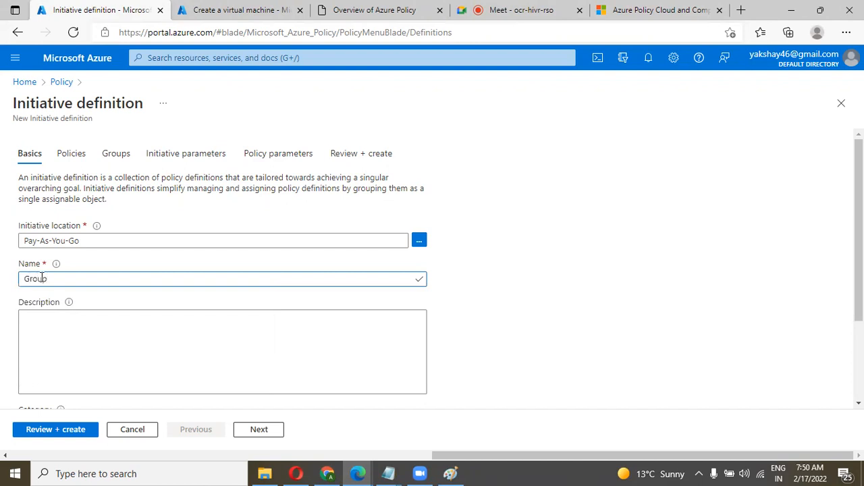
pyautogui.write('policy')
pyautogui.press('BackSpace')
pyautogui.press('BackSpace')
pyautogui.press('BackSpace')
pyautogui.press('BackSpace')
pyautogui.press('BackSpace')
pyautogui.press('BackSpace')
pyautogui.press('BackSpace')
pyautogui.press('BackSpace')
pyautogui.press('BackSpace')
pyautogui.press('BackSpace')
pyautogui.write('Po')
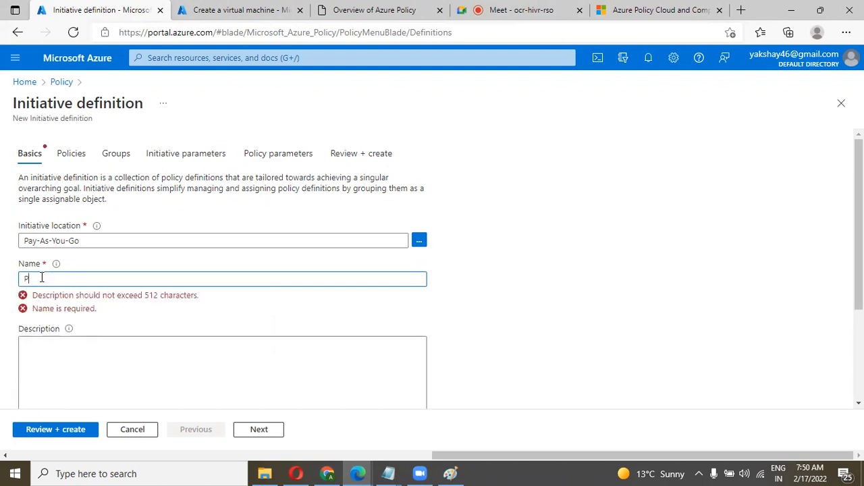
pyautogui.press('BackSpace')
pyautogui.press('BackSpace')
pyautogui.press('BackSpace')
pyautogui.write('anotherpolicy')
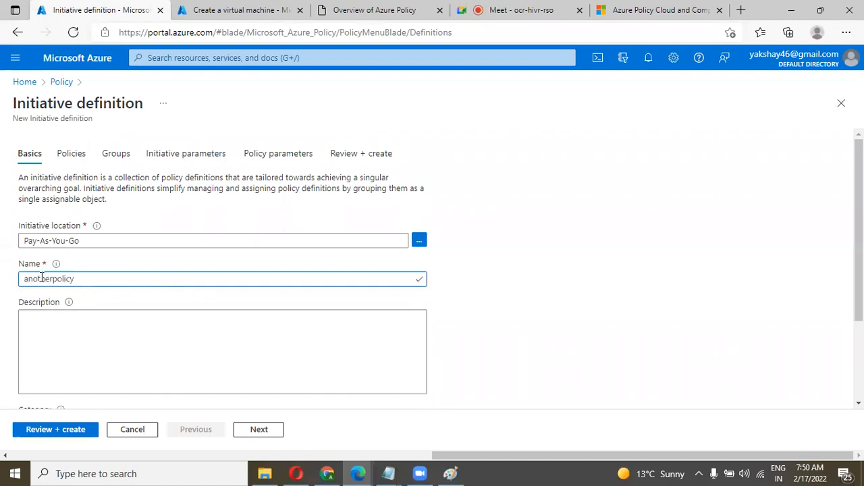
pyautogui.write('2')
# Step: Create a new category called anotherpolicy2, set the version to 1, and proceed to the initiative's policies
pyautogui.scroll(-2, 42, 277)
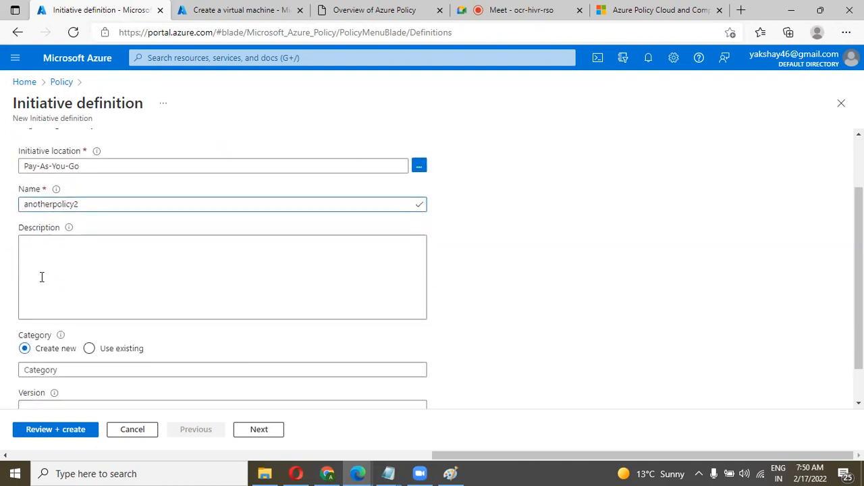
pyautogui.click(61, 326)
pyautogui.write('another')
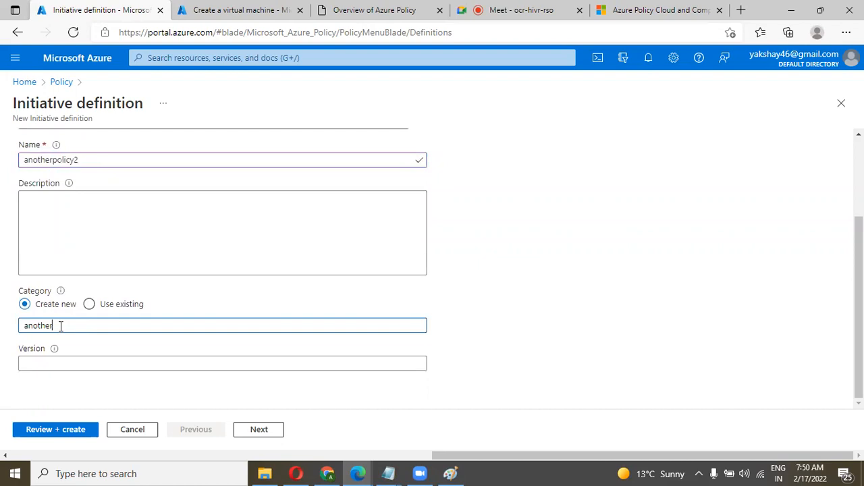
pyautogui.write('policy2')
pyautogui.click(36, 363)
pyautogui.write('1')
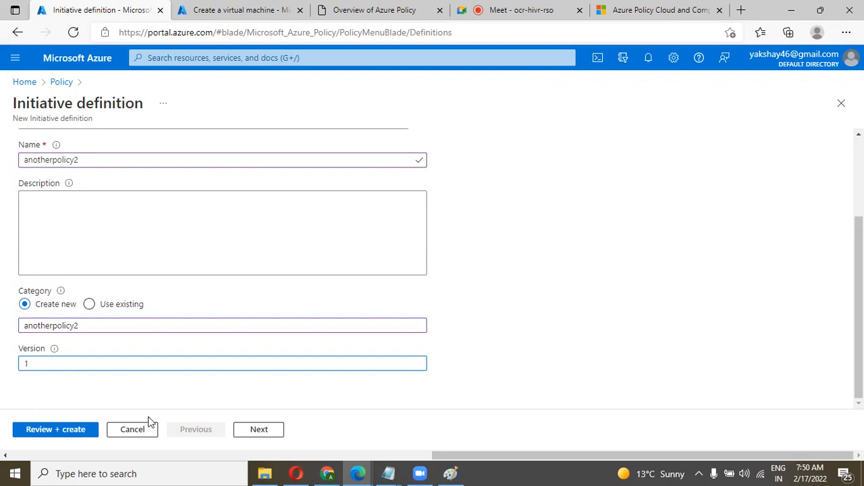
pyautogui.click(256, 432)
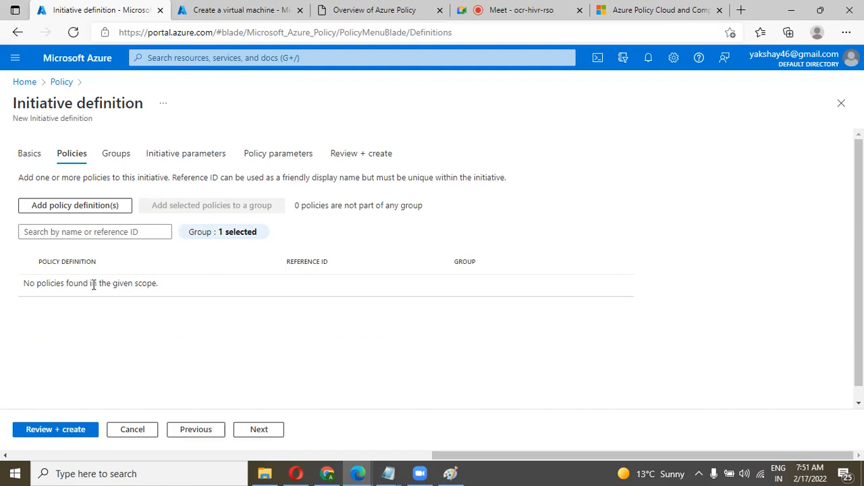
# Step: Start adding policy definitions to the initiative and search the automated ones for storage
pyautogui.click(62, 212)
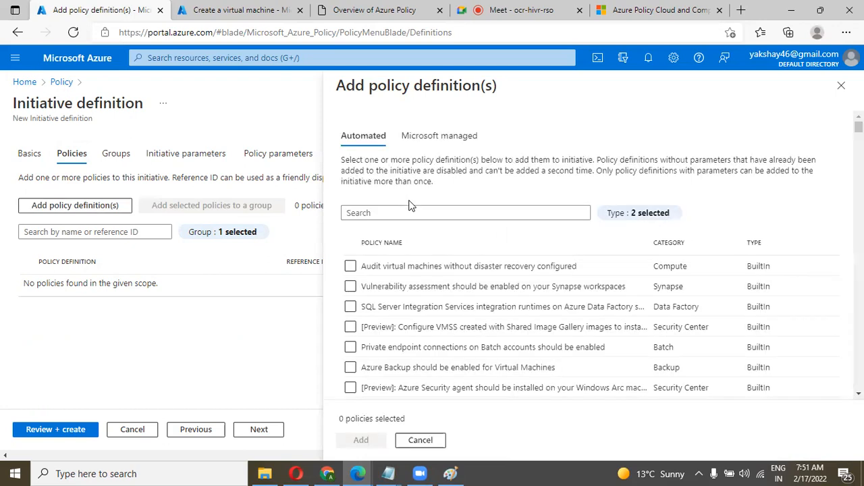
pyautogui.click(406, 216)
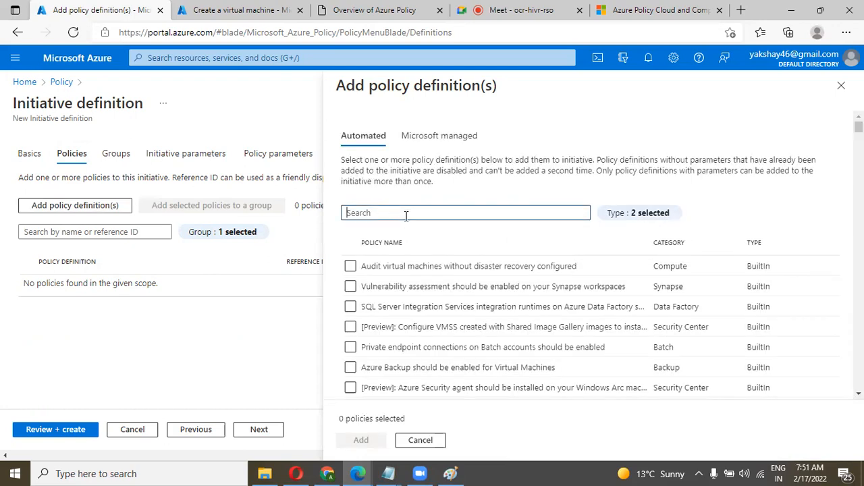
pyautogui.write('sto')
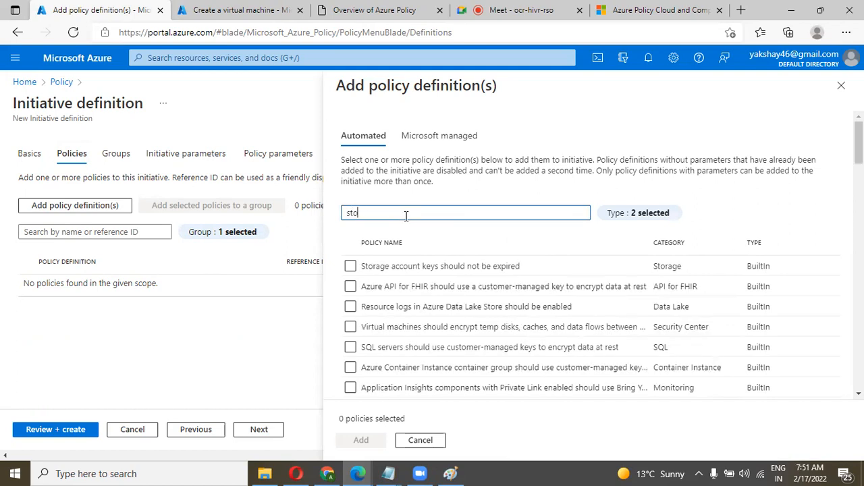
pyautogui.write('rage')
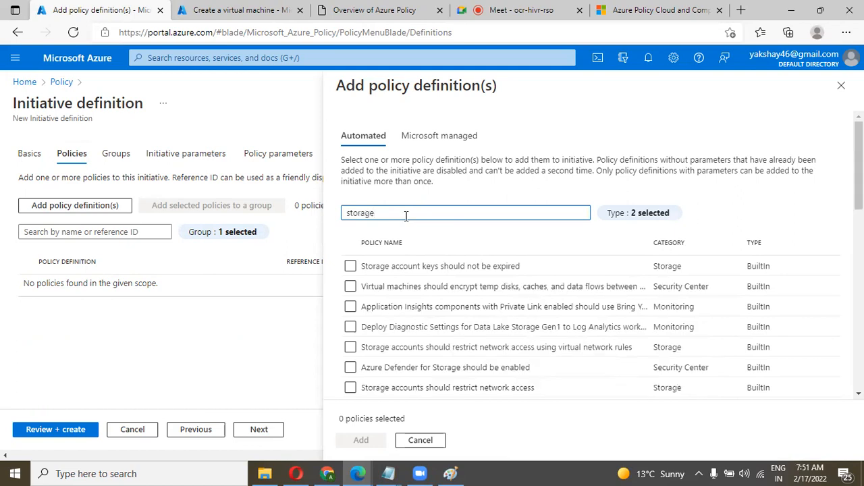
# Step: Examine the full list of automated storage policy definitions, including their names and categories
pyautogui.scroll(-2, 443, 332)
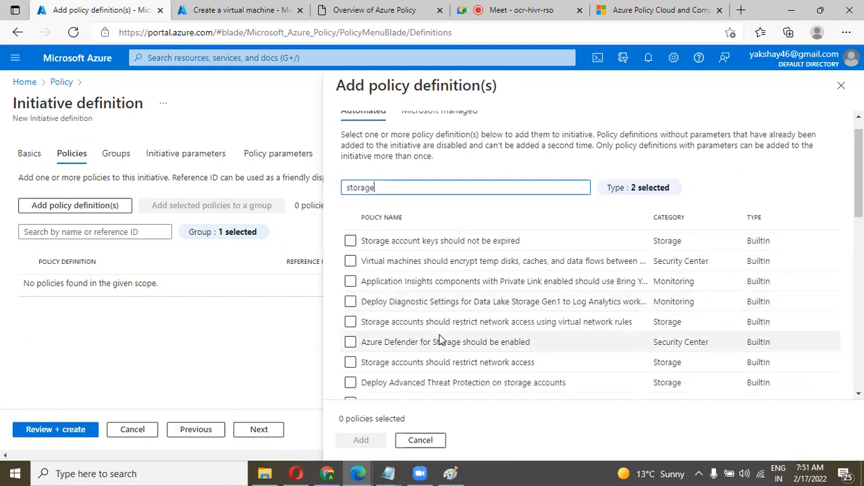
pyautogui.scroll(-2, 440, 335)
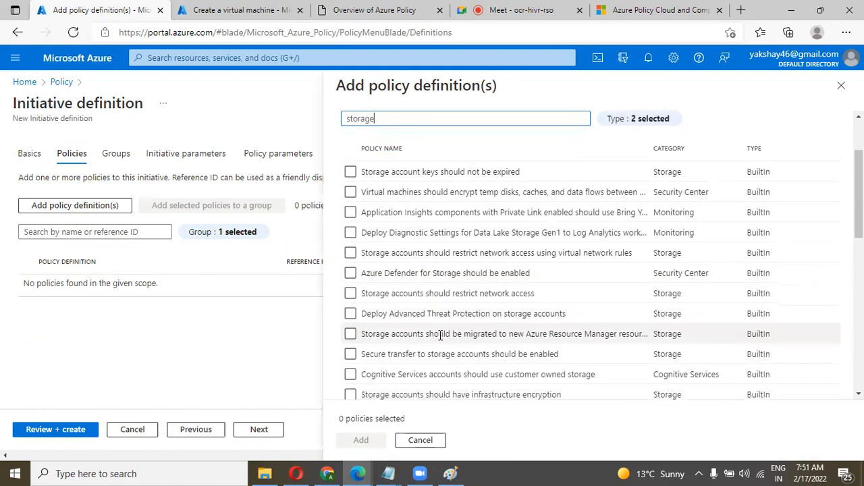
pyautogui.scroll(-2, 400, 351)
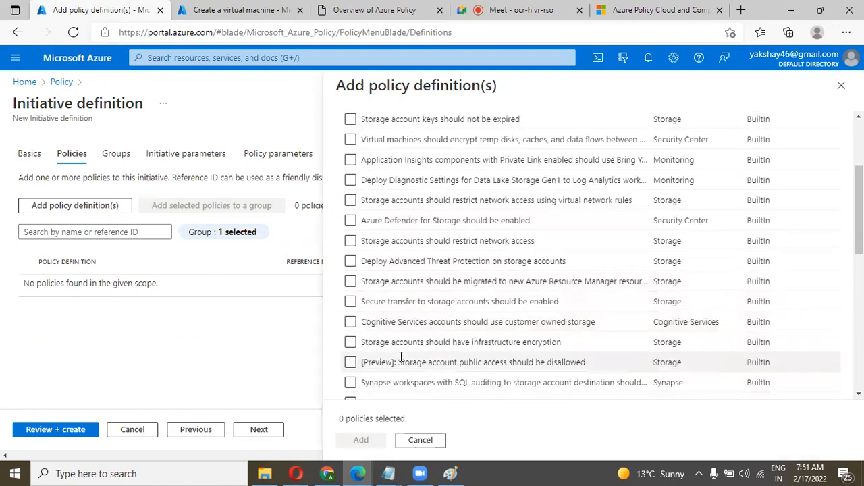
pyautogui.scroll(-1, 401, 358)
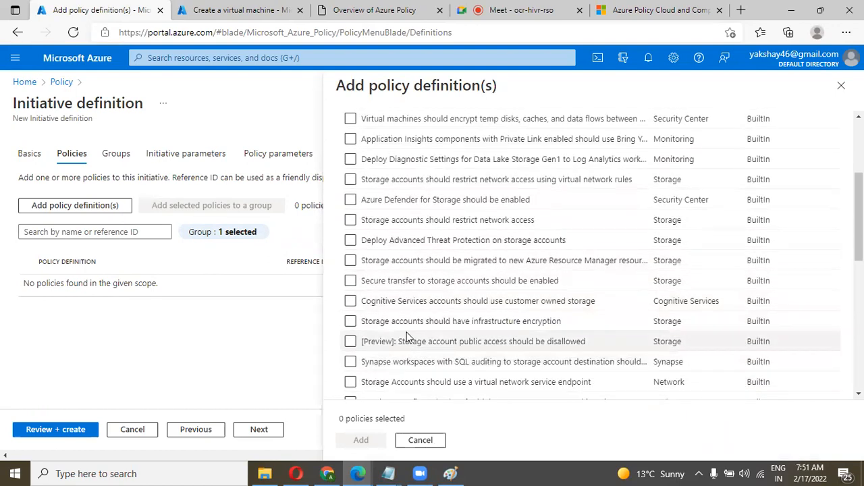
pyautogui.scroll(-3, 407, 337)
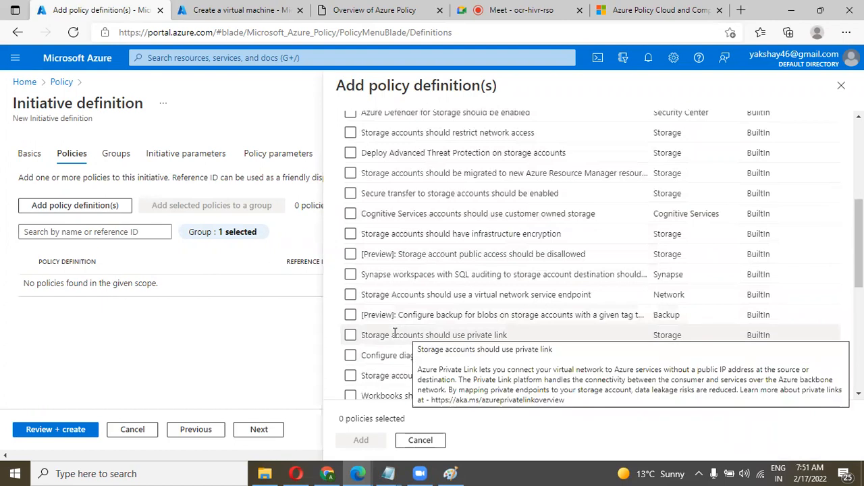
pyautogui.scroll(-5, 408, 335)
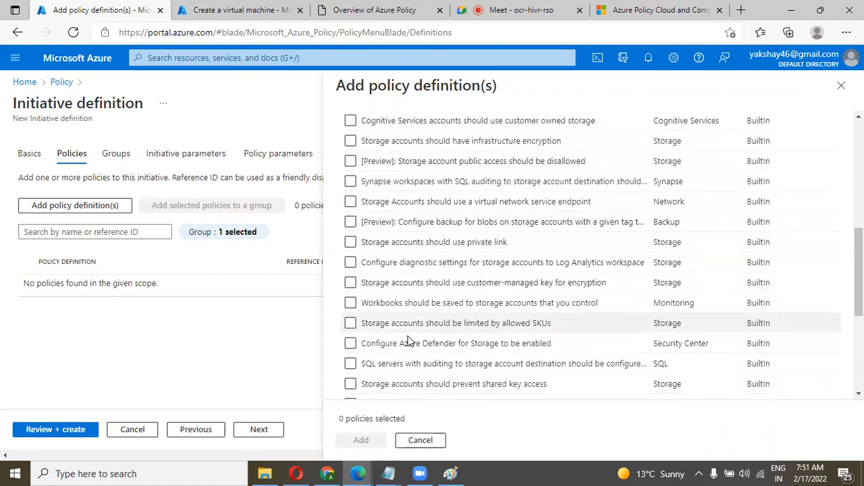
pyautogui.scroll(-2, 408, 336)
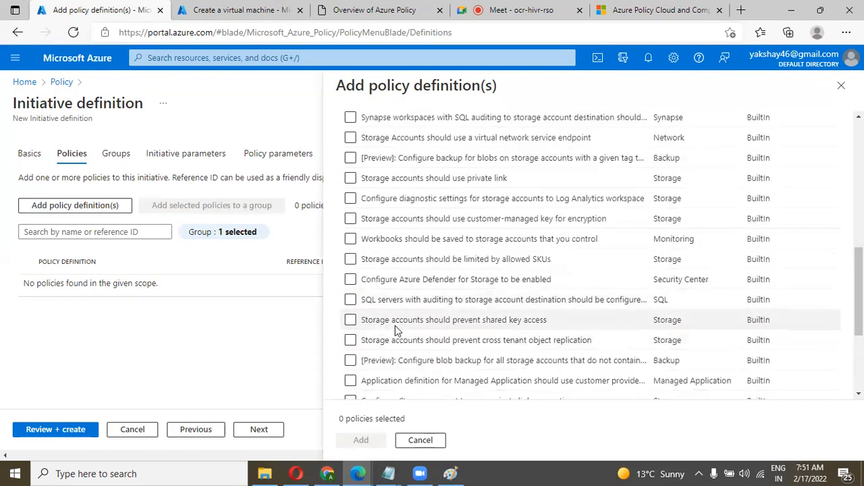
pyautogui.scroll(-3, 395, 326)
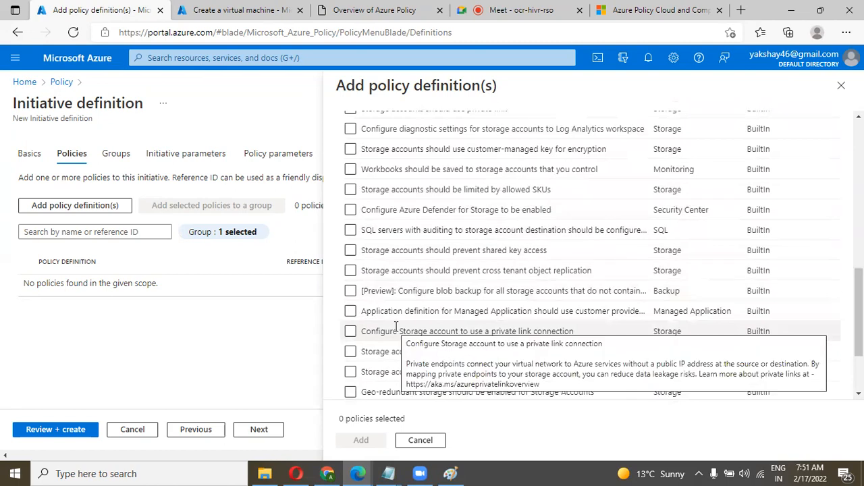
pyautogui.scroll(-3, 395, 325)
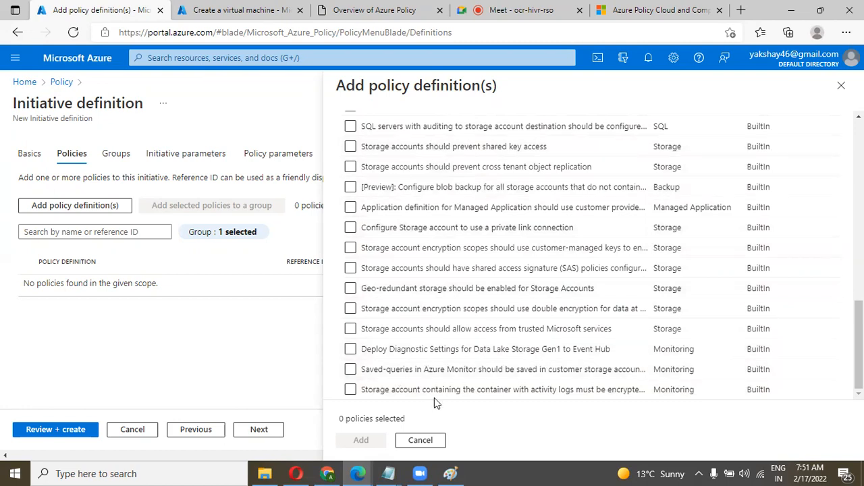
pyautogui.scroll(10, 439, 330)
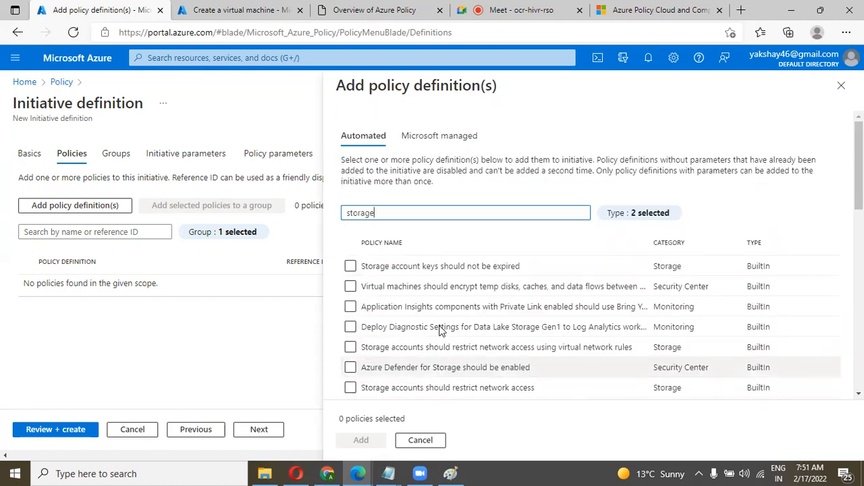
# Step: Browse the Microsoft managed policy definitions available for the initiative
pyautogui.click(417, 134)
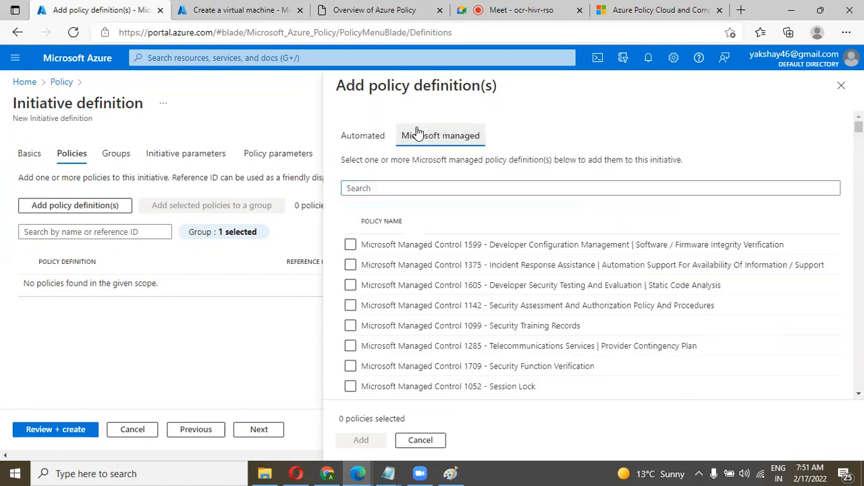
pyautogui.scroll(-8, 434, 251)
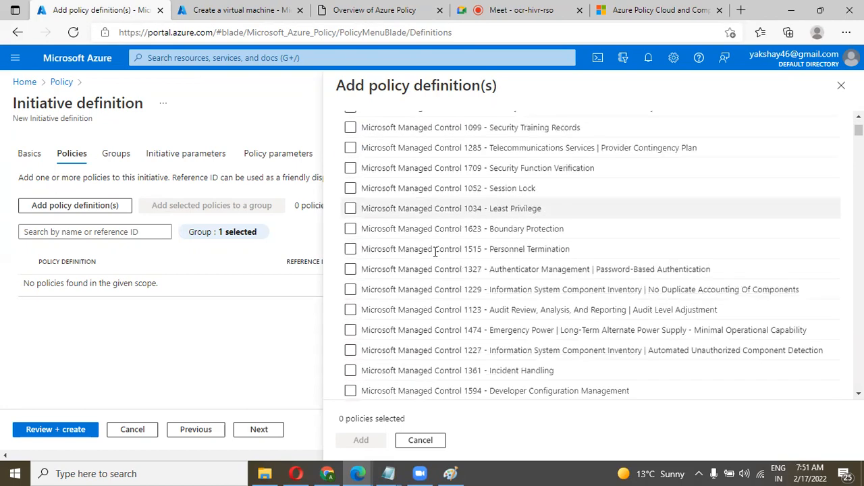
pyautogui.scroll(-15, 434, 251)
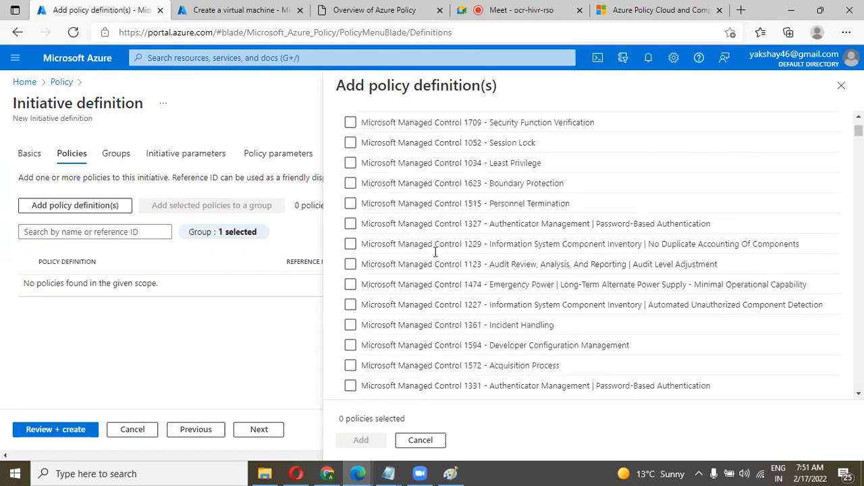
pyautogui.scroll(-15, 435, 254)
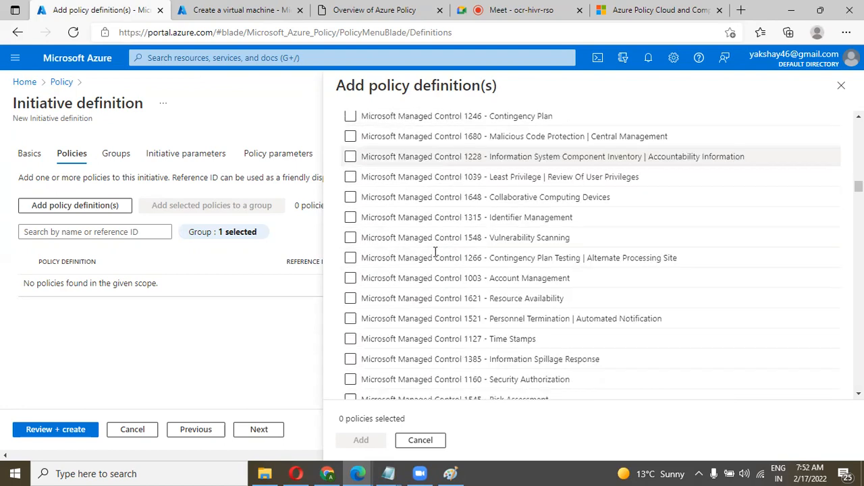
pyautogui.scroll(-15, 434, 254)
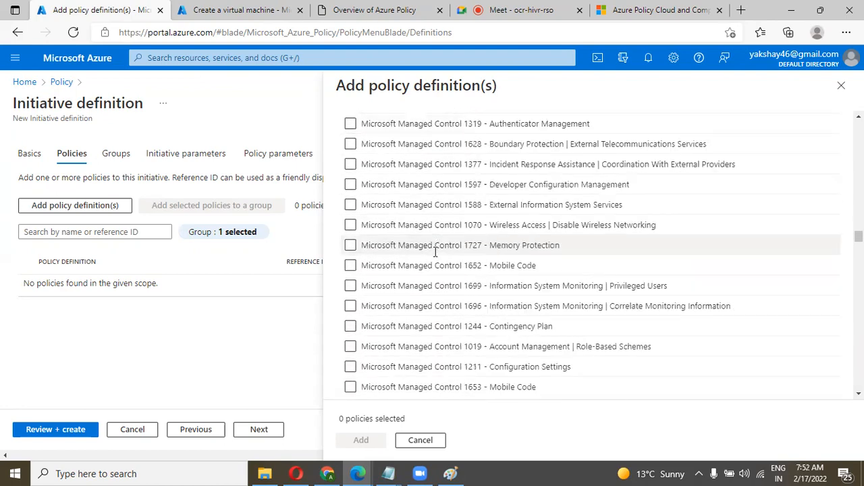
pyautogui.scroll(-15, 434, 253)
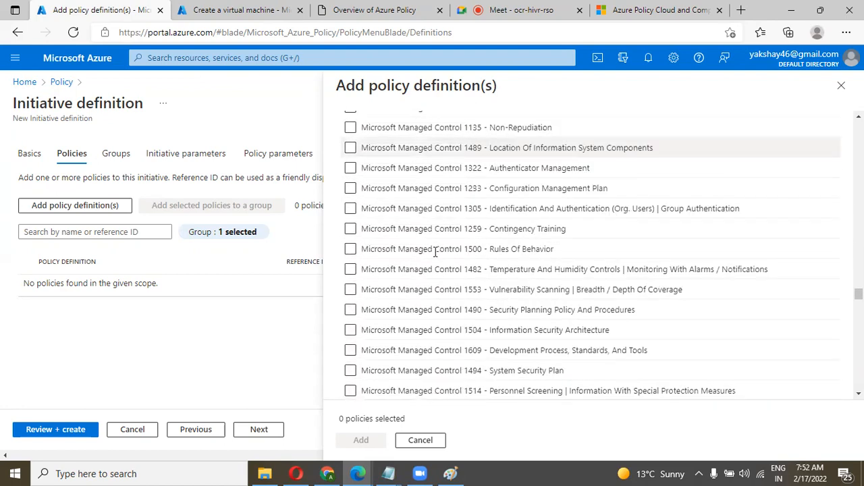
pyautogui.scroll(15, 434, 253)
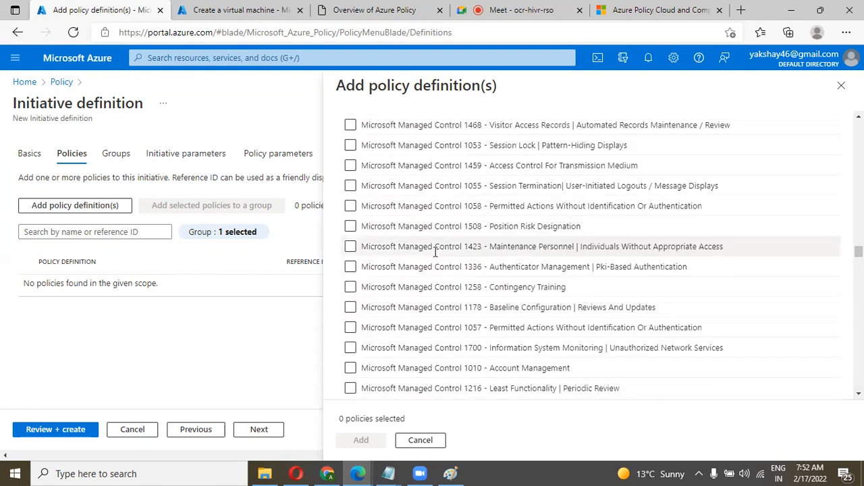
pyautogui.scroll(10, 434, 253)
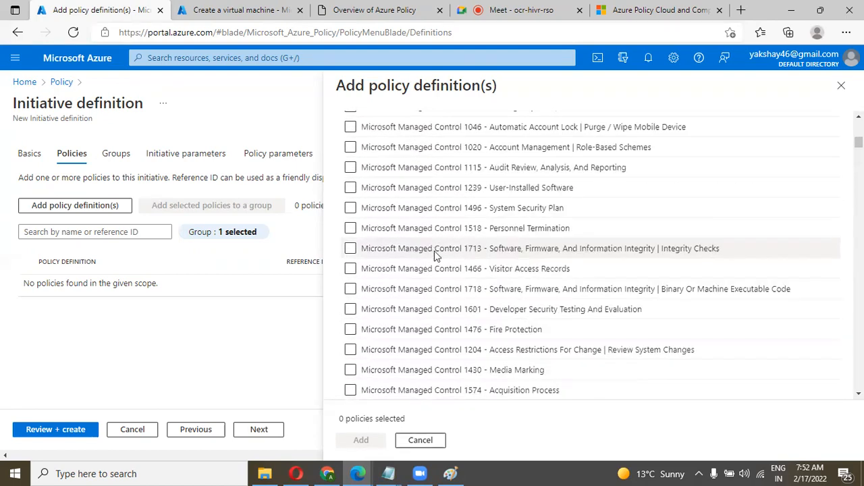
# Step: Return to the automated policy definitions and search them for compute instead of storage
pyautogui.click(362, 136)
pyautogui.click(384, 213)
pyautogui.press('BackSpace')
pyautogui.press('BackSpace')
pyautogui.press('BackSpace')
pyautogui.press('BackSpace')
pyautogui.press('BackSpace')
pyautogui.press('BackSpace')
pyautogui.press('BackSpace')
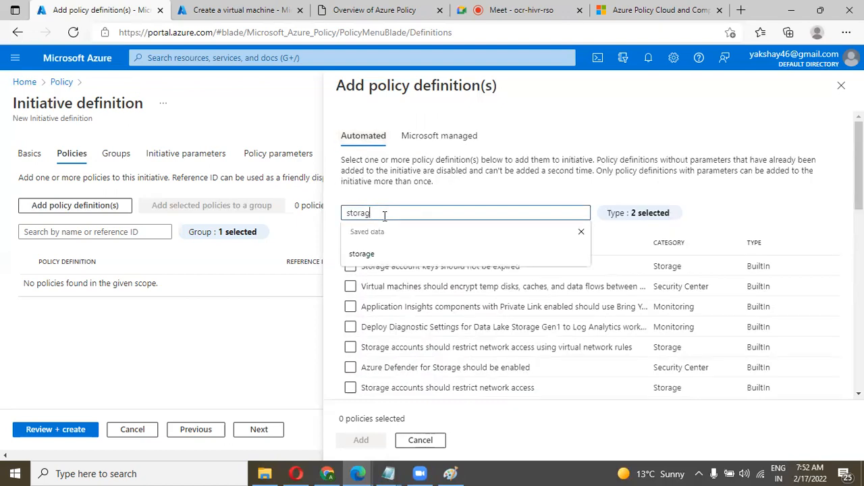
pyautogui.write('computer')
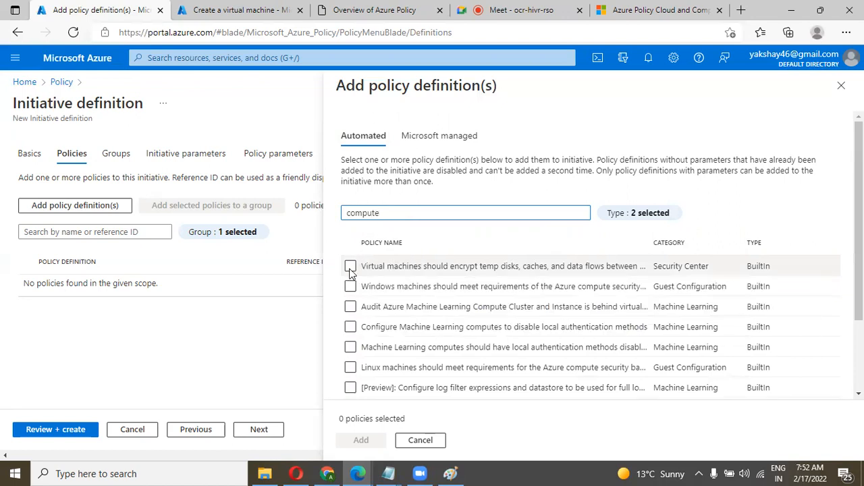
pyautogui.scroll(-1, 352, 341)
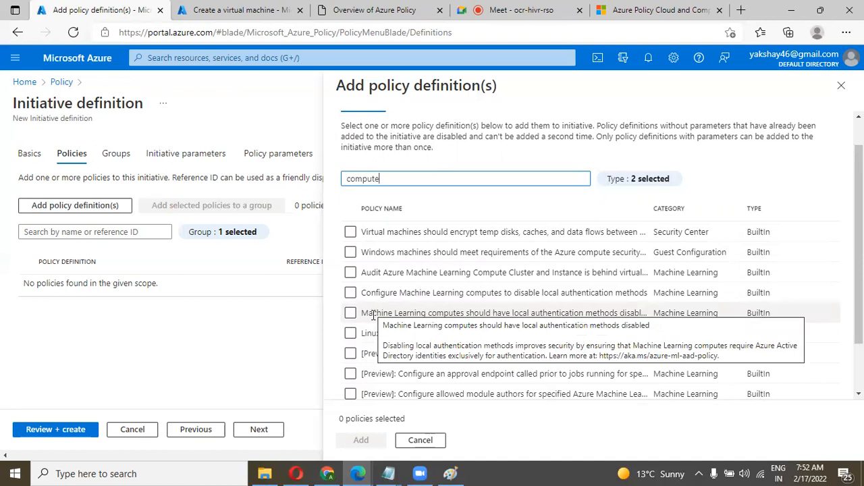
# Step: Add the compute policies for virtual machine temp disk encryption and the Windows compute security baseline to the initiative
pyautogui.scroll(-1, 372, 315)
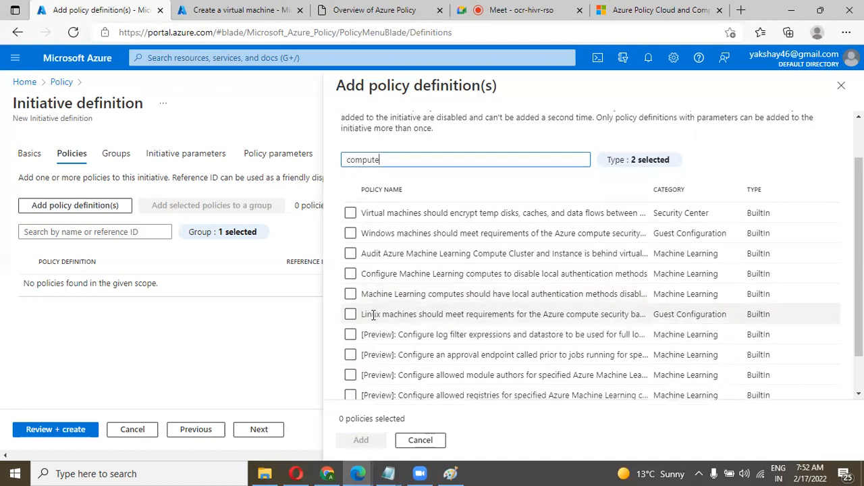
pyautogui.scroll(2, 358, 303)
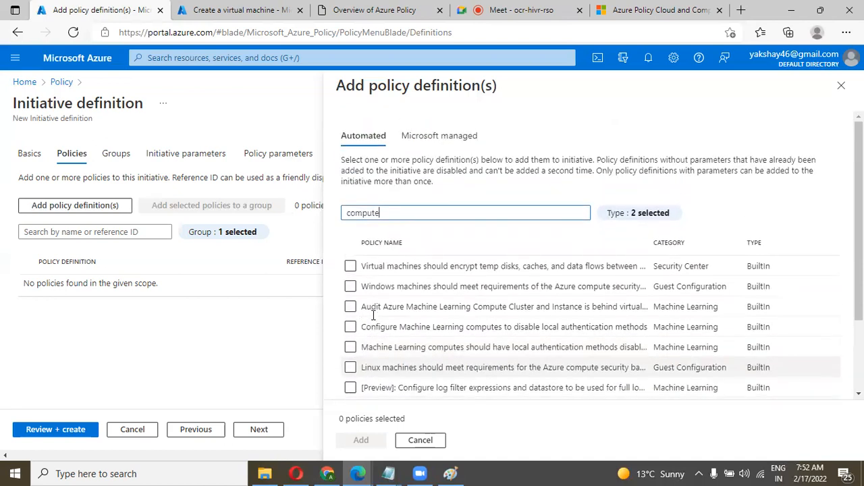
pyautogui.click(350, 266)
pyautogui.click(351, 286)
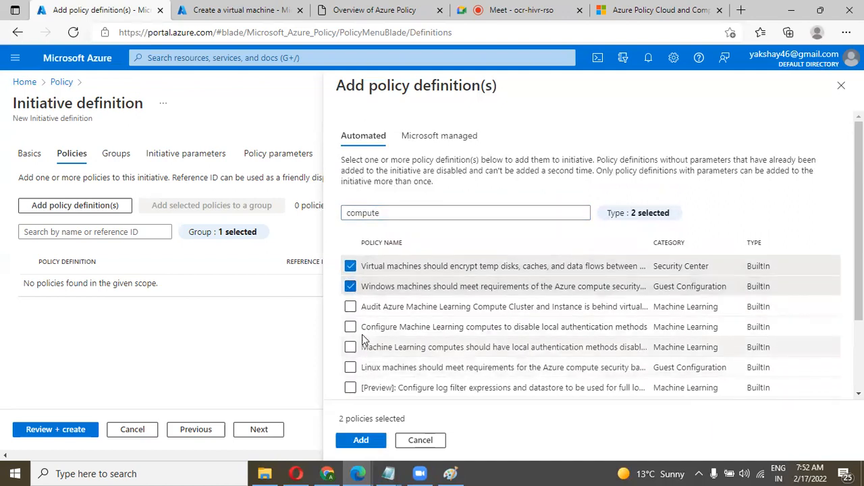
pyautogui.click(361, 440)
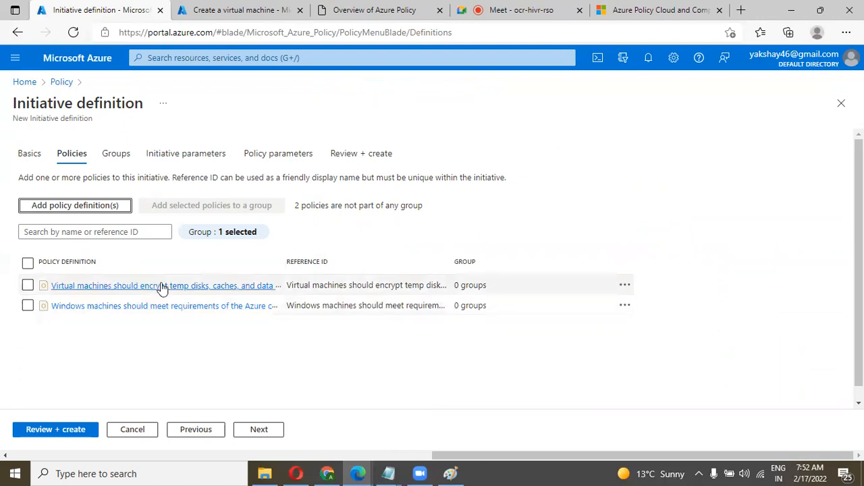
# Step: Create a policy group named Group1 in the initiative, without a subgroup or description
pyautogui.click(247, 430)
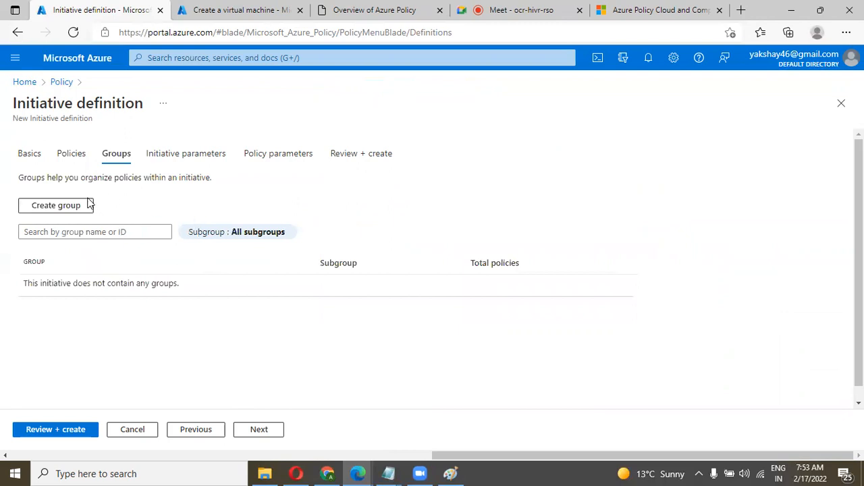
pyautogui.click(78, 206)
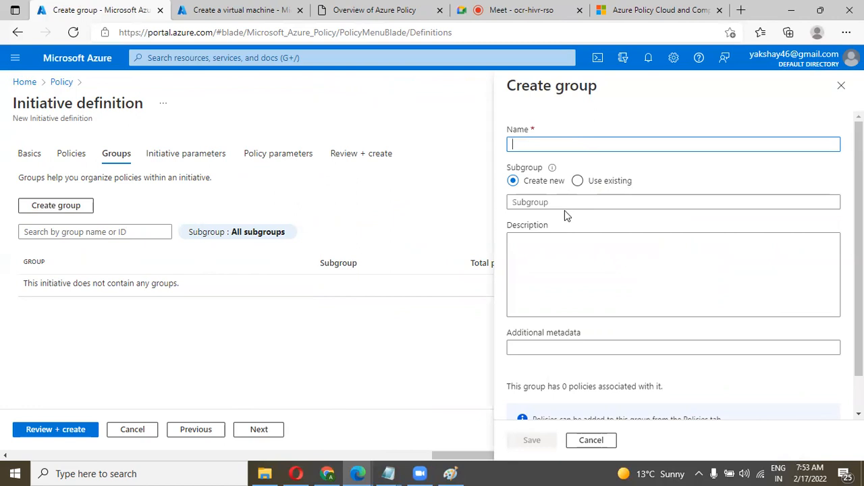
pyautogui.scroll(-1, 571, 277)
pyautogui.scroll(1, 571, 277)
pyautogui.scroll(-1, 571, 277)
pyautogui.scroll(1, 572, 277)
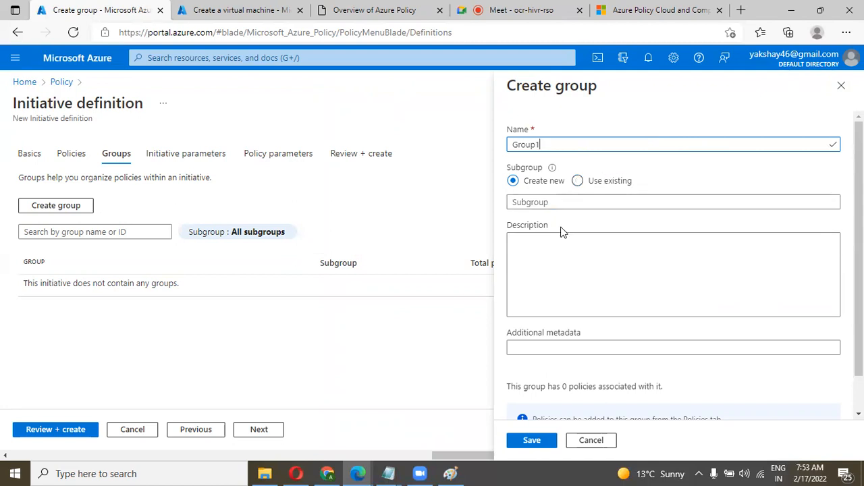
pyautogui.scroll(-1, 561, 233)
pyautogui.click(530, 440)
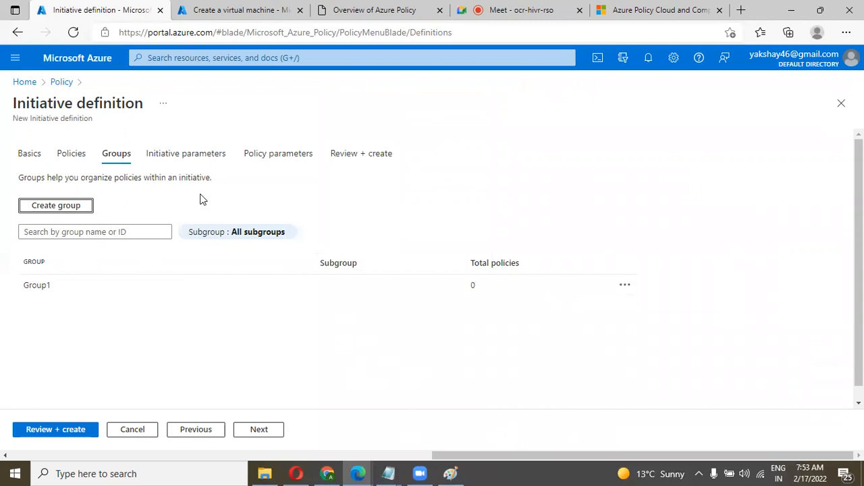
# Step: Examine the settings offered for a new initiative parameter, from name and type to allowed and default values, without creating one
pyautogui.click(255, 432)
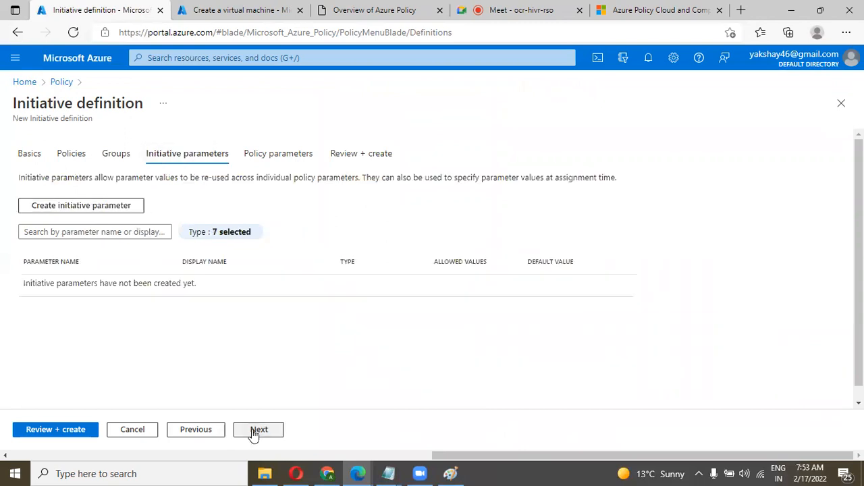
pyautogui.click(107, 206)
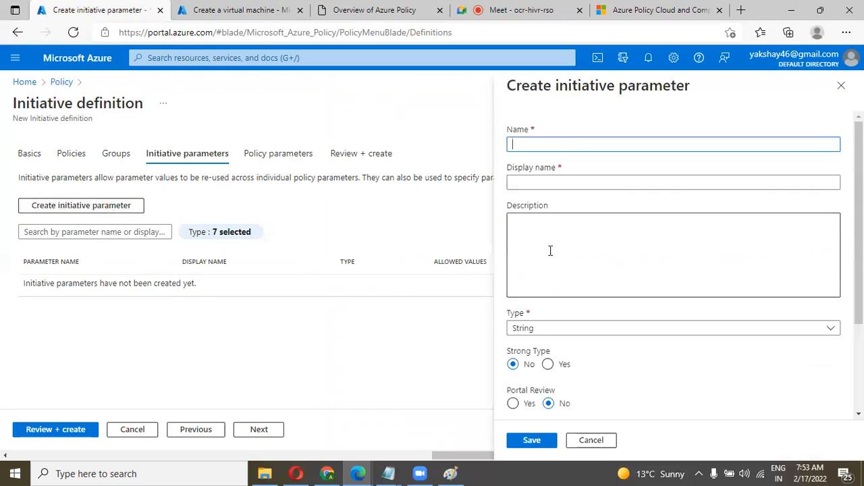
pyautogui.scroll(-3, 550, 252)
pyautogui.scroll(-1, 550, 256)
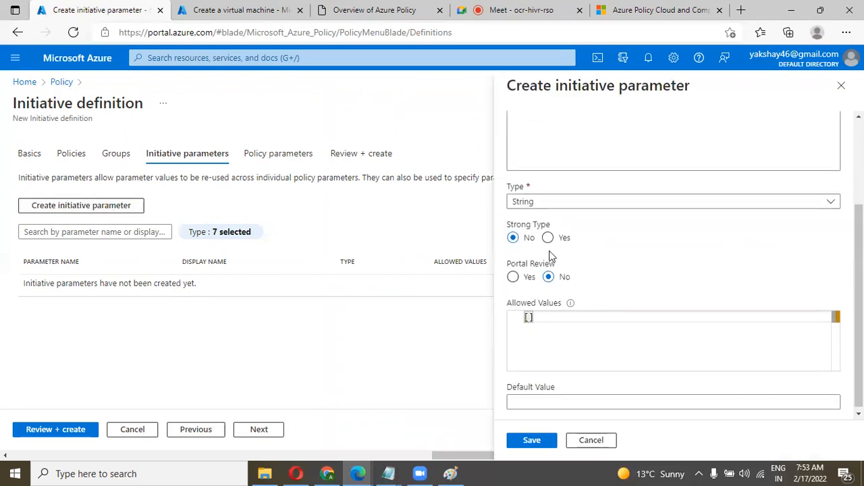
pyautogui.scroll(4, 610, 257)
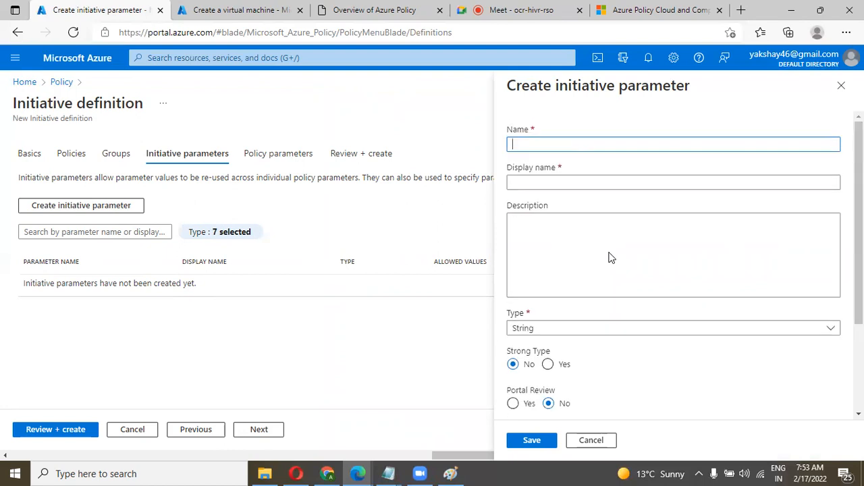
pyautogui.scroll(-1, 610, 255)
pyautogui.scroll(1, 610, 254)
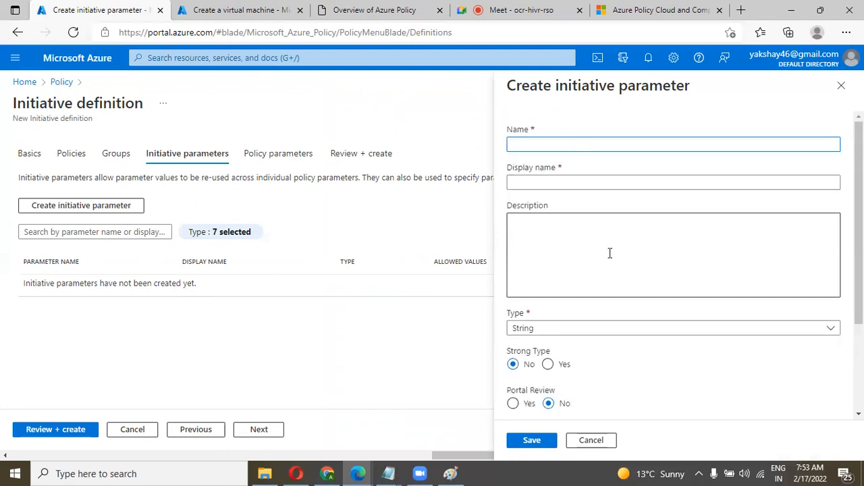
pyautogui.scroll(-1, 610, 255)
pyautogui.scroll(1, 609, 256)
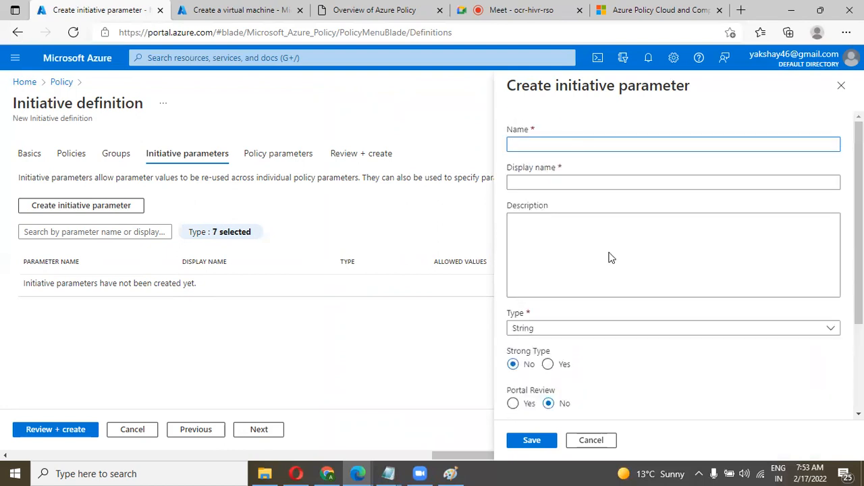
pyautogui.scroll(-2, 569, 259)
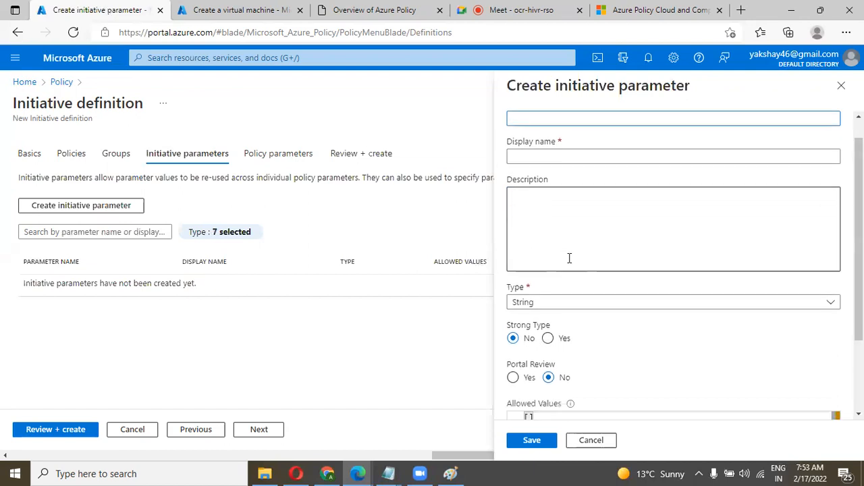
pyautogui.scroll(1, 571, 261)
pyautogui.scroll(1, 570, 263)
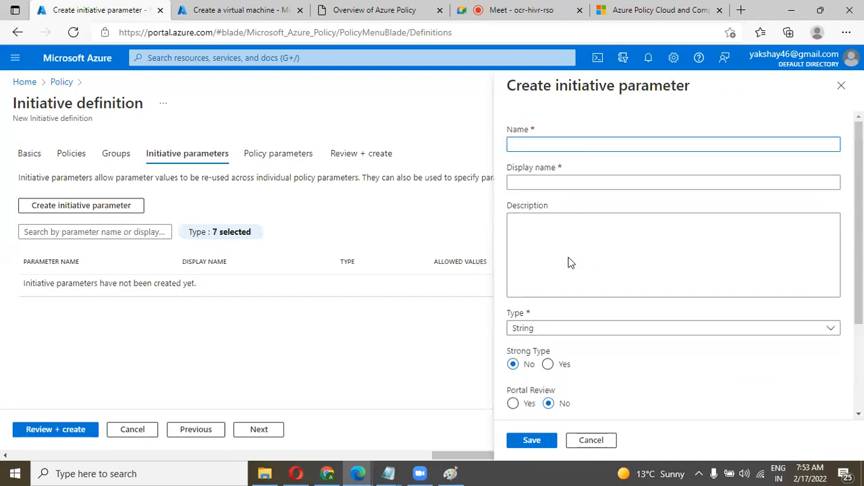
pyautogui.scroll(-2, 569, 262)
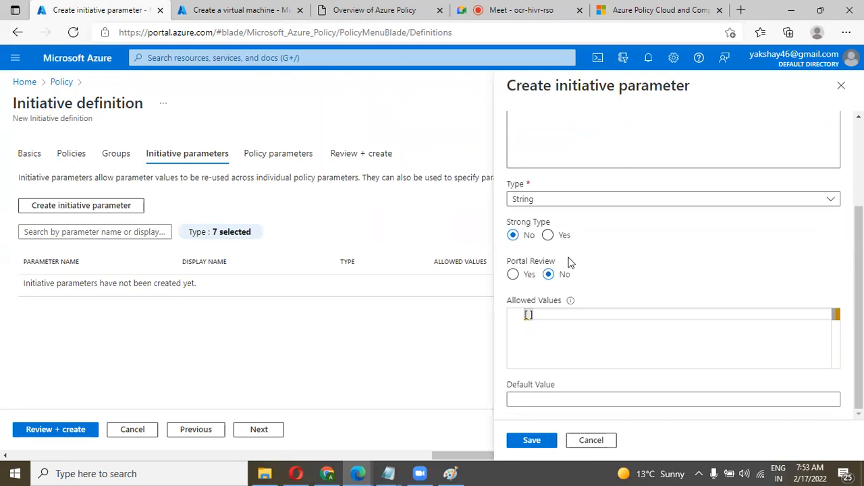
pyautogui.scroll(2, 569, 263)
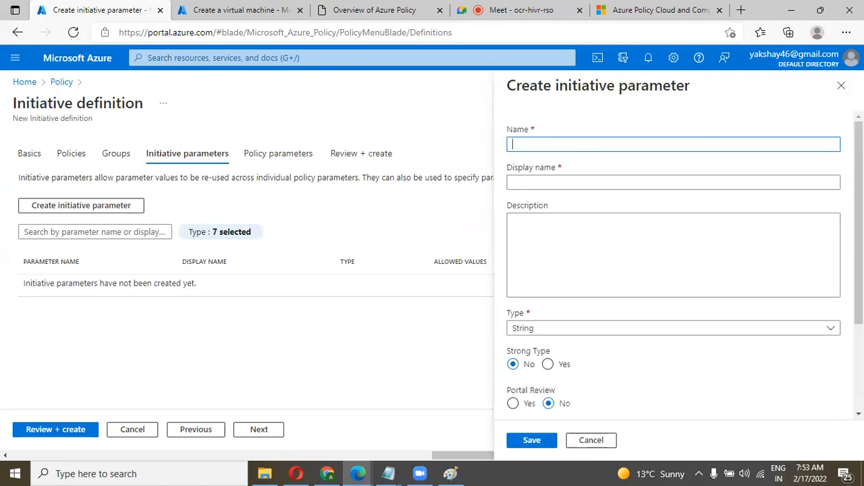
pyautogui.click(842, 85)
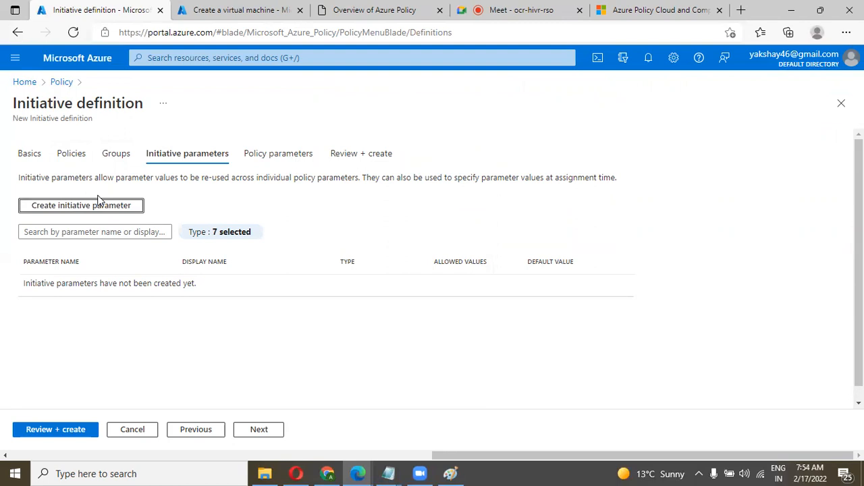
# Step: Check which value types are available for the Windows machines policy's Arc connected servers parameter
pyautogui.click(278, 154)
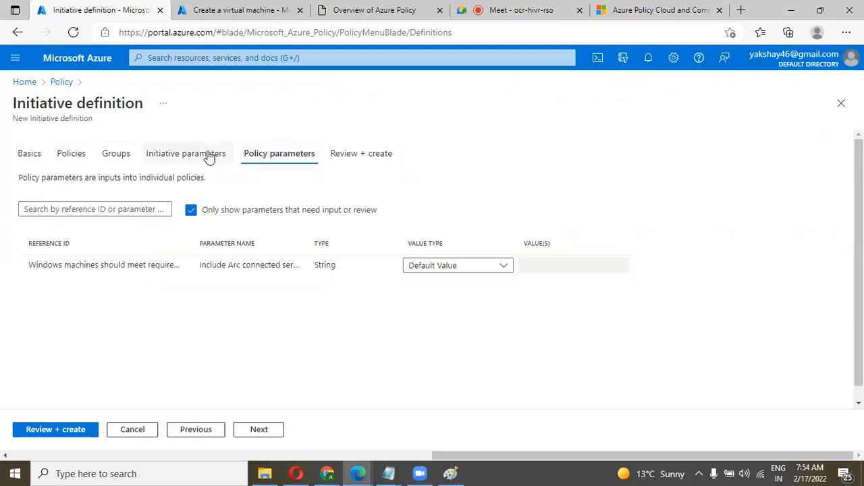
pyautogui.click(482, 266)
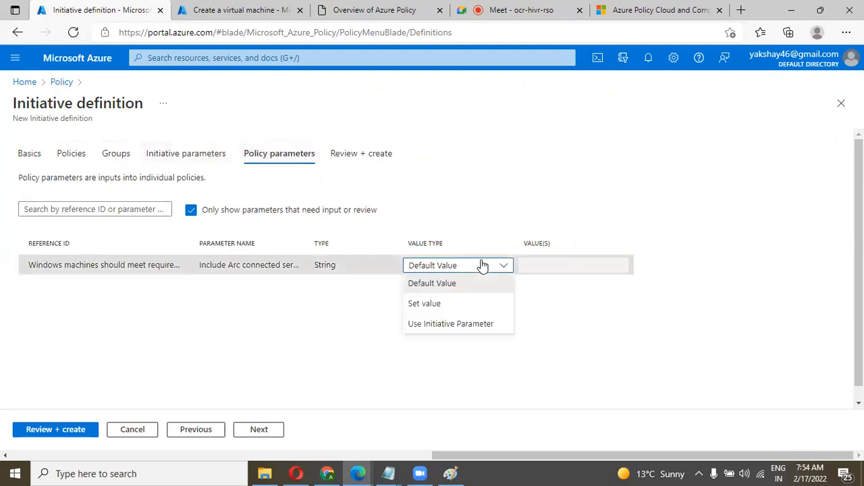
pyautogui.click(370, 323)
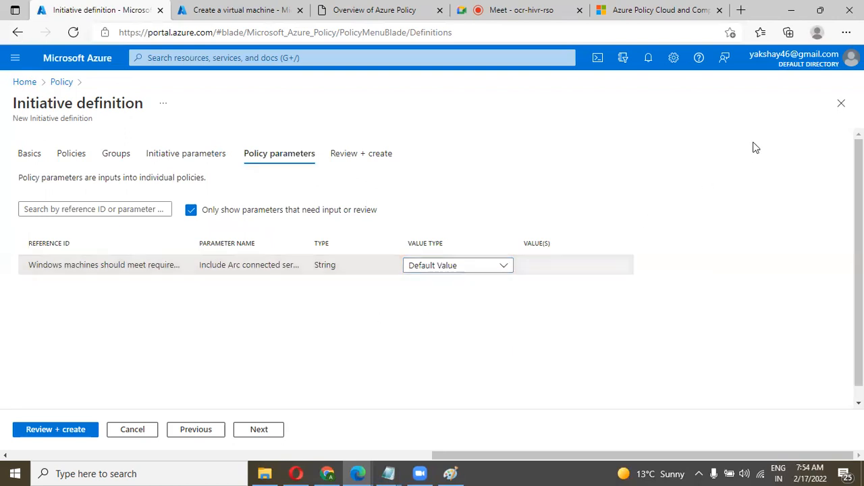
# Step: Check the portal notifications and dismiss the one about the virtual machine size SKUs policy assignment
pyautogui.click(645, 61)
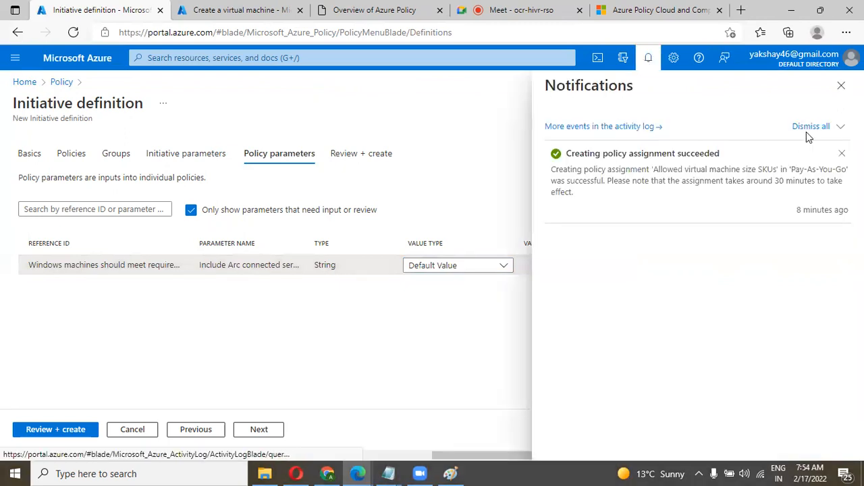
pyautogui.click(842, 155)
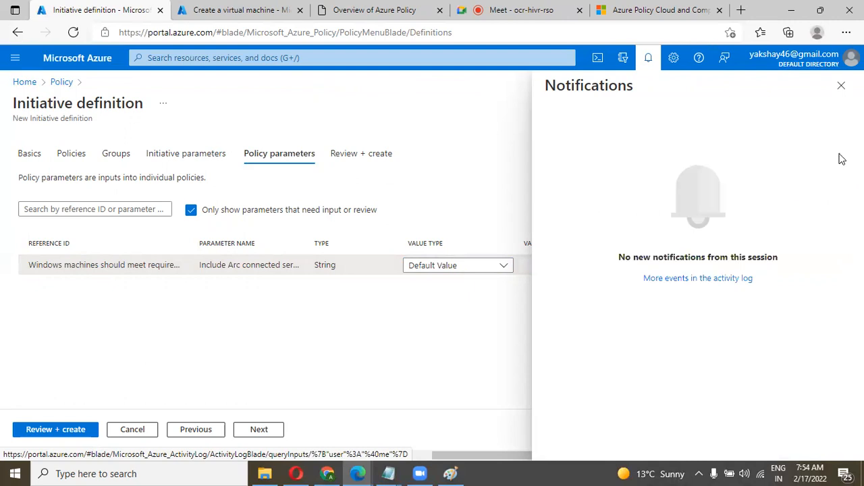
pyautogui.click(842, 85)
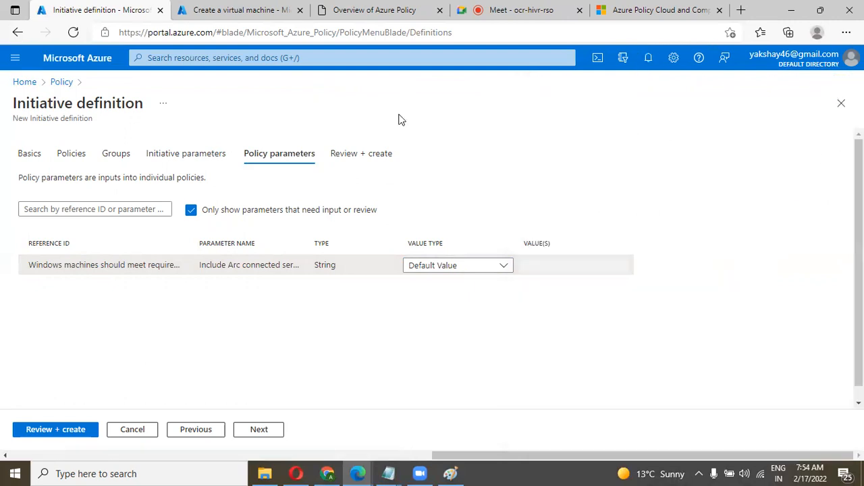
# Step: Review the initiative's summary and compare its groups, initiative parameters and policy parameters
pyautogui.click(332, 162)
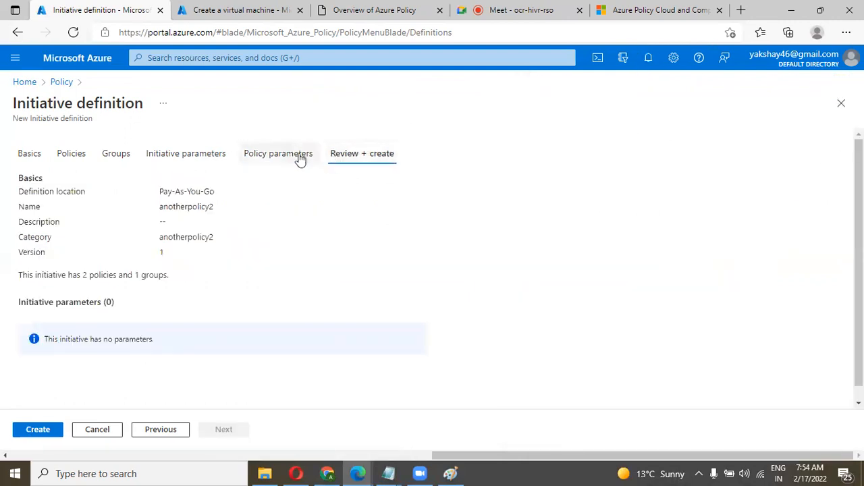
pyautogui.click(284, 154)
pyautogui.click(222, 152)
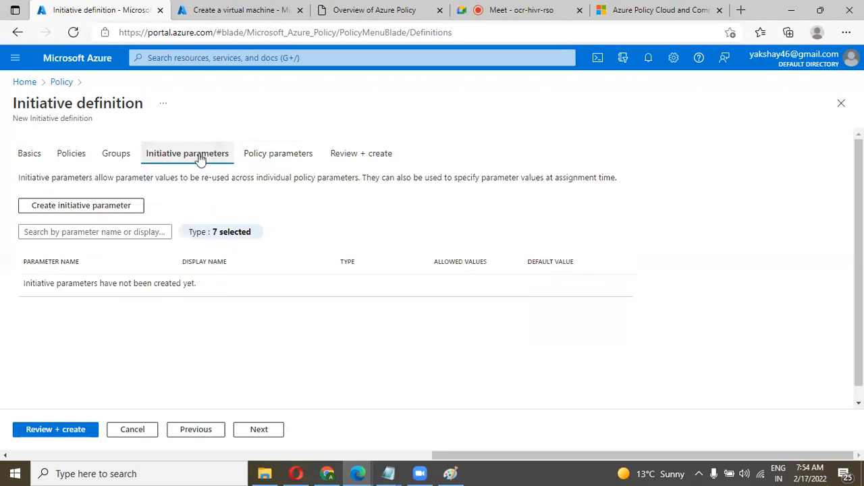
pyautogui.click(117, 153)
pyautogui.click(170, 152)
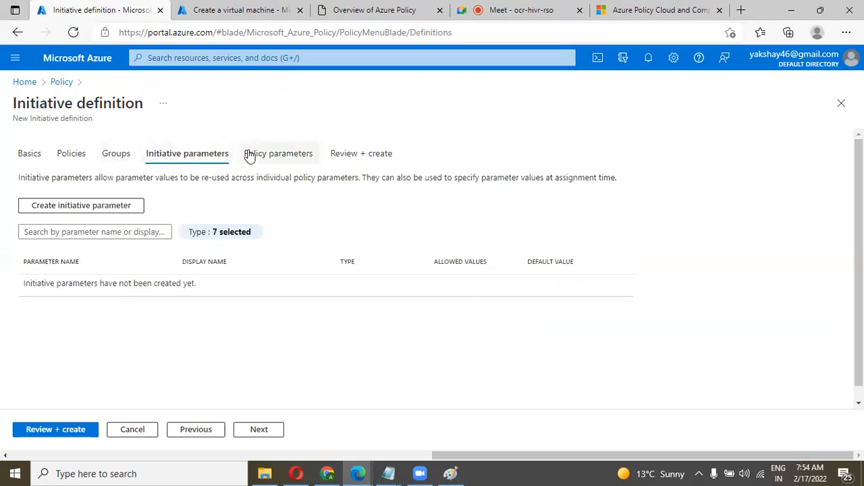
pyautogui.click(250, 153)
pyautogui.click(205, 154)
pyautogui.click(271, 154)
pyautogui.click(203, 154)
pyautogui.click(116, 152)
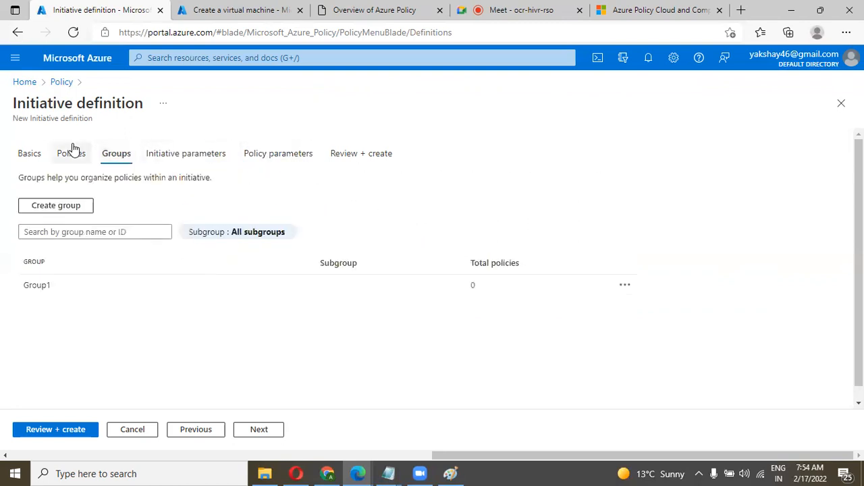
pyautogui.click(197, 160)
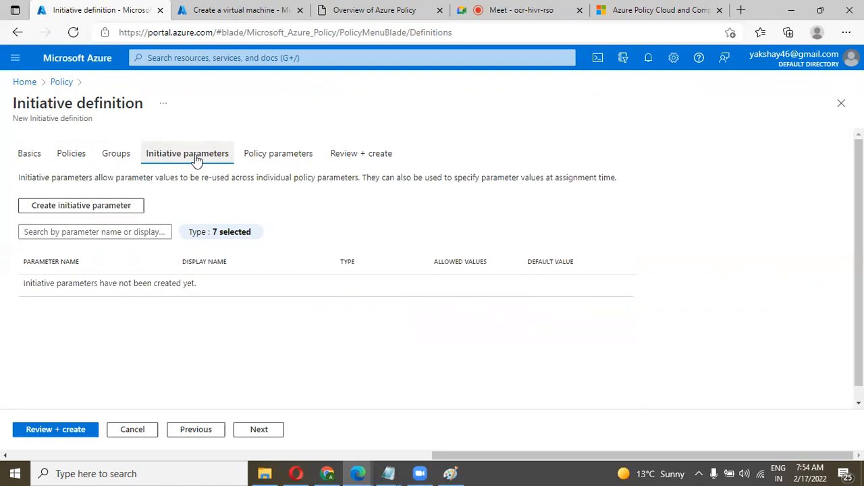
pyautogui.click(116, 157)
pyautogui.click(287, 153)
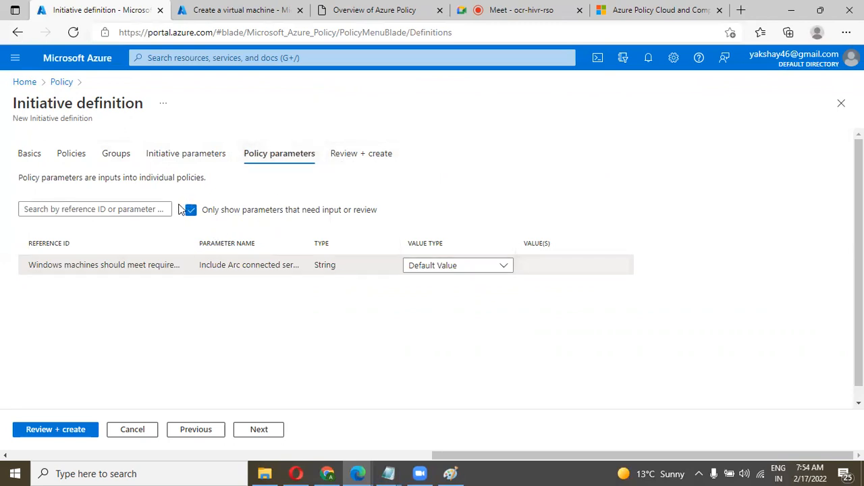
pyautogui.click(209, 156)
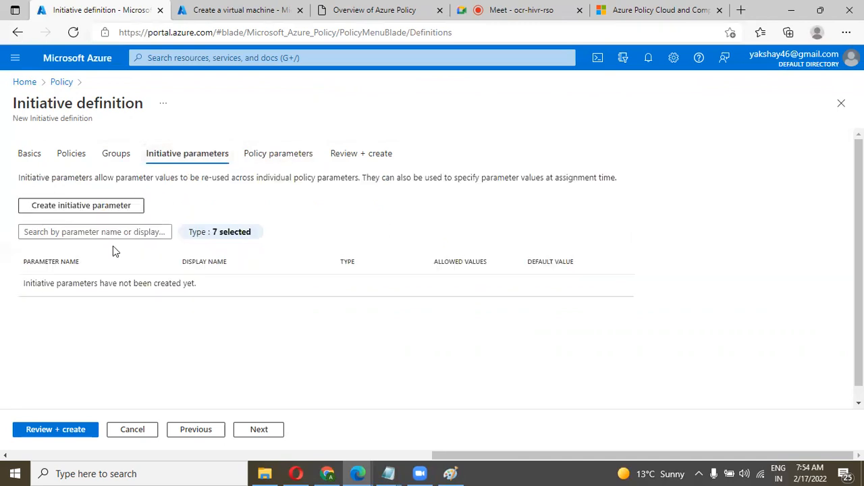
pyautogui.click(103, 211)
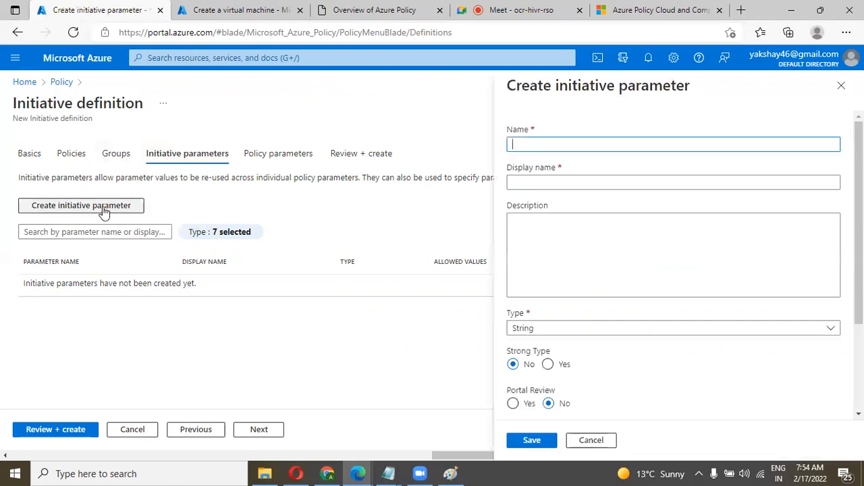
pyautogui.write('p1')
pyautogui.press('Tab')
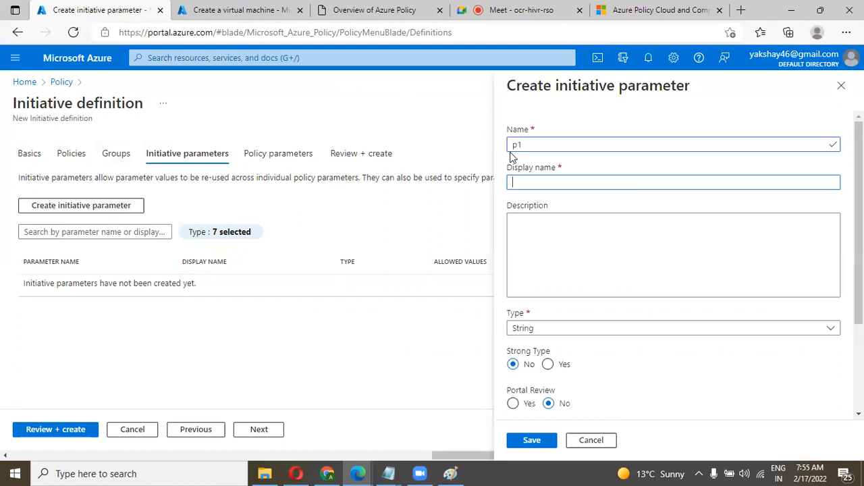
pyautogui.write('P1')
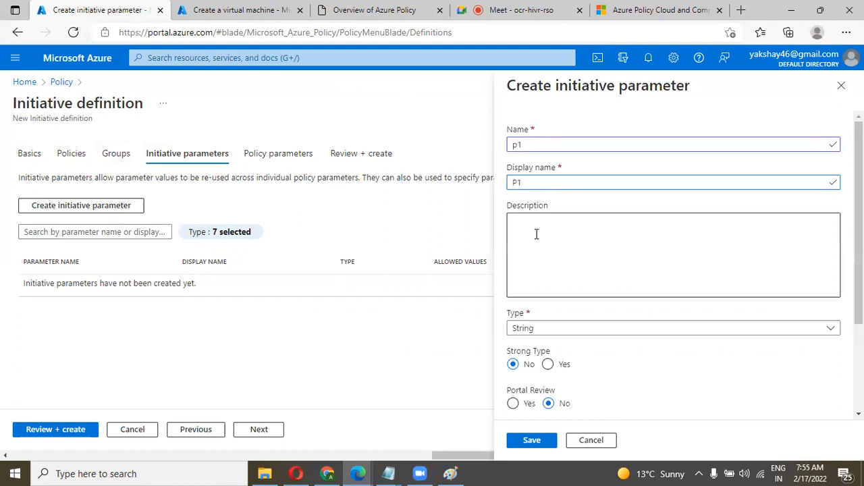
pyautogui.scroll(-1, 543, 243)
pyautogui.click(542, 270)
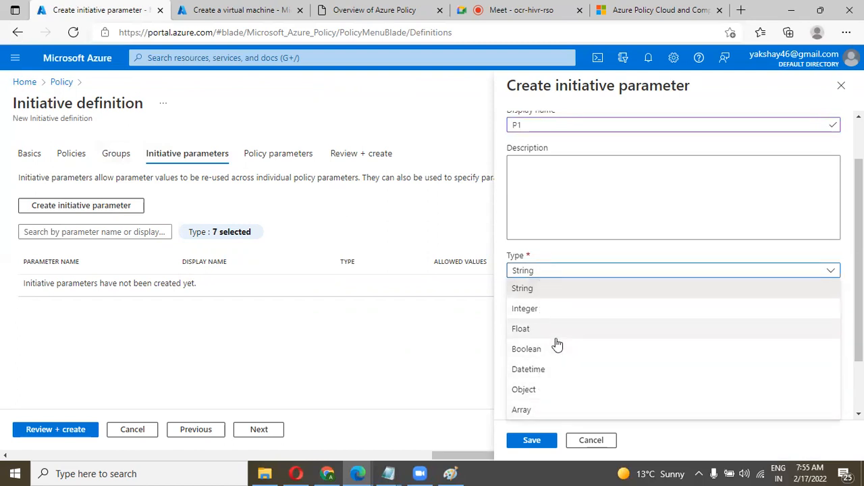
pyautogui.moveTo(859, 236); pyautogui.dragTo(859, 271)
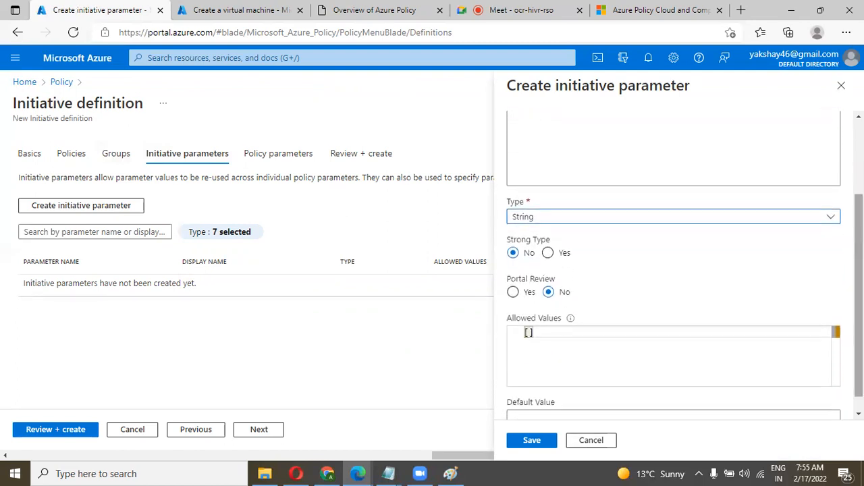
pyautogui.click(756, 218)
pyautogui.click(755, 202)
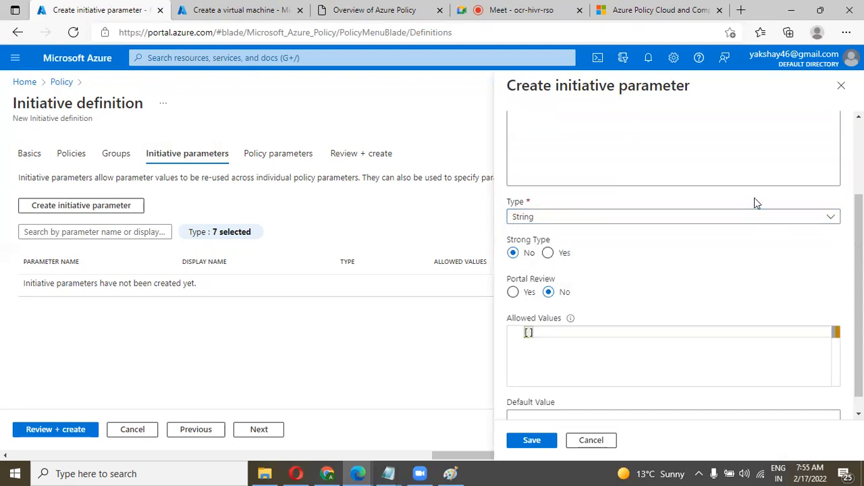
pyautogui.scroll(-1, 784, 264)
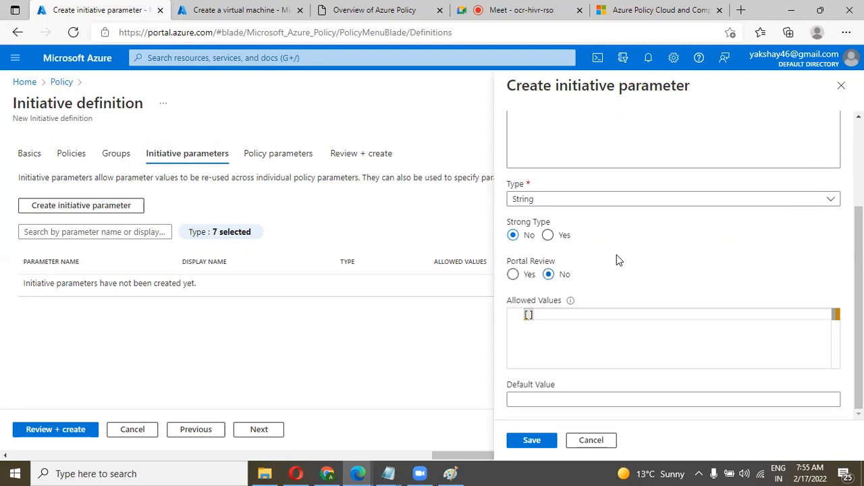
pyautogui.scroll(3, 616, 261)
pyautogui.scroll(-1, 617, 260)
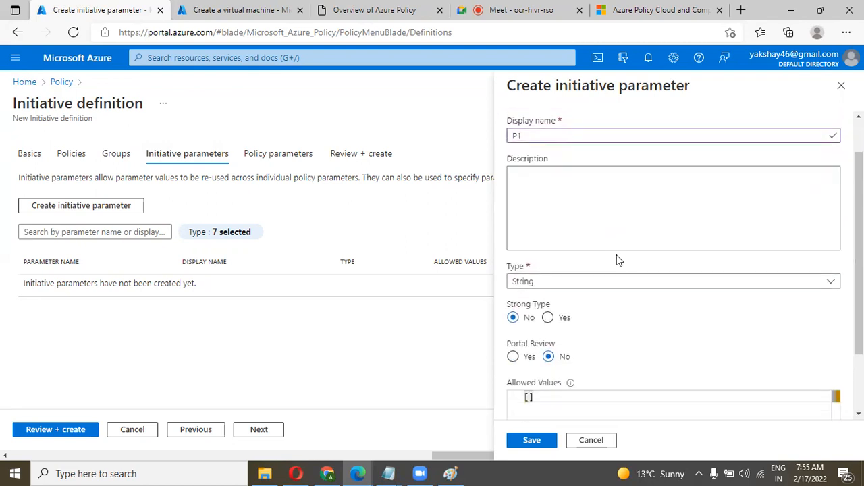
pyautogui.scroll(-1, 617, 261)
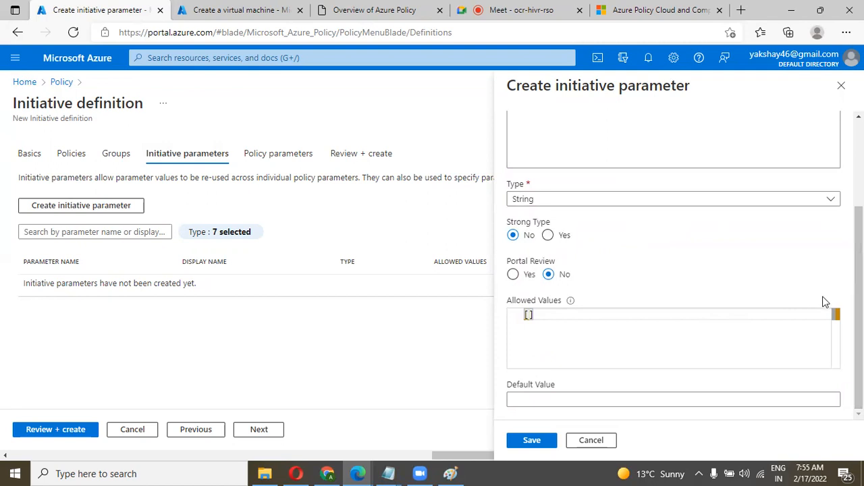
pyautogui.moveTo(859, 304); pyautogui.dragTo(859, 297)
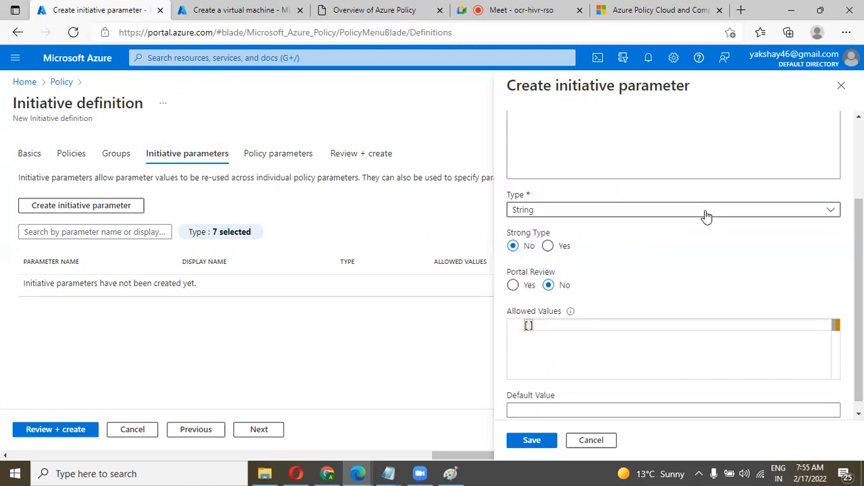
pyautogui.scroll(-1, 675, 284)
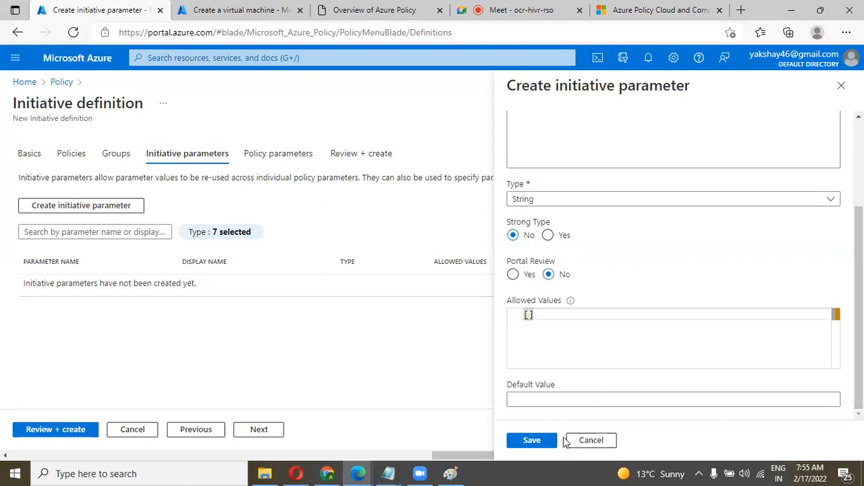
pyautogui.click(590, 440)
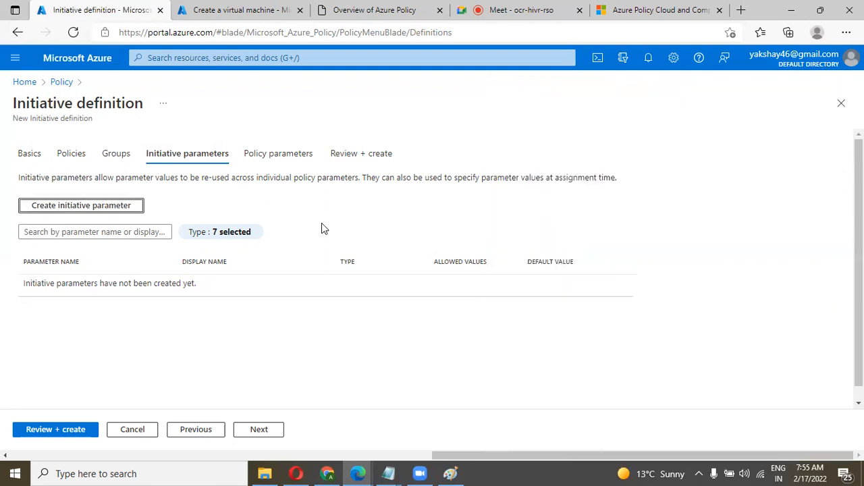
# Step: Give the Windows machines policy's Arc connected servers parameter a set value of true
pyautogui.click(281, 160)
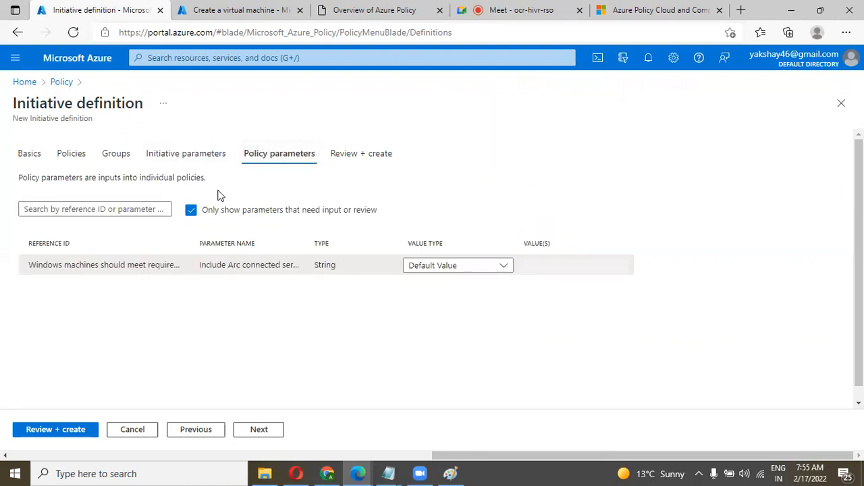
pyautogui.click(479, 270)
pyautogui.click(455, 303)
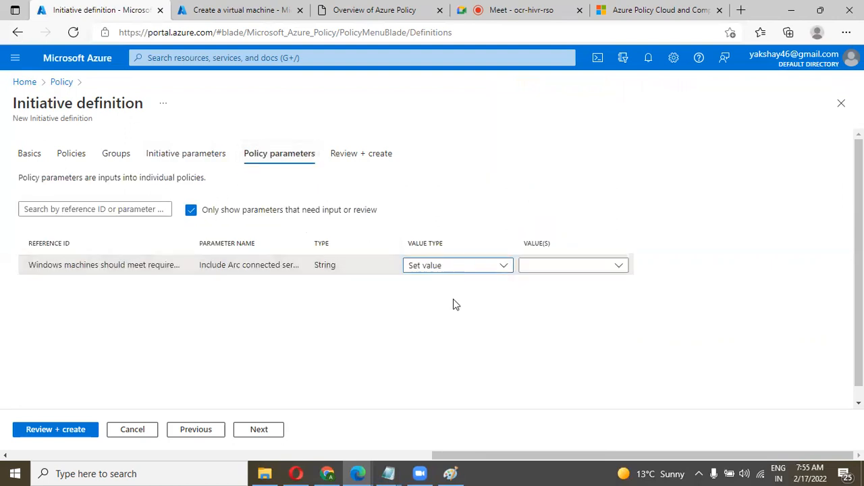
pyautogui.click(553, 265)
pyautogui.click(532, 308)
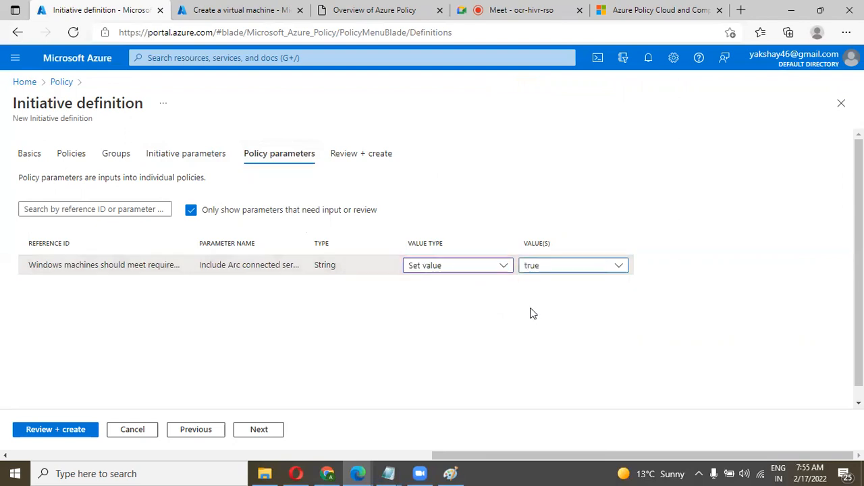
# Step: Try Use Initiative Parameter as the Arc connected servers parameter's value type, check its selectable values, and return to Set value
pyautogui.click(493, 271)
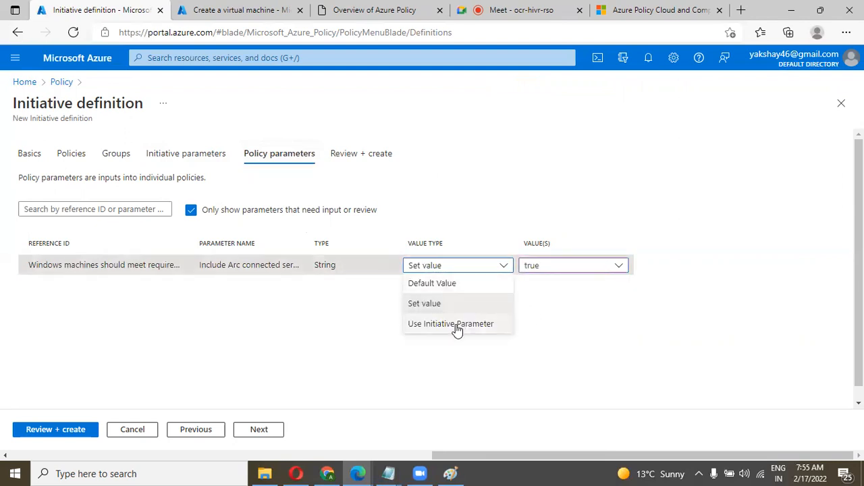
pyautogui.click(456, 328)
pyautogui.click(554, 267)
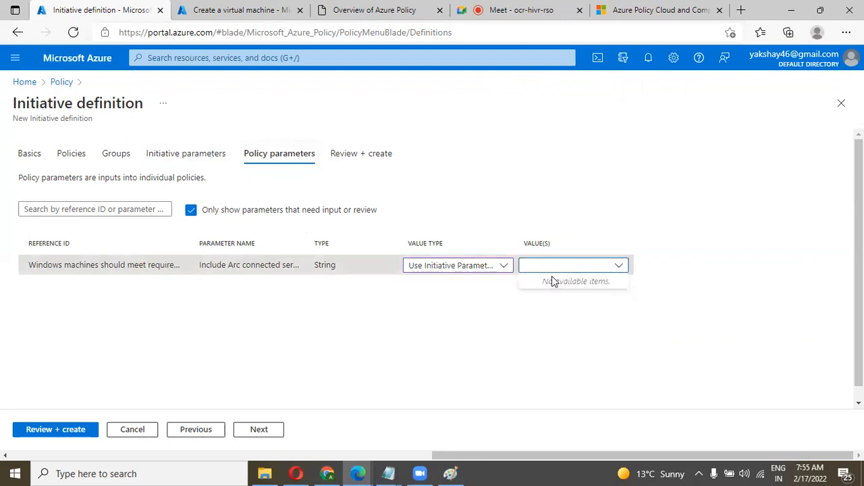
pyautogui.click(486, 266)
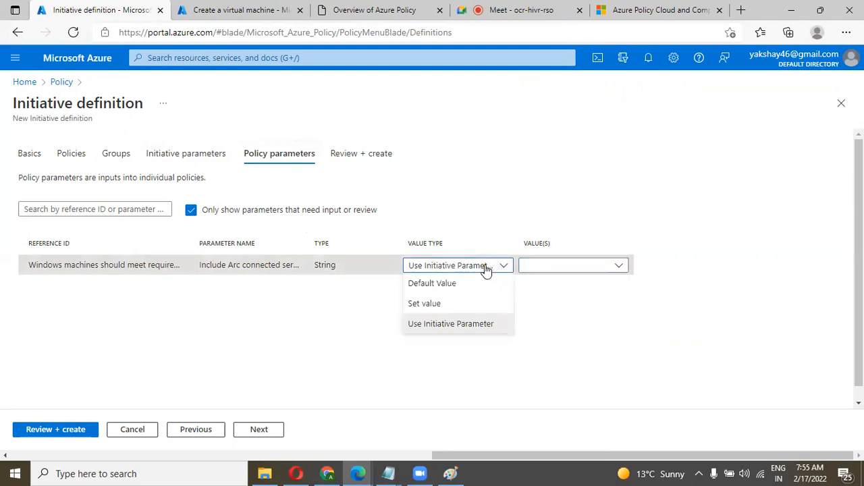
pyautogui.click(447, 301)
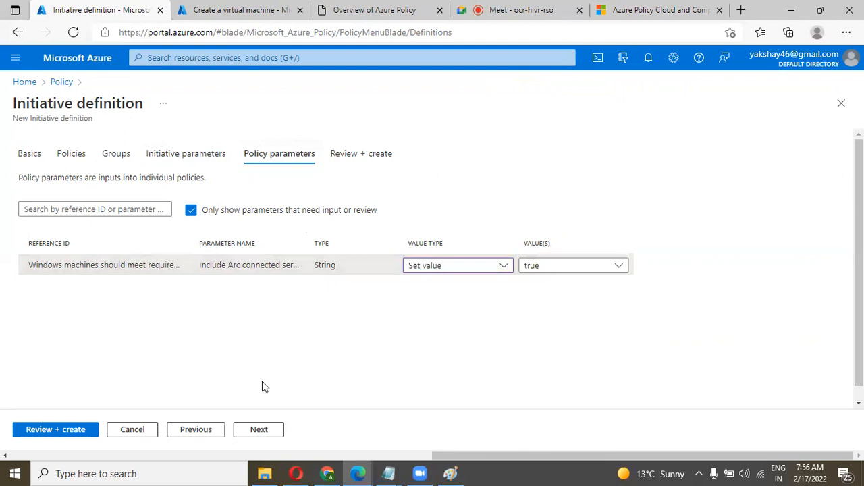
# Step: Review the summary of the anotherpolicy2 initiative and discard the unsaved definition
pyautogui.click(234, 430)
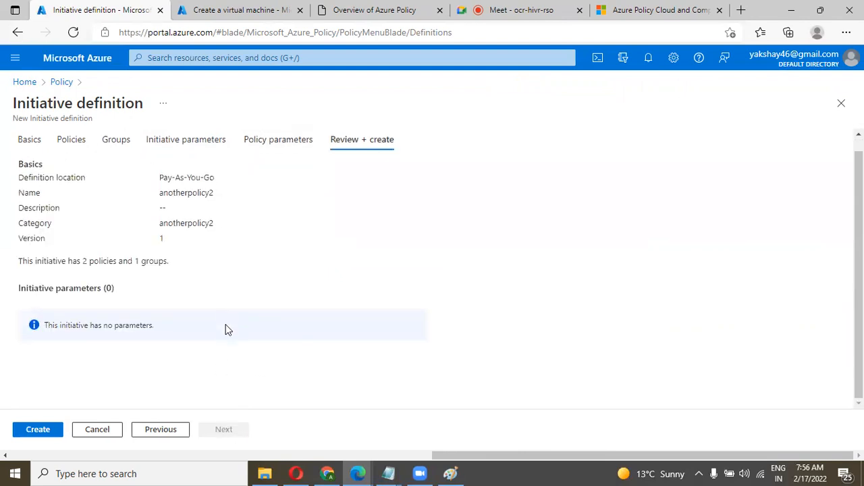
pyautogui.scroll(-1, 237, 276)
pyautogui.moveTo(165, 330); pyautogui.dragTo(23, 333)
pyautogui.click(55, 346)
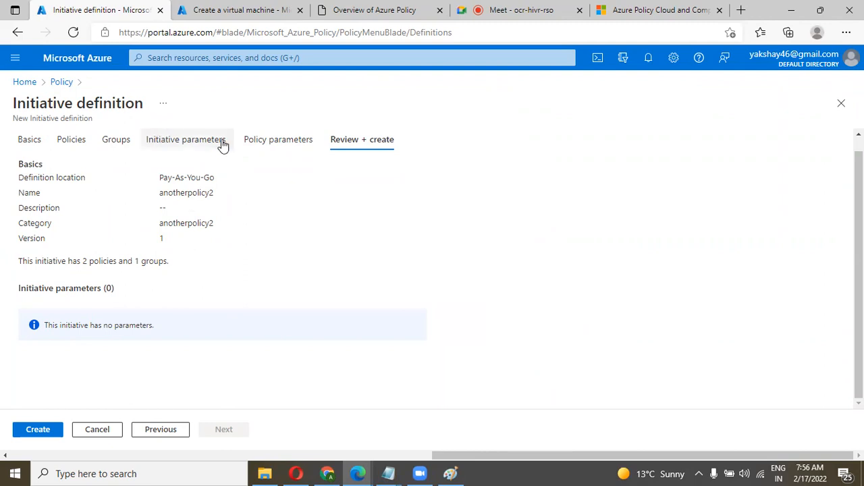
pyautogui.click(114, 432)
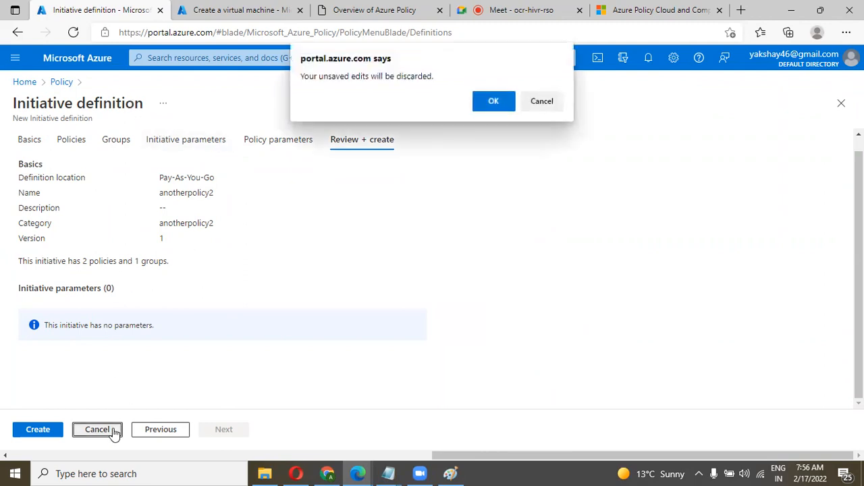
pyautogui.click(482, 105)
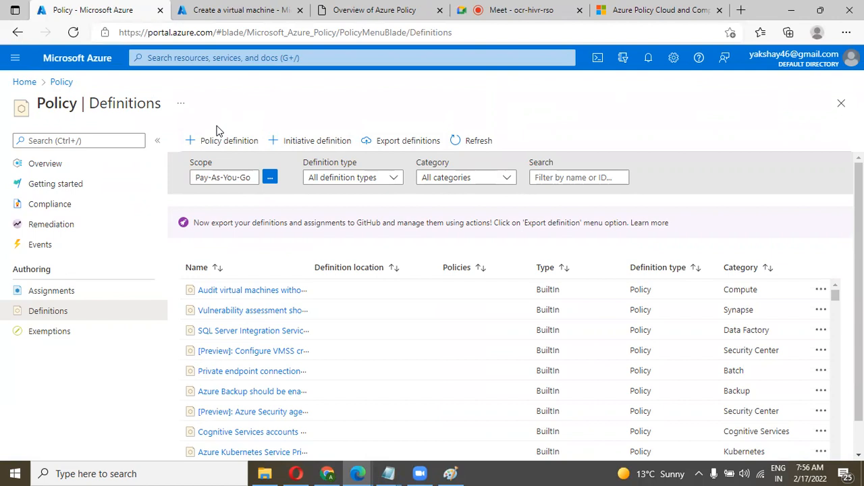
# Step: Check the portal notifications and open the Policy overview
pyautogui.click(649, 58)
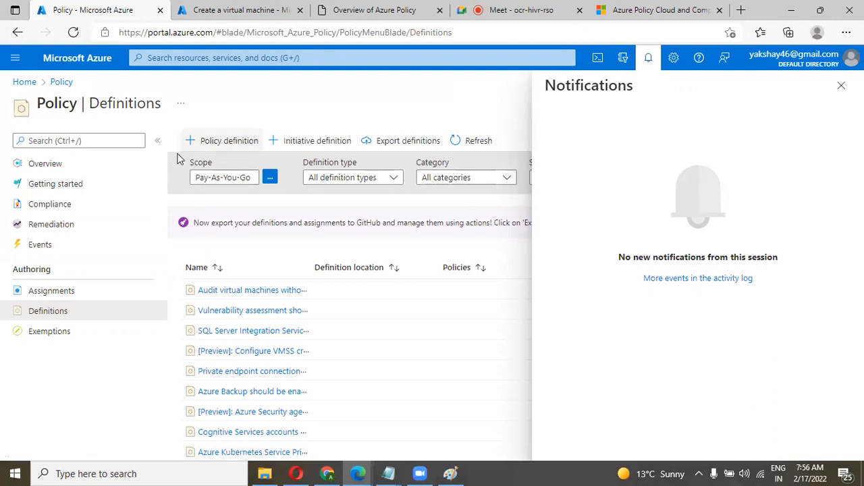
pyautogui.click(107, 171)
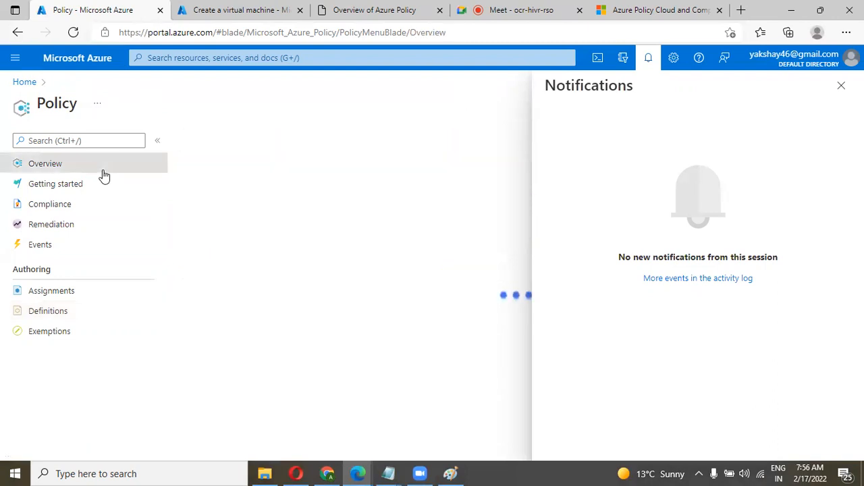
pyautogui.click(842, 85)
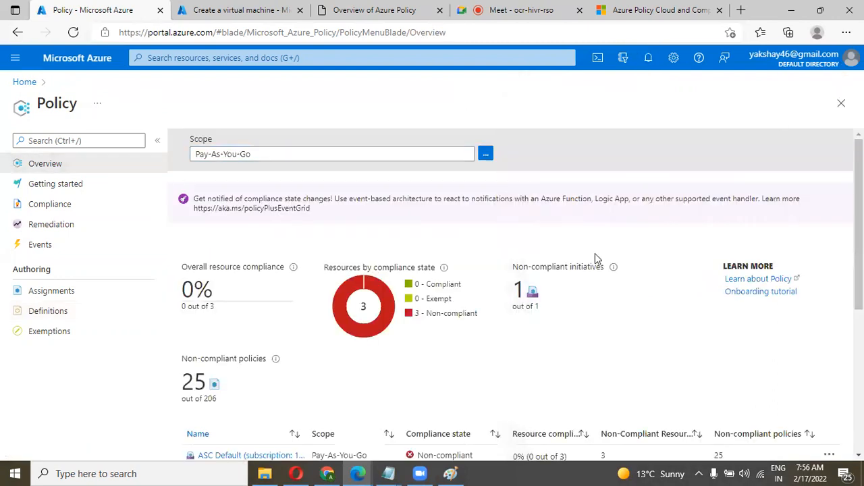
# Step: Check the compliance state of the allowed virtual machine size assignment in the Policy overview
pyautogui.scroll(-2, 595, 254)
pyautogui.moveTo(463, 365); pyautogui.dragTo(414, 372)
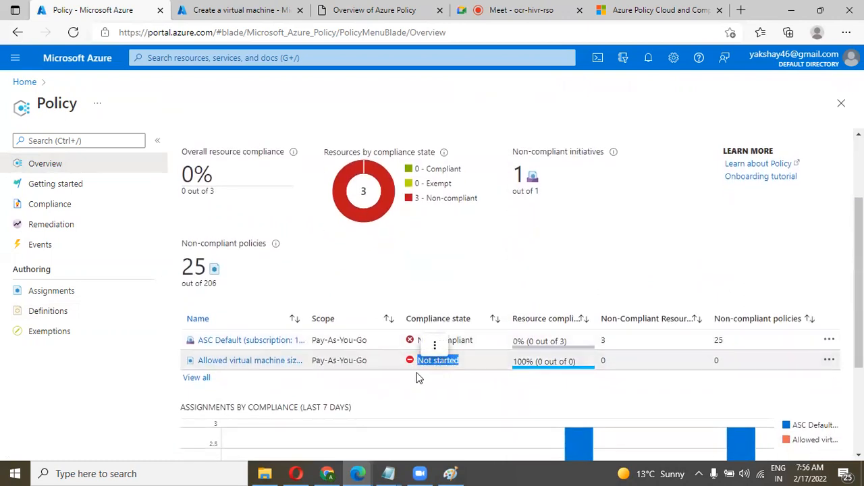
pyautogui.click(435, 345)
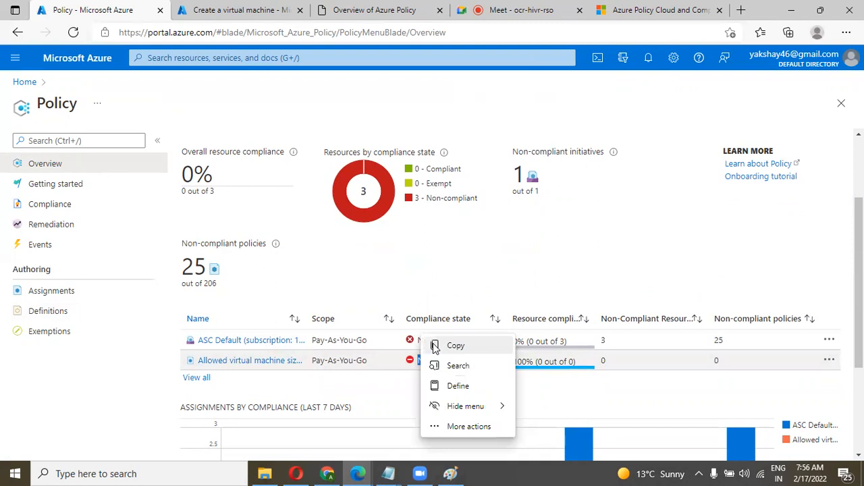
pyautogui.click(382, 386)
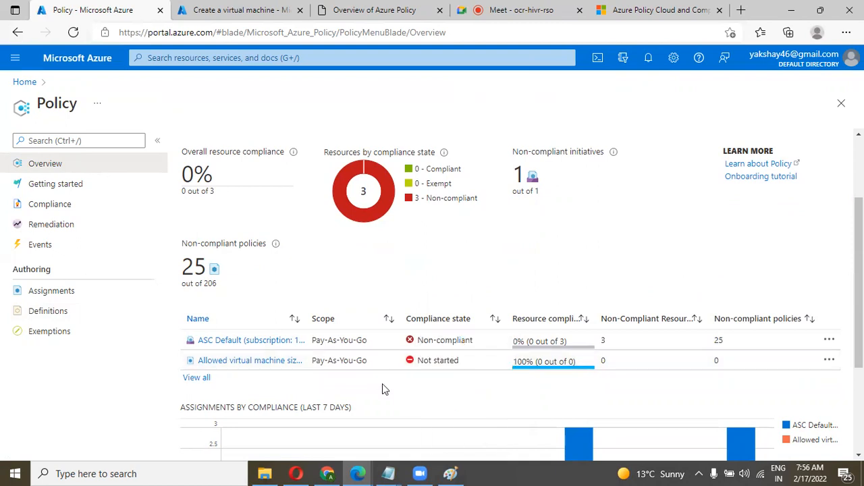
# Step: View the full compliance list of policy assignments and check the portal notifications again
pyautogui.click(198, 380)
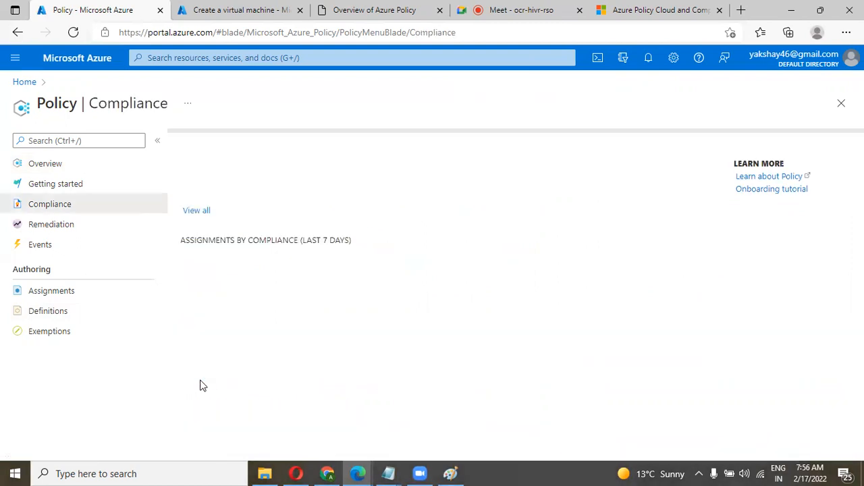
pyautogui.scroll(-1, 341, 343)
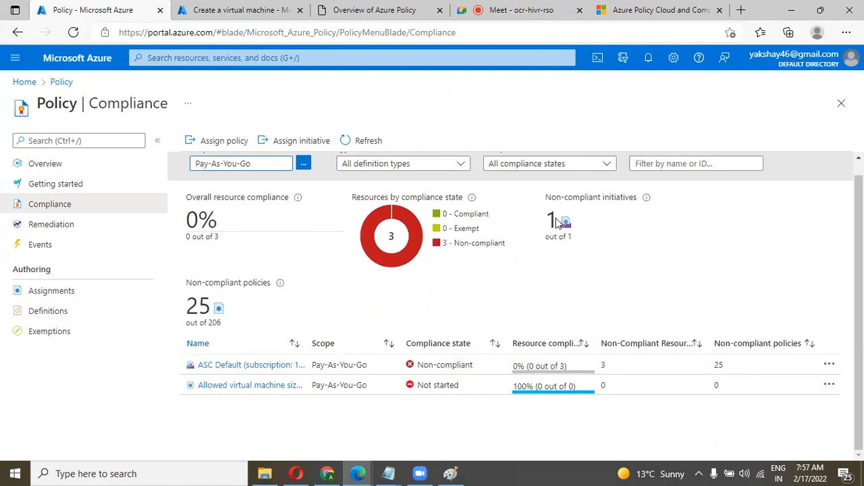
pyautogui.scroll(1, 495, 286)
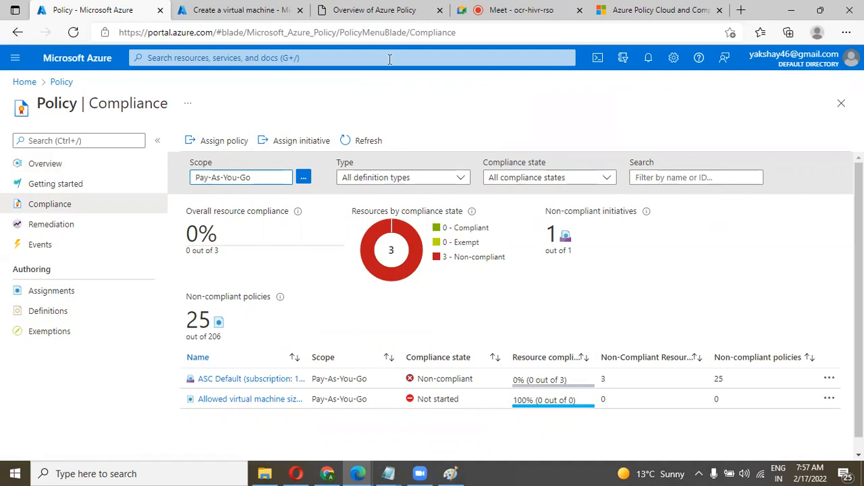
pyautogui.click(649, 60)
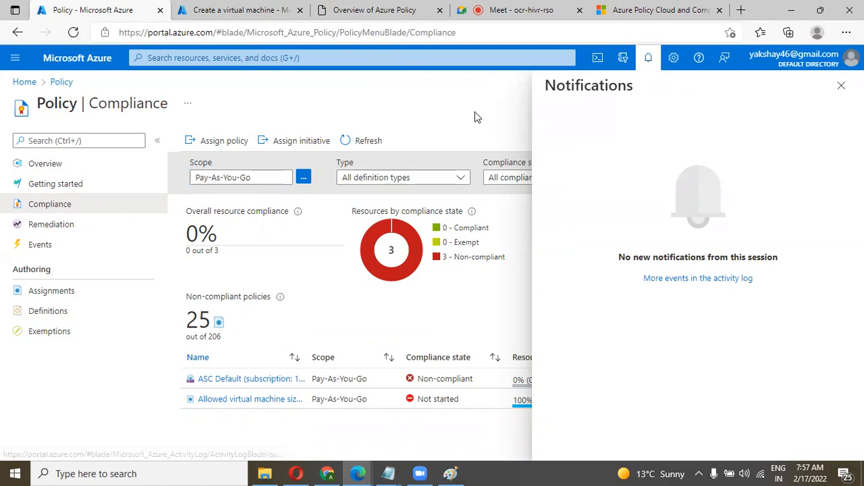
pyautogui.click(842, 88)
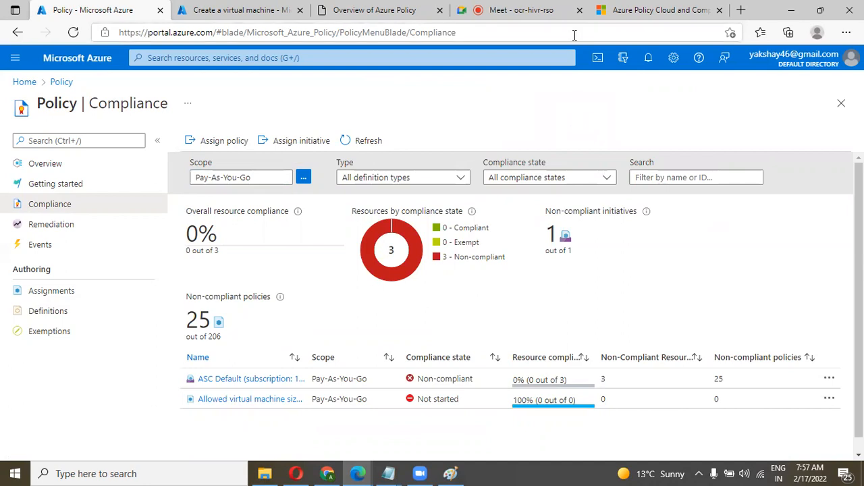
# Step: Check the compliance state of the allowed virtual machine size assignment and widen the Name column to read its full name
pyautogui.hotkey('alt', 'Tab')
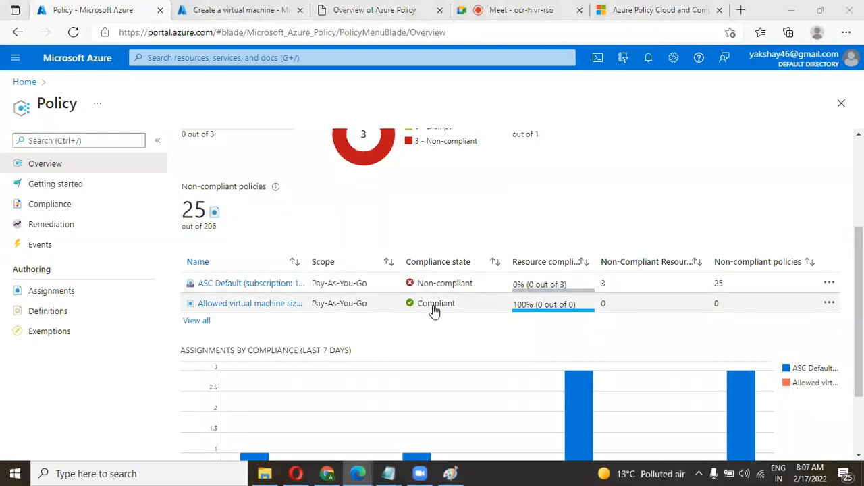
pyautogui.moveTo(456, 312); pyautogui.dragTo(419, 311)
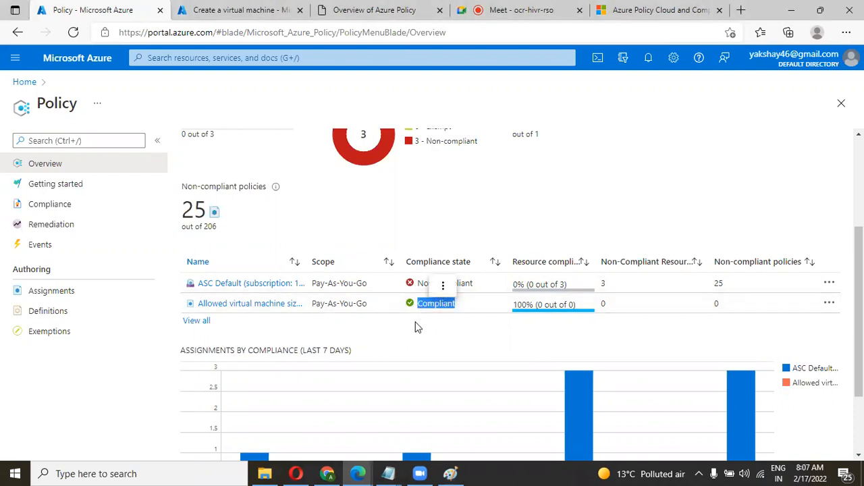
pyautogui.click(416, 329)
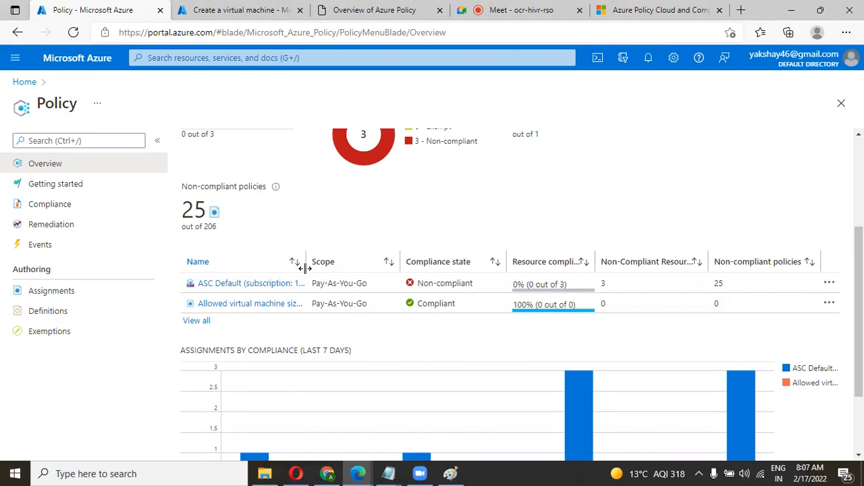
pyautogui.moveTo(306, 262); pyautogui.dragTo(369, 262)
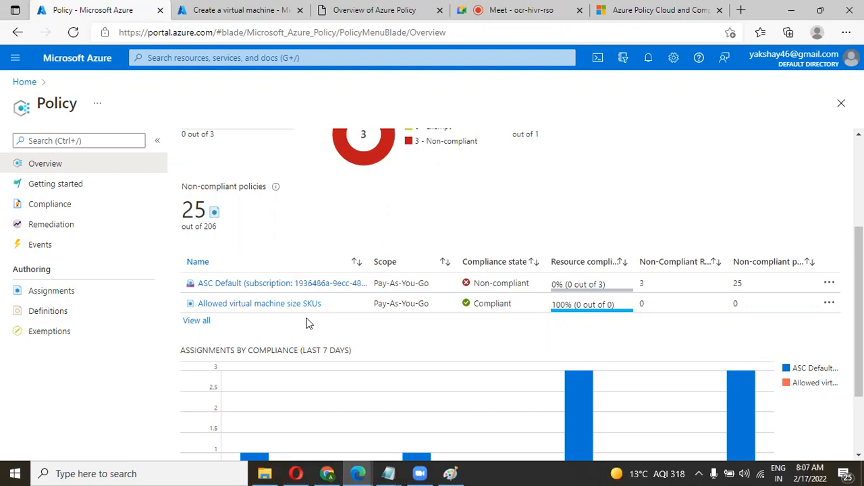
# Step: Start creating a Windows Server 2019 Datacenter virtual machine from the portal home and assign it to the Cloud_Team resource group
pyautogui.click(21, 83)
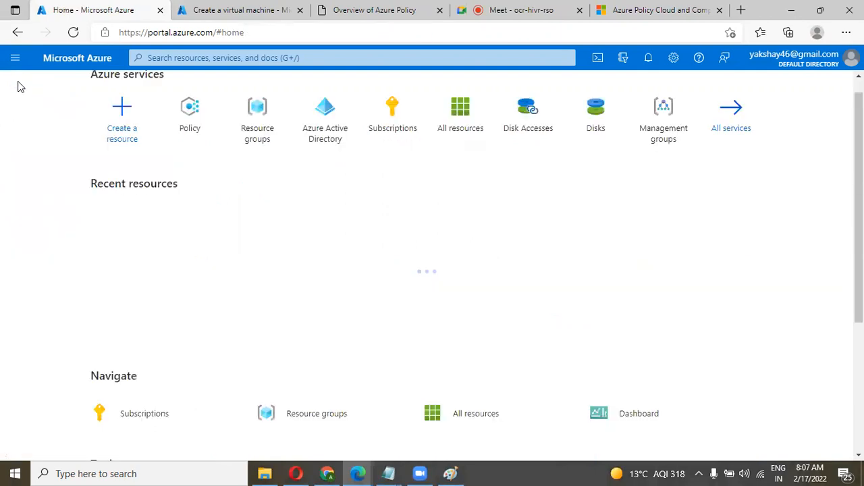
pyautogui.click(135, 122)
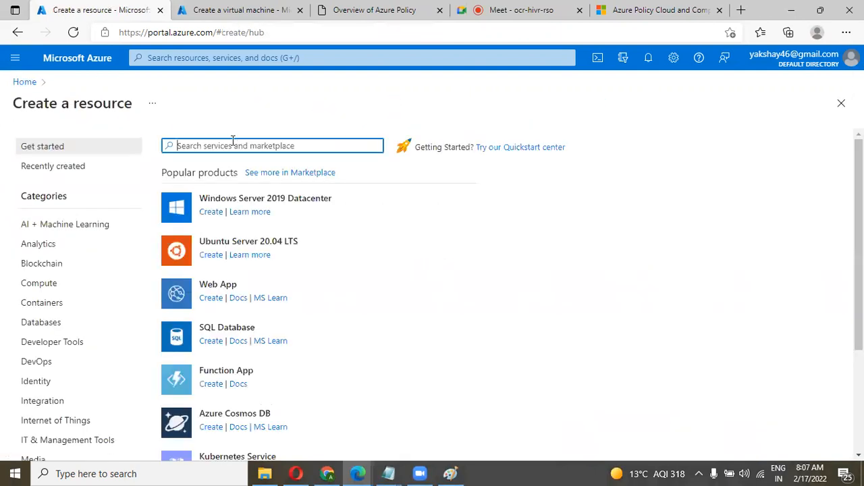
pyautogui.click(230, 199)
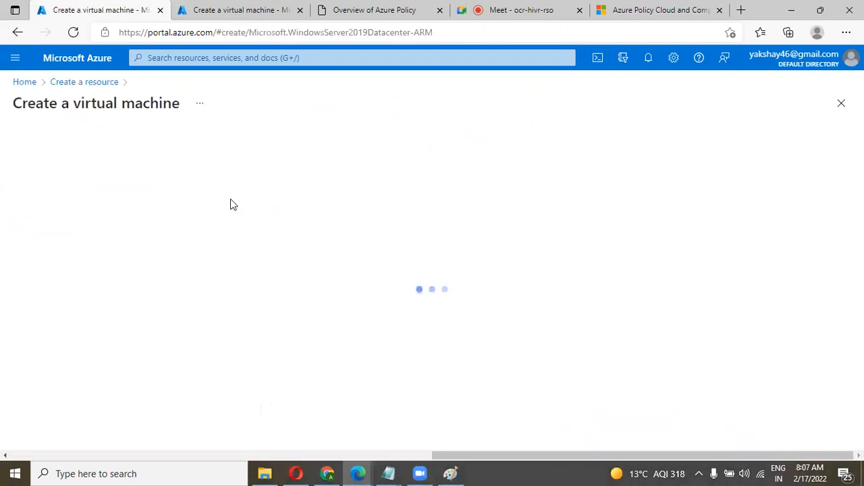
pyautogui.scroll(-1, 330, 275)
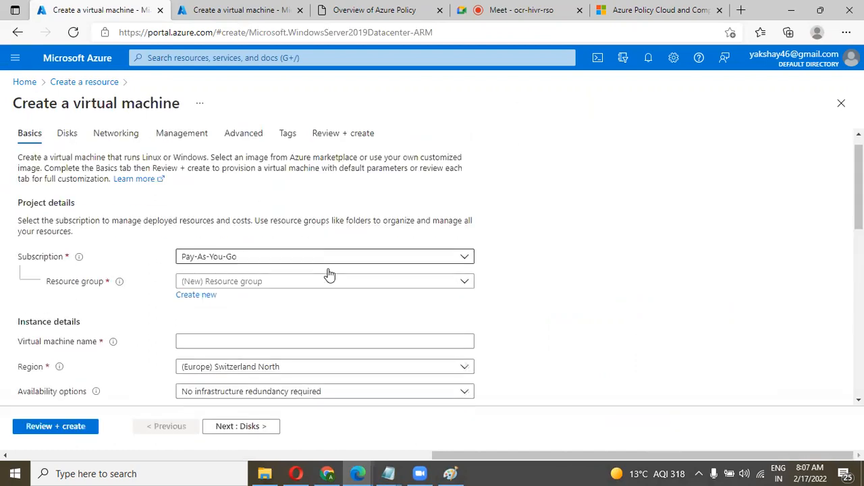
pyautogui.scroll(-2, 330, 275)
pyautogui.click(337, 252)
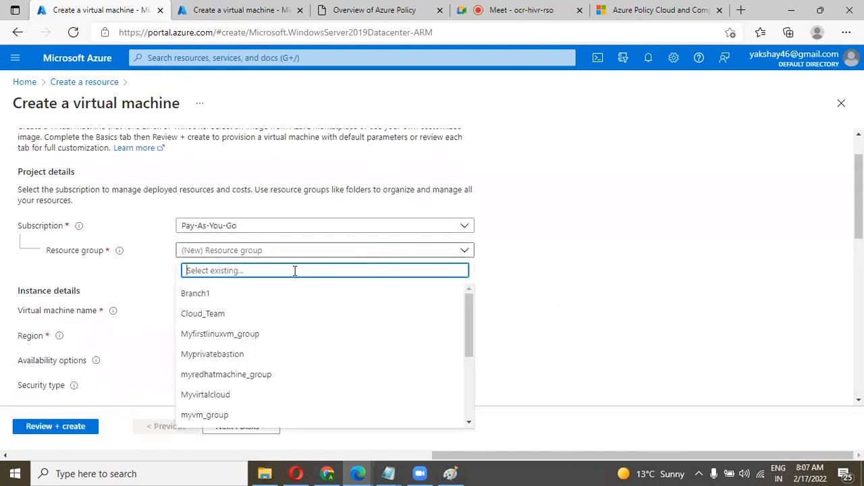
pyautogui.click(243, 313)
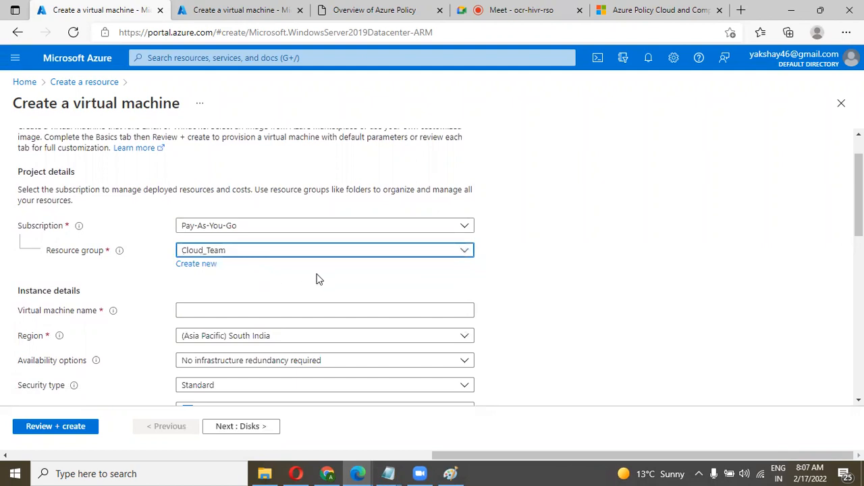
# Step: Bring up the Notepad note with the resource group names, read it and return to the virtual machine form
pyautogui.click(389, 472)
pyautogui.click(418, 412)
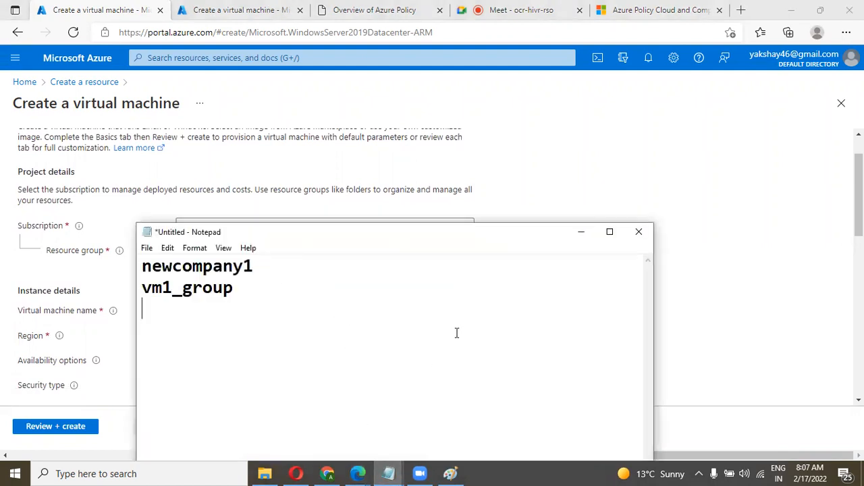
pyautogui.moveTo(457, 238); pyautogui.dragTo(524, 222)
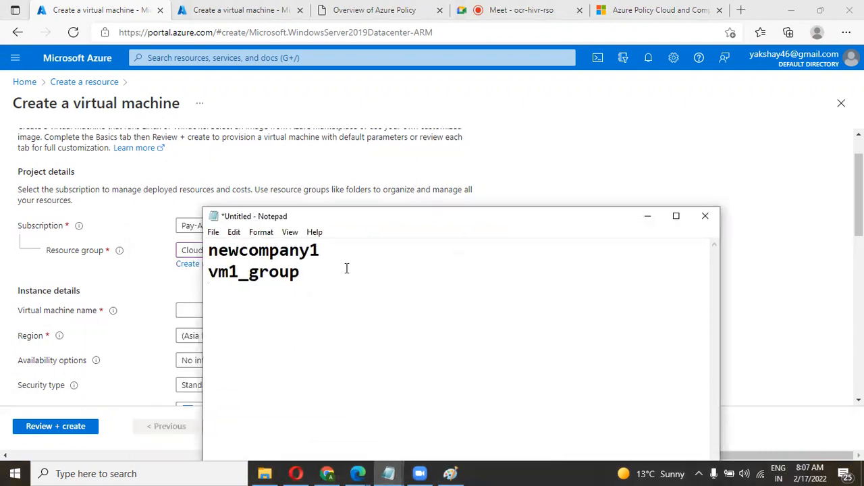
pyautogui.click(648, 216)
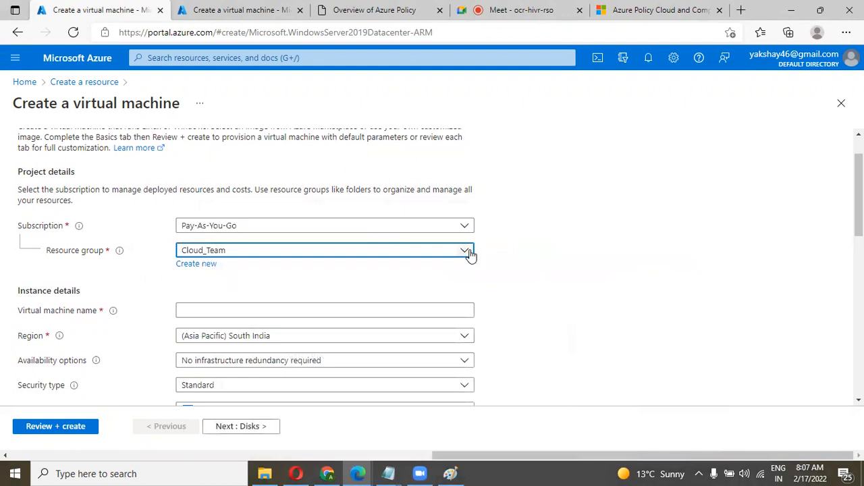
# Step: Name the virtual machine azuremachine
pyautogui.scroll(-2, 469, 252)
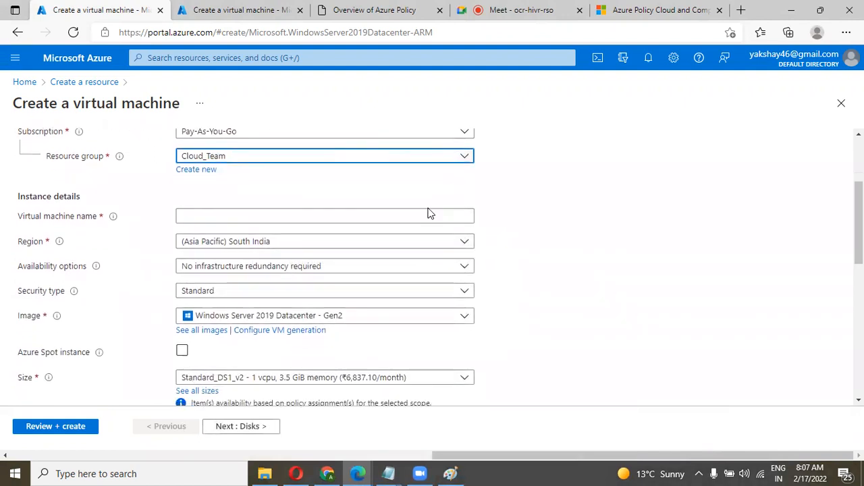
pyautogui.scroll(1, 502, 222)
pyautogui.scroll(-2, 503, 223)
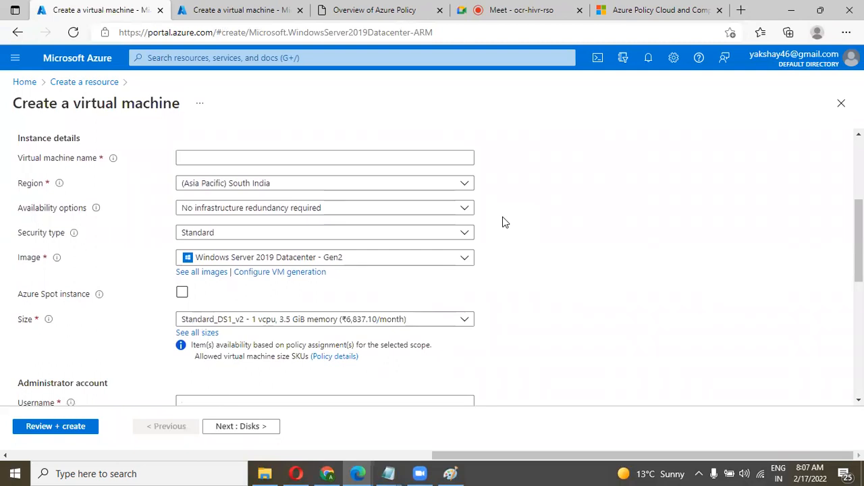
pyautogui.scroll(1, 502, 222)
pyautogui.click(403, 215)
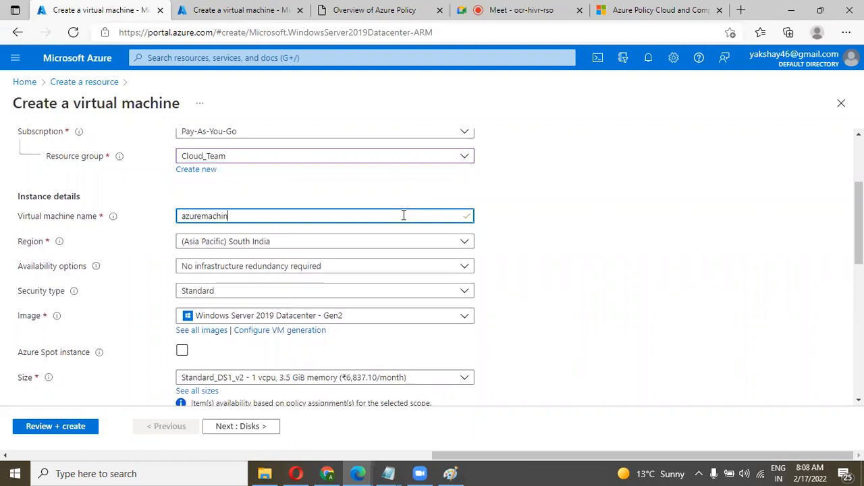
# Step: Examine which virtual machine sizes are selectable for the Cloud_Team resource group
pyautogui.scroll(-2, 374, 245)
pyautogui.click(365, 277)
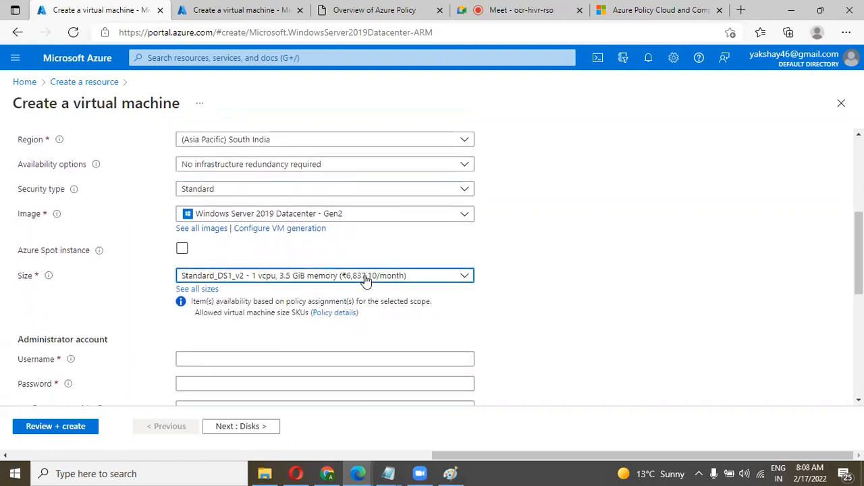
pyautogui.click(511, 274)
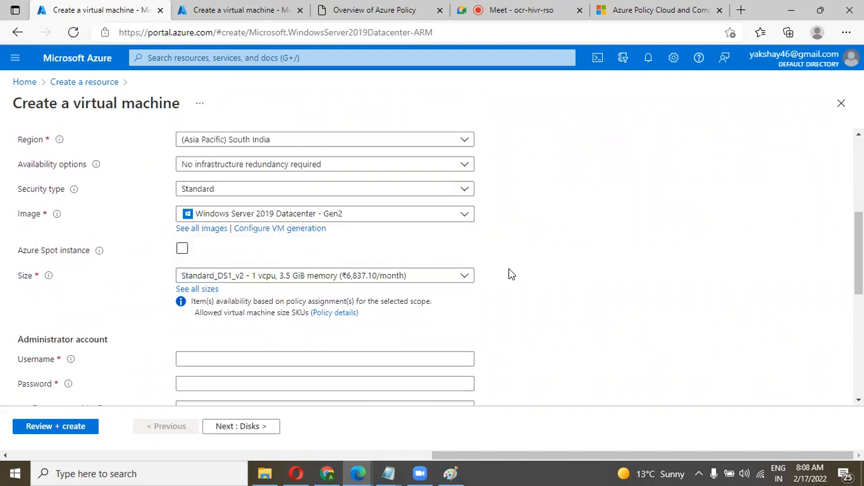
pyautogui.click(385, 277)
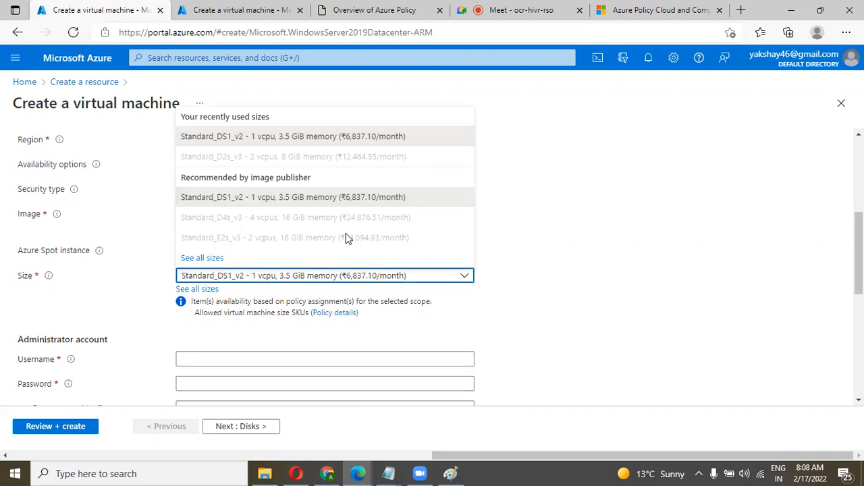
pyautogui.click(502, 254)
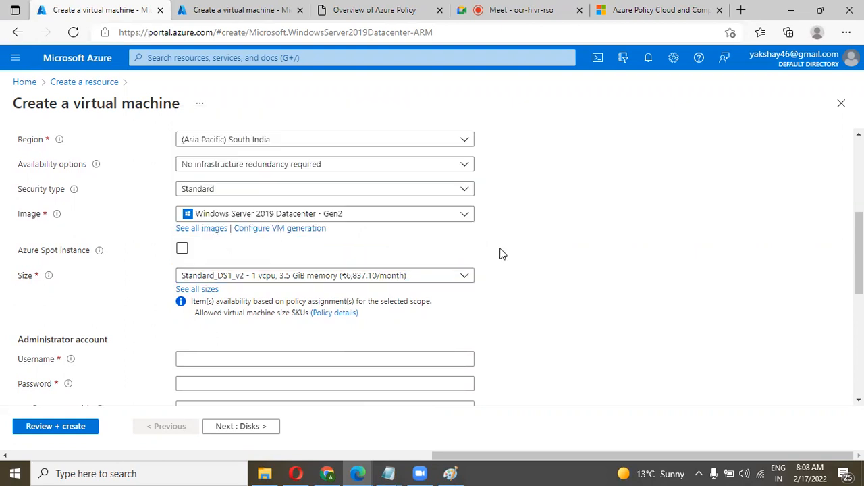
pyautogui.click(400, 277)
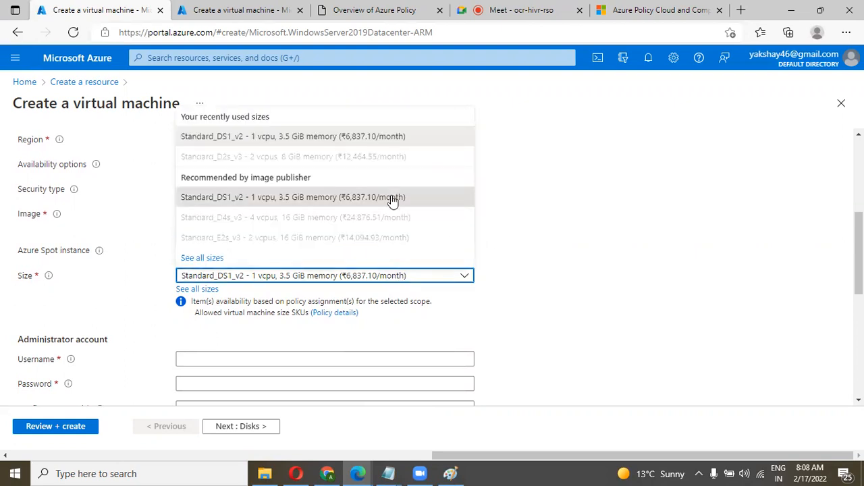
pyautogui.click(525, 208)
# Step: Switch the resource group to Branch1 and examine which virtual machine sizes are selectable there
pyautogui.scroll(3, 526, 207)
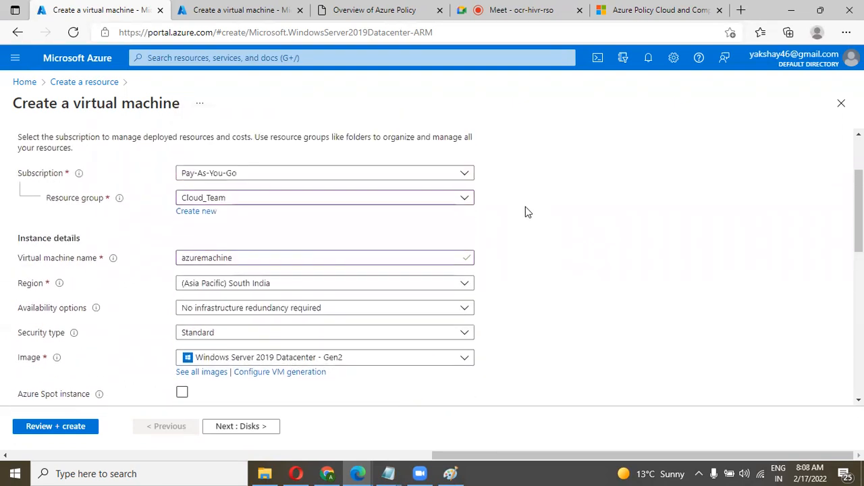
pyautogui.click(454, 206)
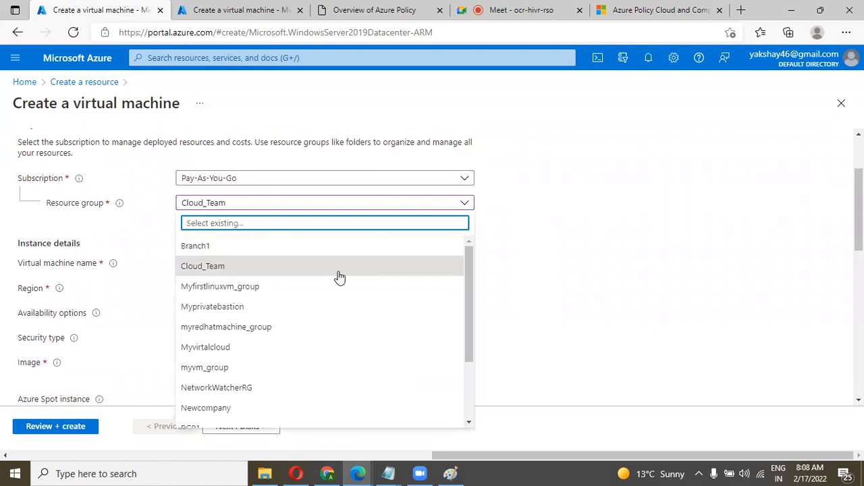
pyautogui.click(342, 250)
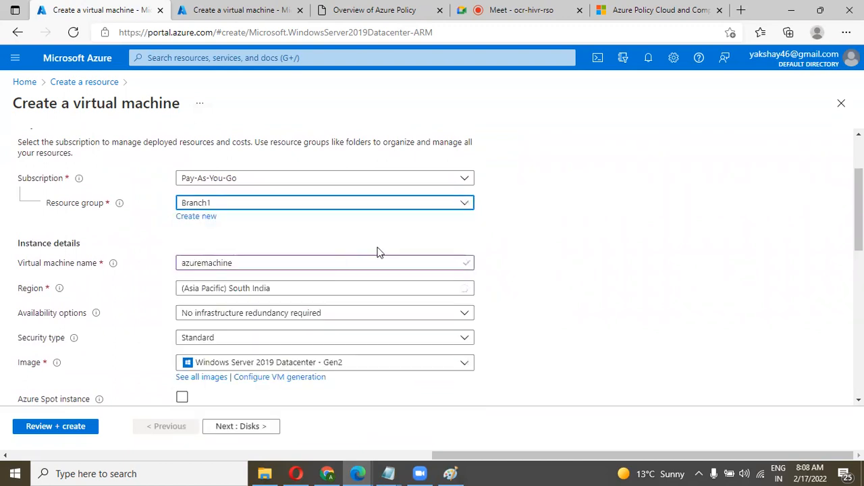
pyautogui.scroll(-1, 449, 265)
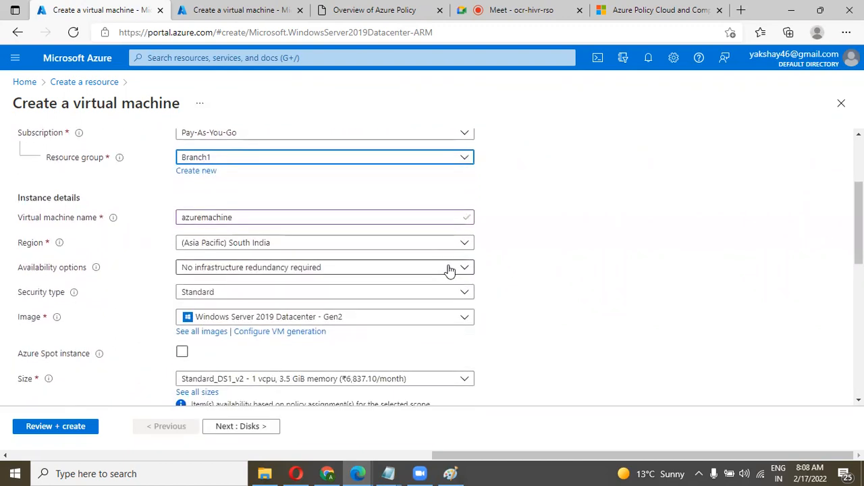
pyautogui.scroll(-1, 450, 270)
pyautogui.click(417, 339)
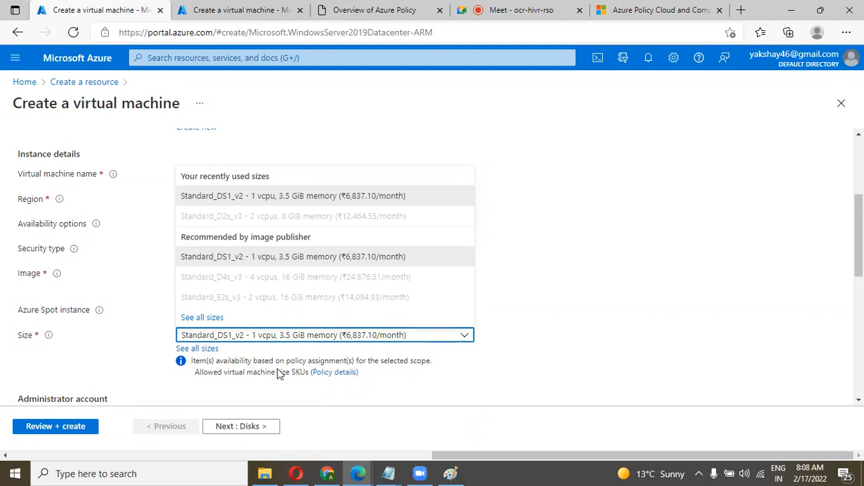
pyautogui.click(563, 301)
# Step: Look up the newcompany1 entry in the Notepad note and return to the virtual machine form
pyautogui.scroll(1, 563, 301)
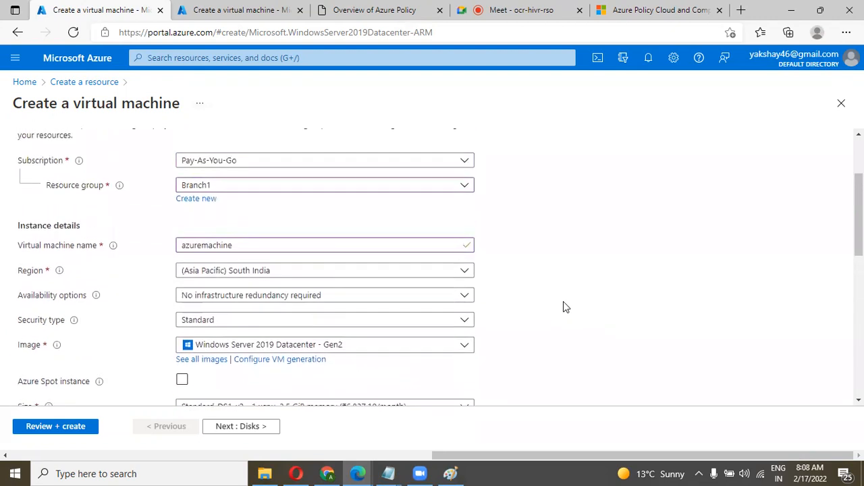
pyautogui.scroll(1, 563, 302)
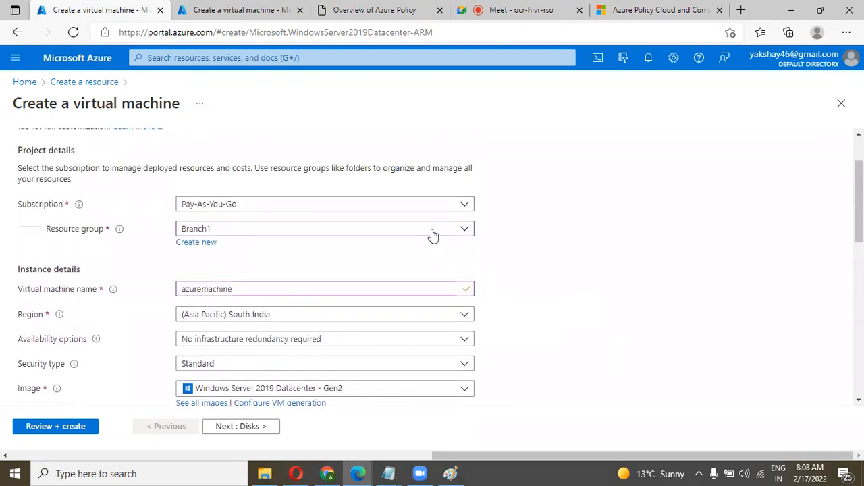
pyautogui.moveTo(394, 473)
pyautogui.click(432, 440)
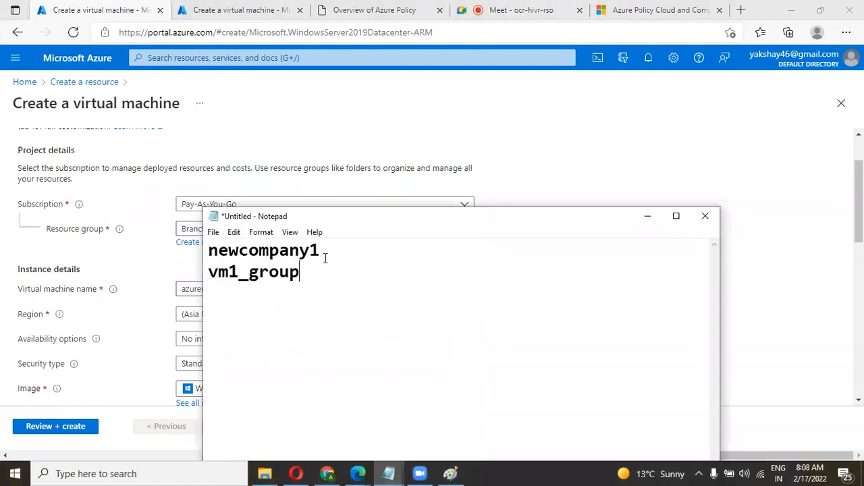
pyautogui.moveTo(325, 248); pyautogui.dragTo(217, 251)
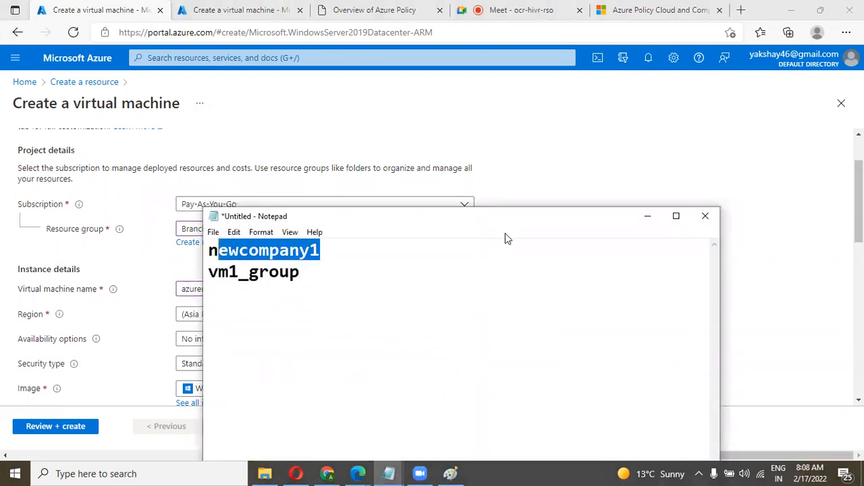
pyautogui.click(647, 217)
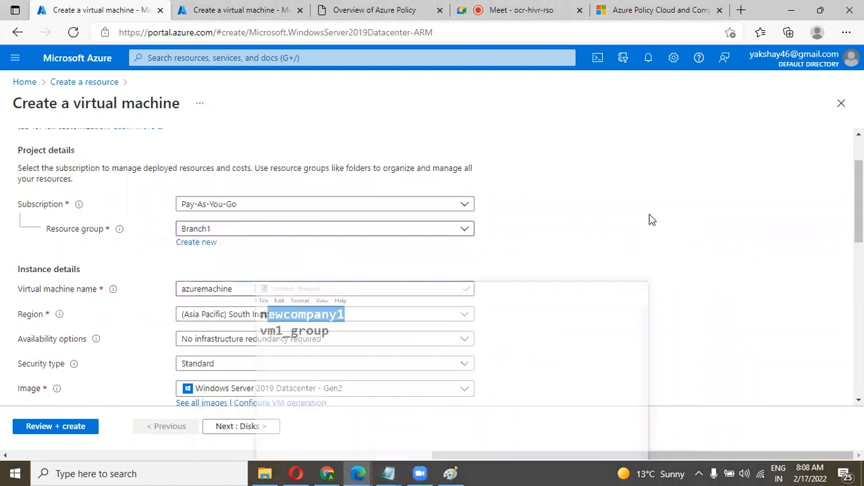
# Step: Set the virtual machine's resource group to Newcompany
pyautogui.click(441, 231)
pyautogui.scroll(-2, 366, 367)
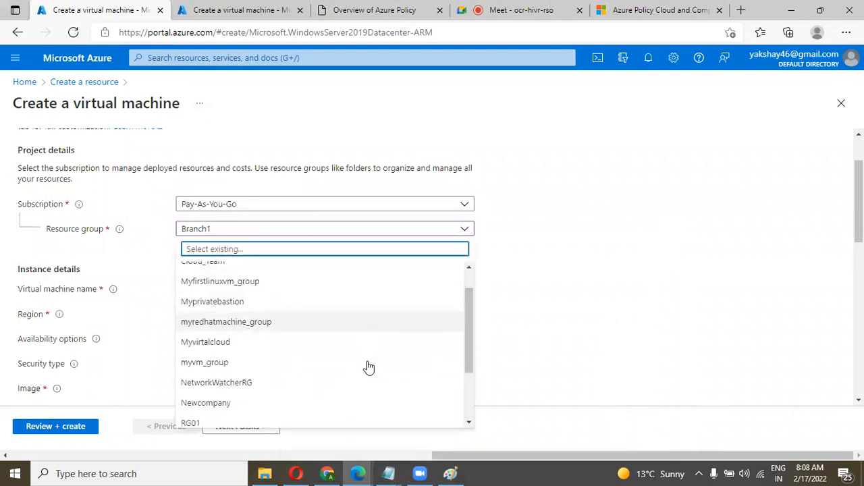
pyautogui.scroll(-2, 320, 390)
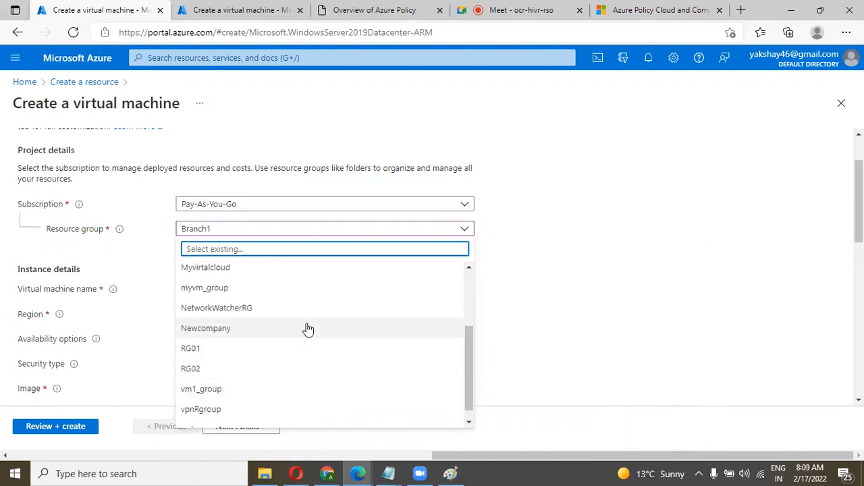
pyautogui.scroll(-1, 308, 329)
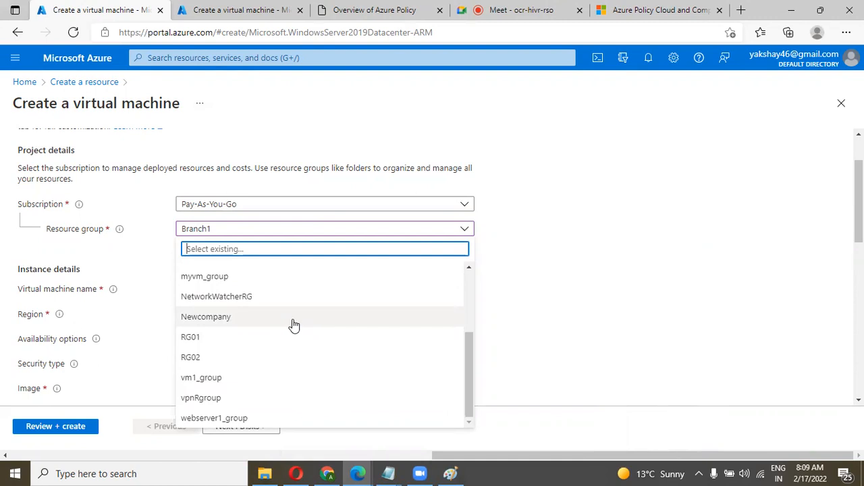
pyautogui.click(293, 322)
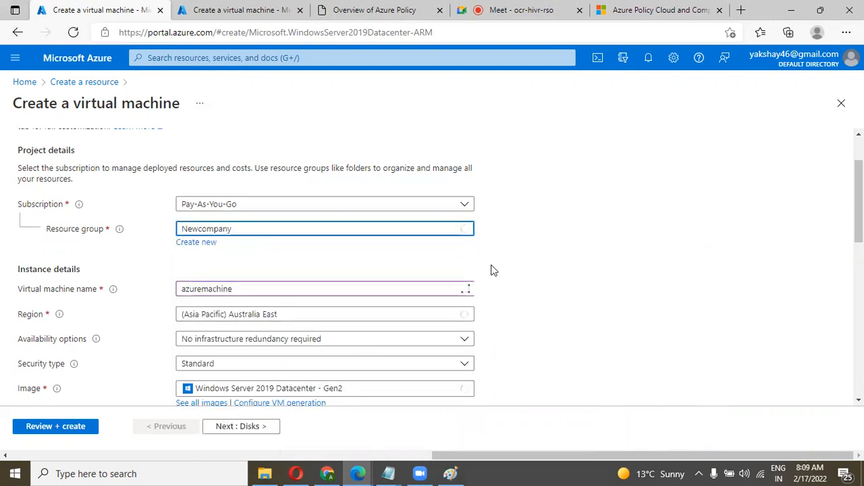
# Step: Examine which virtual machine sizes are selectable for the Newcompany resource group
pyautogui.scroll(-2, 496, 258)
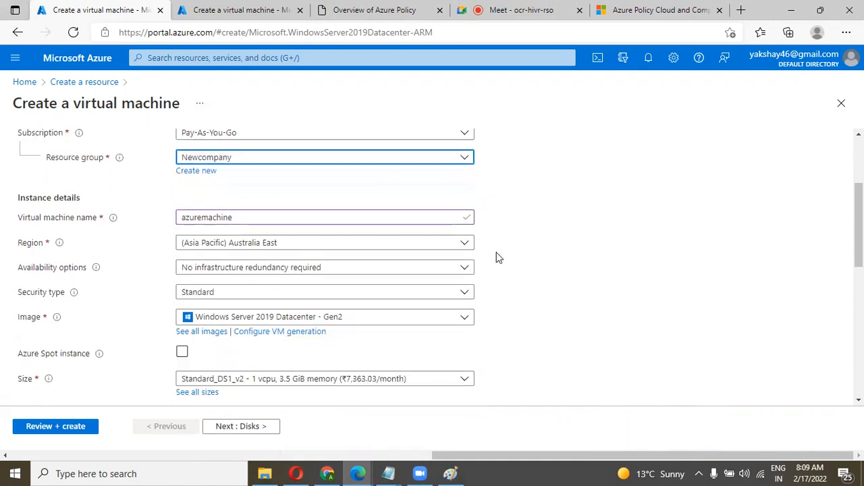
pyautogui.click(439, 327)
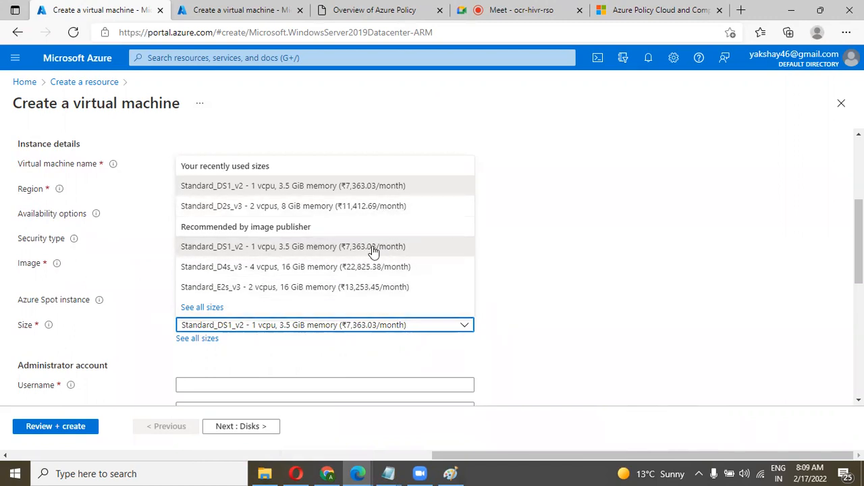
pyautogui.click(548, 263)
pyautogui.scroll(1, 547, 262)
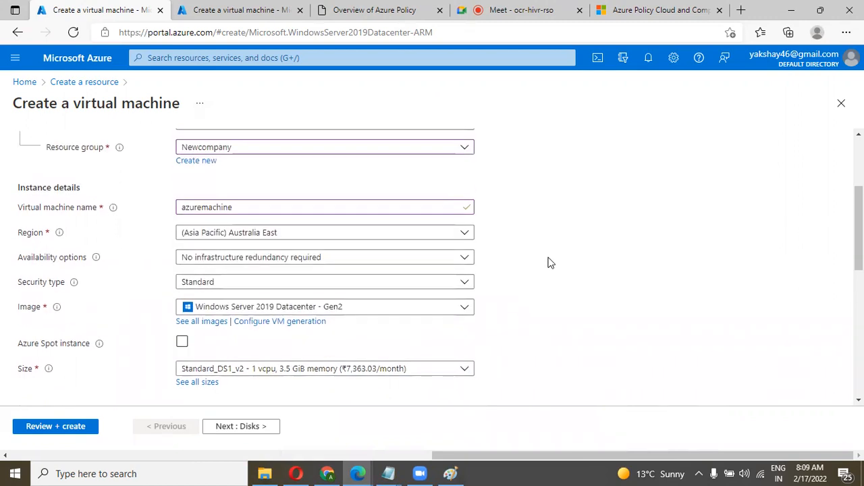
# Step: Switch the resource group to vm1_group and examine which virtual machine sizes are selectable there
pyautogui.scroll(1, 446, 224)
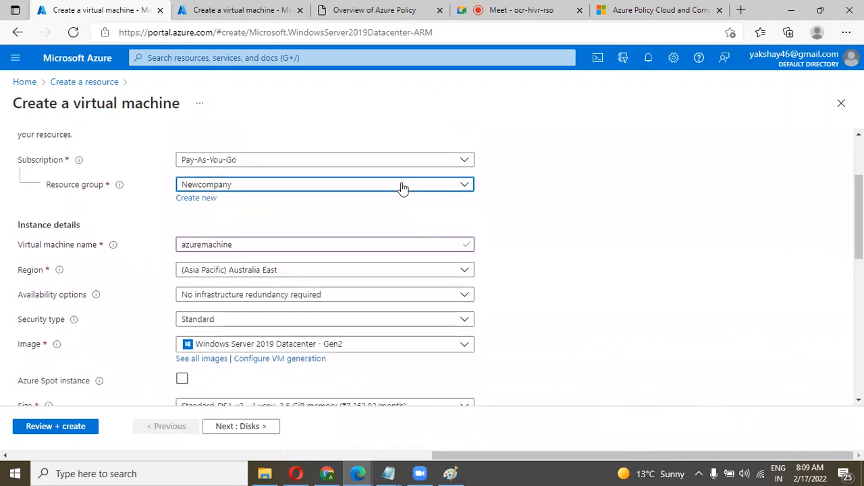
pyautogui.click(403, 186)
pyautogui.moveTo(470, 298); pyautogui.dragTo(469, 349)
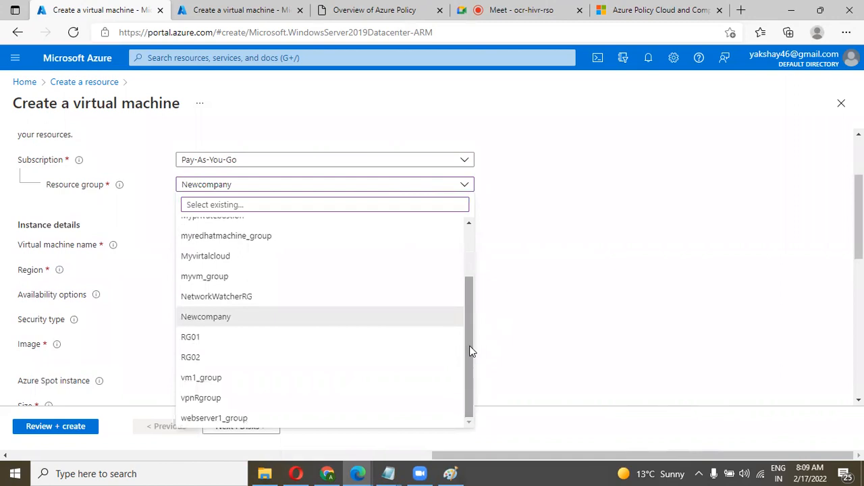
pyautogui.click(354, 378)
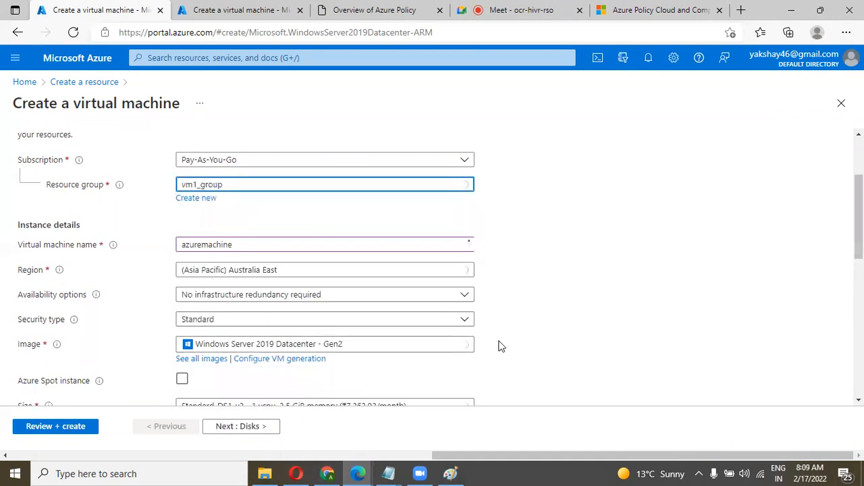
pyautogui.scroll(-2, 499, 347)
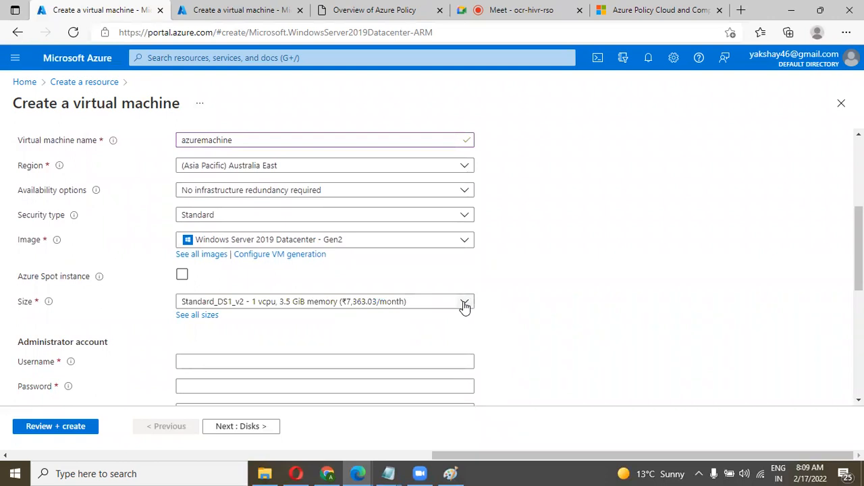
pyautogui.click(464, 304)
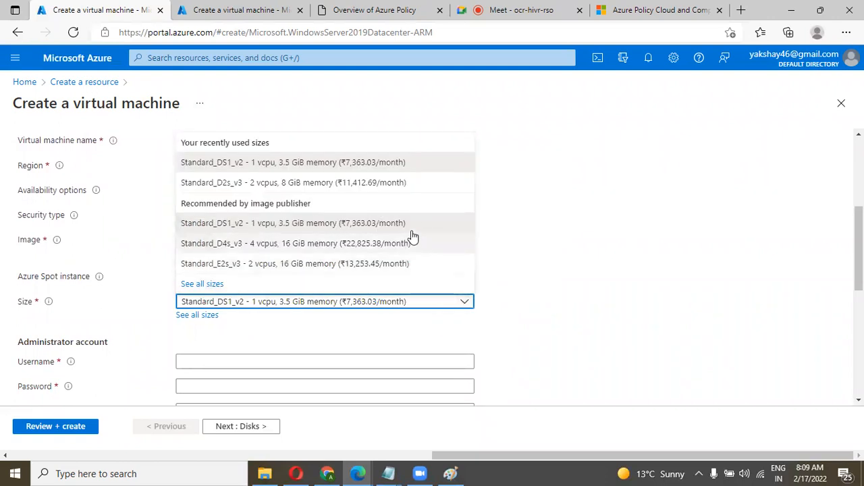
pyautogui.click(541, 244)
# Step: Switch the resource group to Myfirstlinuxvm_group and check the Size setting for policy restrictions
pyautogui.scroll(2, 543, 242)
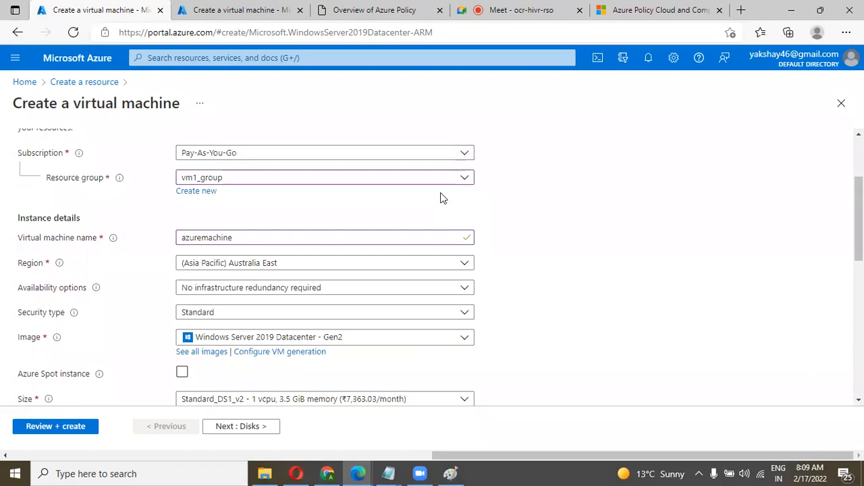
pyautogui.click(426, 178)
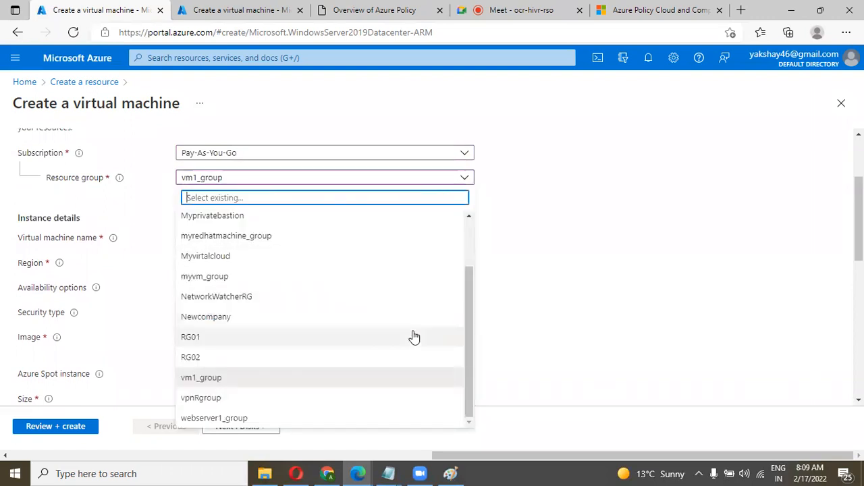
pyautogui.scroll(1, 415, 337)
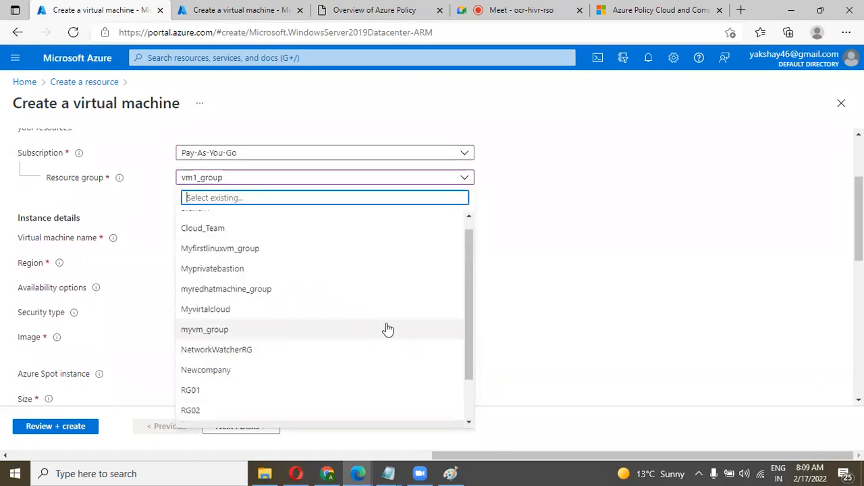
pyautogui.click(312, 256)
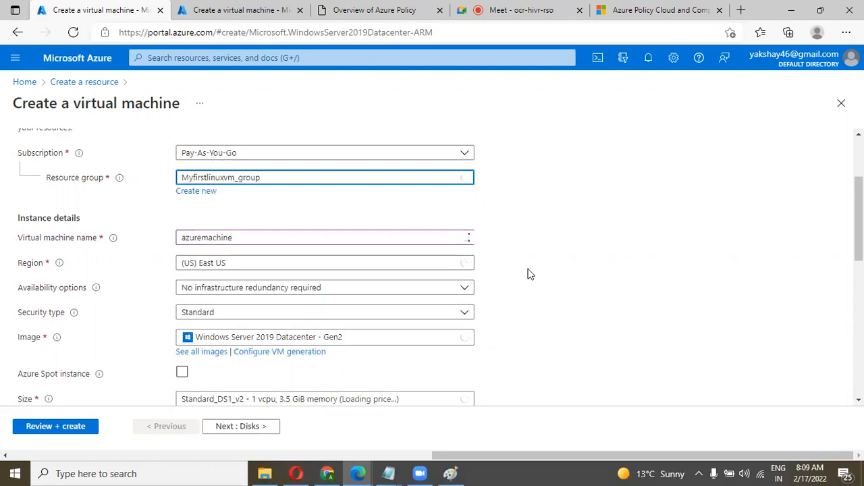
pyautogui.scroll(-1, 530, 274)
pyautogui.scroll(-2, 530, 274)
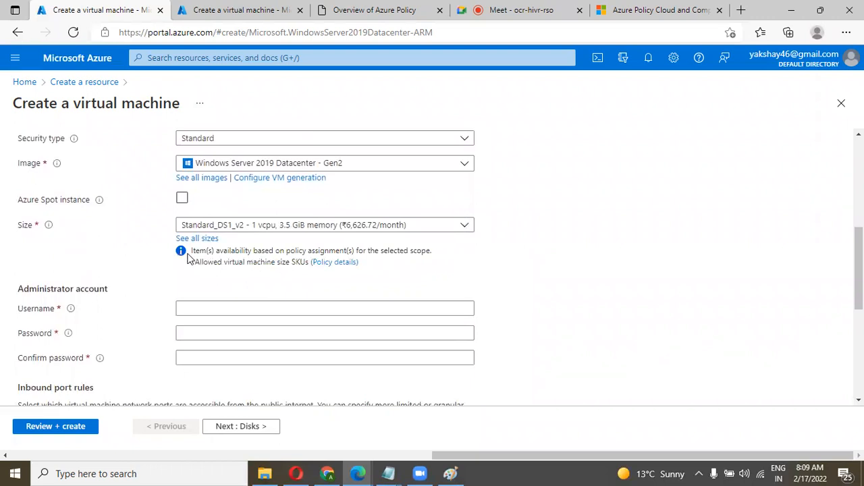
# Step: In the second portal page, go to Azure Policy and view the compliance details of the Allowed virtual machine size SKUs assignment
pyautogui.click(266, 10)
pyautogui.click(170, 262)
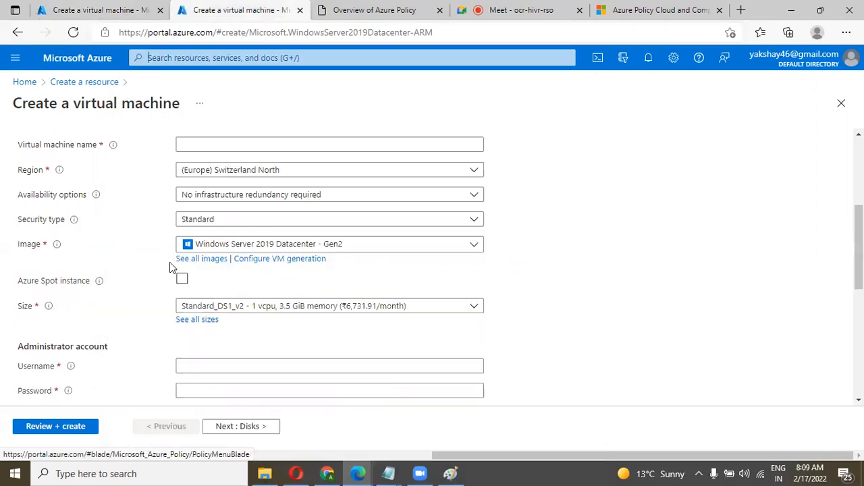
pyautogui.scroll(-3, 324, 317)
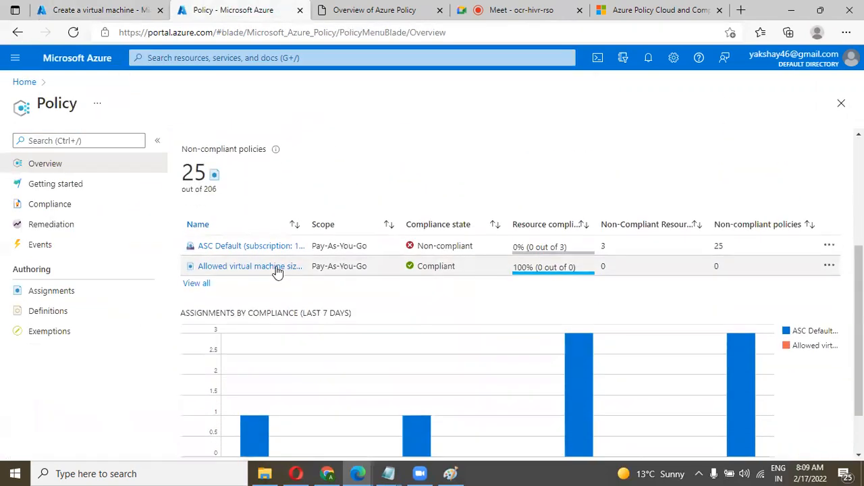
pyautogui.click(269, 269)
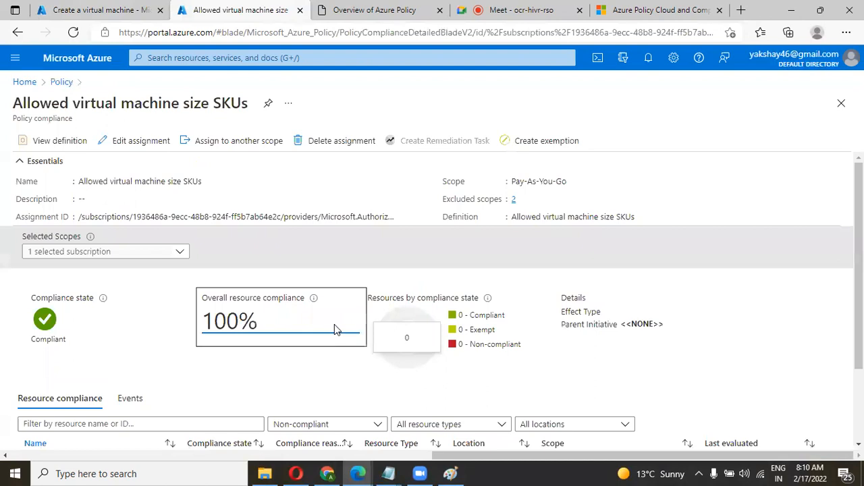
pyautogui.scroll(-2, 334, 324)
pyautogui.scroll(2, 335, 324)
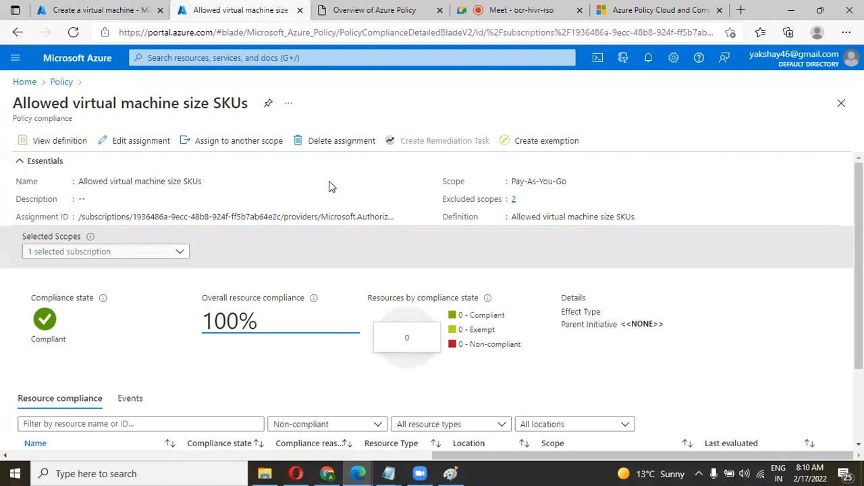
# Step: Edit the Allowed virtual machine size SKUs assignment and bring up the resource group choices for its exclusions
pyautogui.click(128, 149)
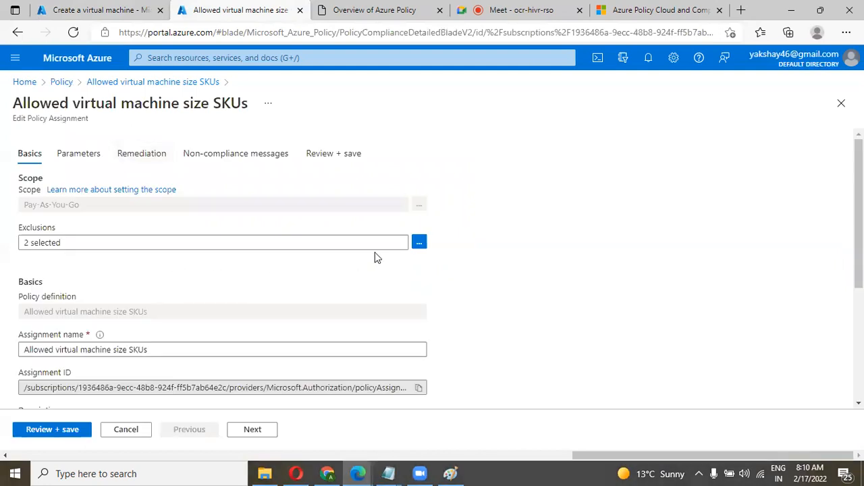
pyautogui.click(398, 244)
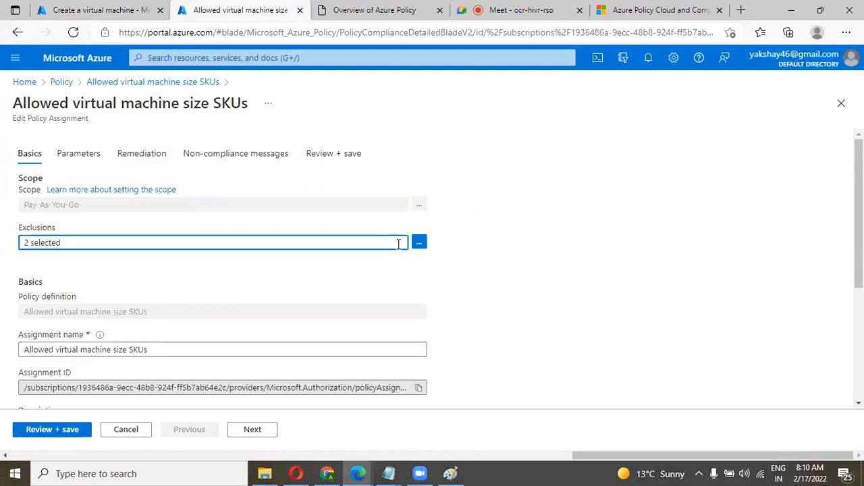
pyautogui.click(414, 245)
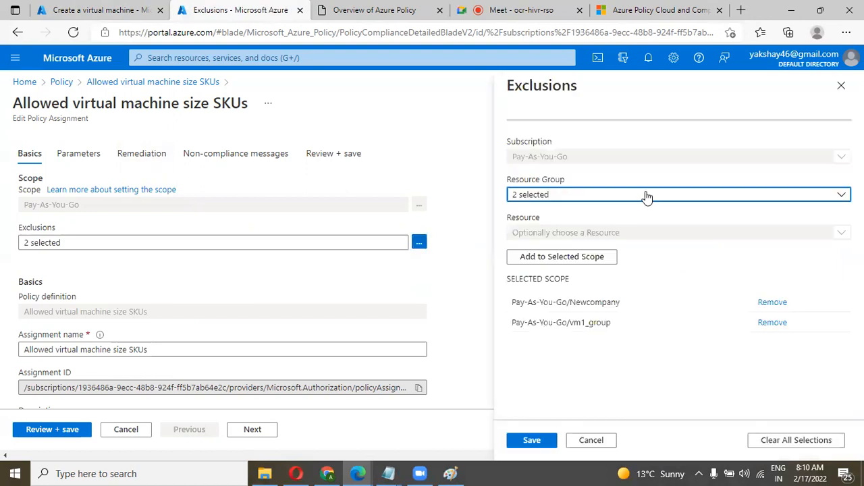
pyautogui.click(646, 195)
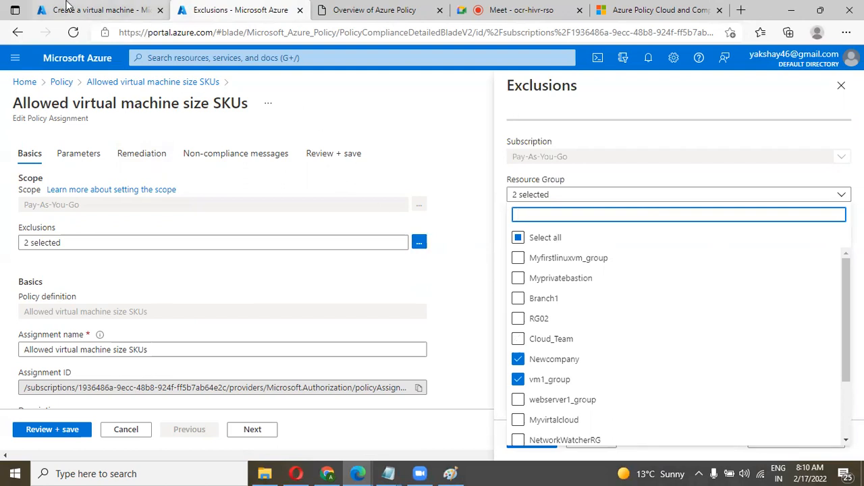
# Step: Return to the virtual machine form and set its resource group to Cloud_Team
pyautogui.click(91, 10)
pyautogui.scroll(3, 404, 243)
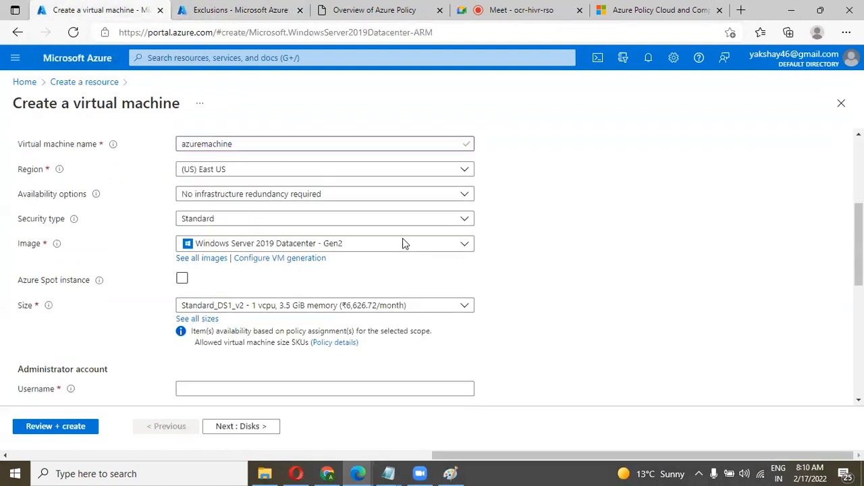
pyautogui.scroll(2, 348, 203)
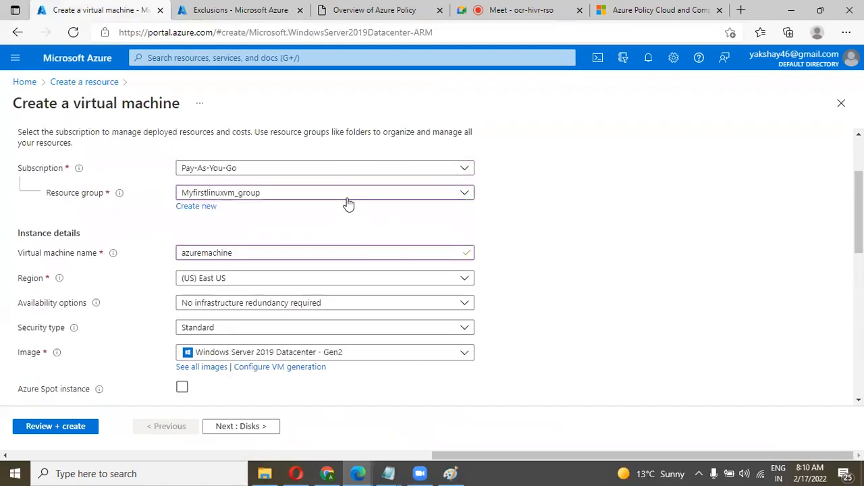
pyautogui.click(332, 196)
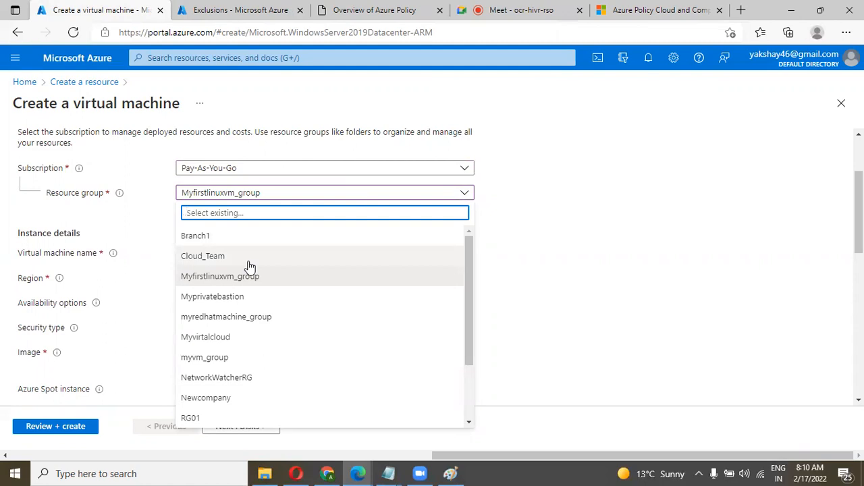
pyautogui.click(528, 241)
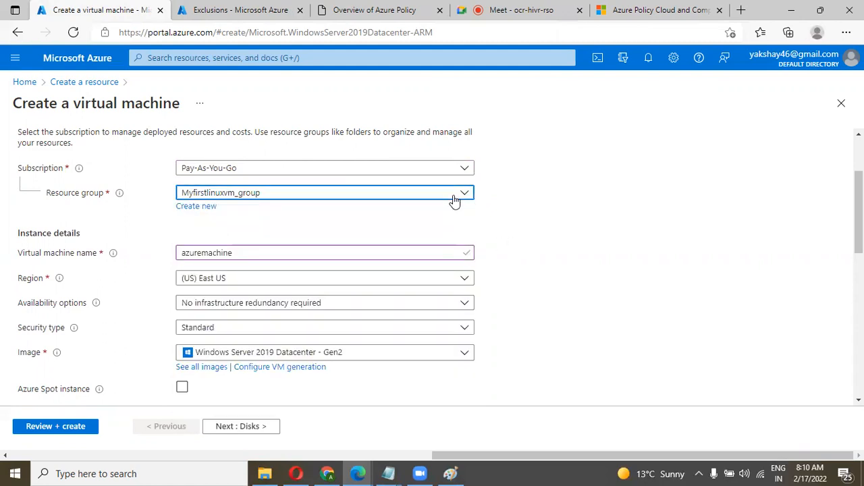
pyautogui.click(454, 201)
pyautogui.click(278, 258)
pyautogui.scroll(-1, 544, 253)
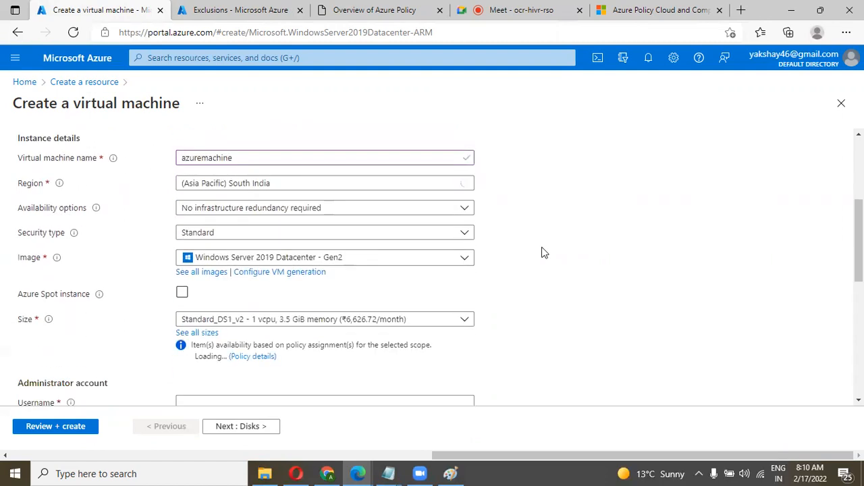
# Step: Examine which virtual machine sizes are selectable under the policy for the Cloud_Team resource group
pyautogui.click(405, 311)
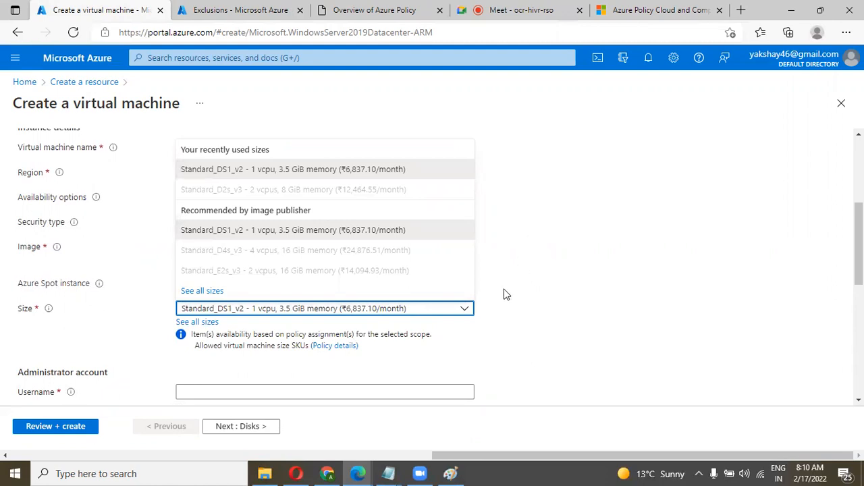
pyautogui.click(486, 318)
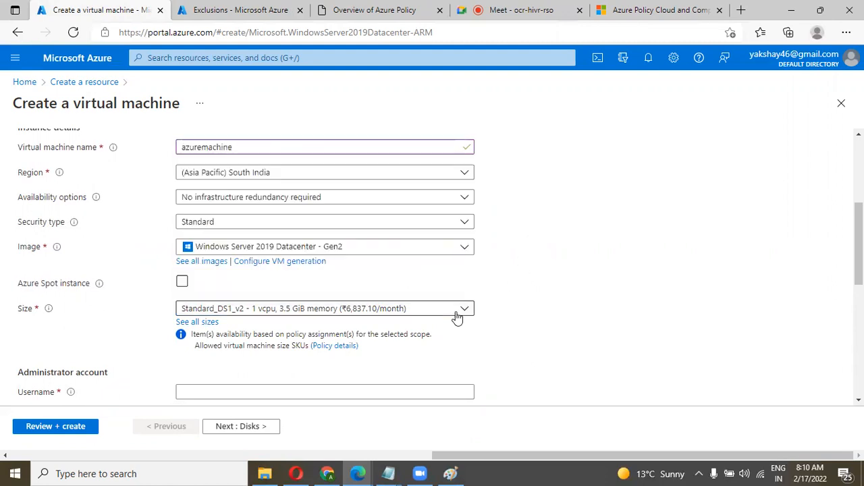
pyautogui.click(459, 312)
pyautogui.click(517, 309)
pyautogui.scroll(2, 527, 290)
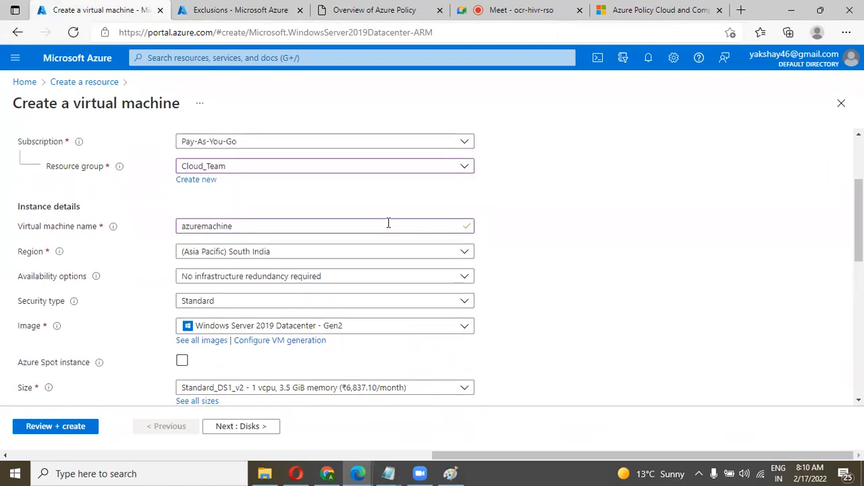
pyautogui.click(330, 391)
pyautogui.click(522, 304)
# Step: Back in the policy assignment's exclusions, select only Cloud_Team as the resource group to add, then save while keeping the pending selection
pyautogui.click(231, 13)
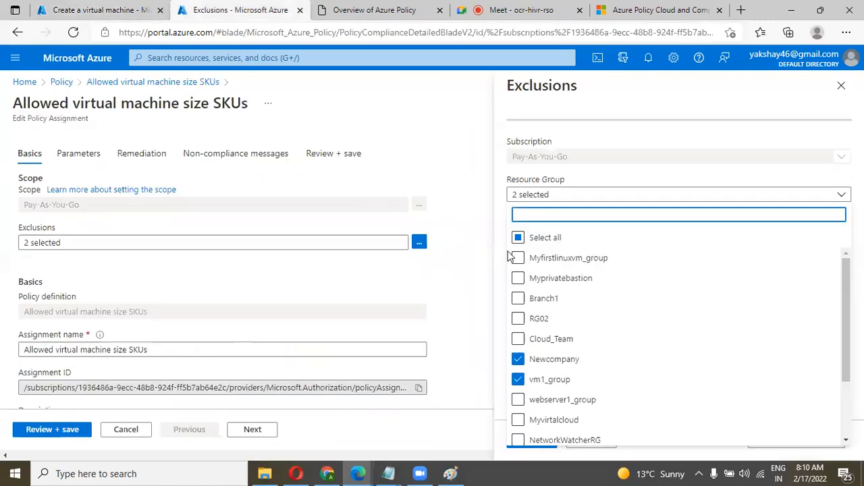
pyautogui.click(518, 340)
pyautogui.click(519, 359)
pyautogui.click(518, 380)
pyautogui.scroll(-1, 579, 365)
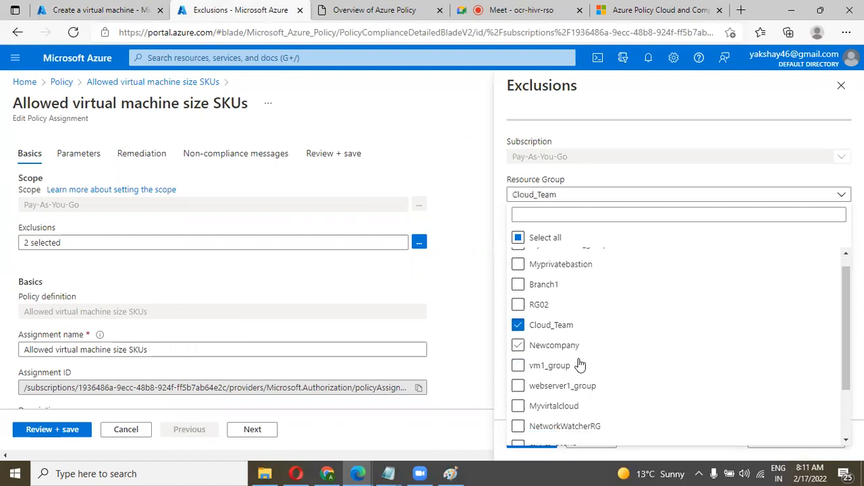
pyautogui.click(594, 195)
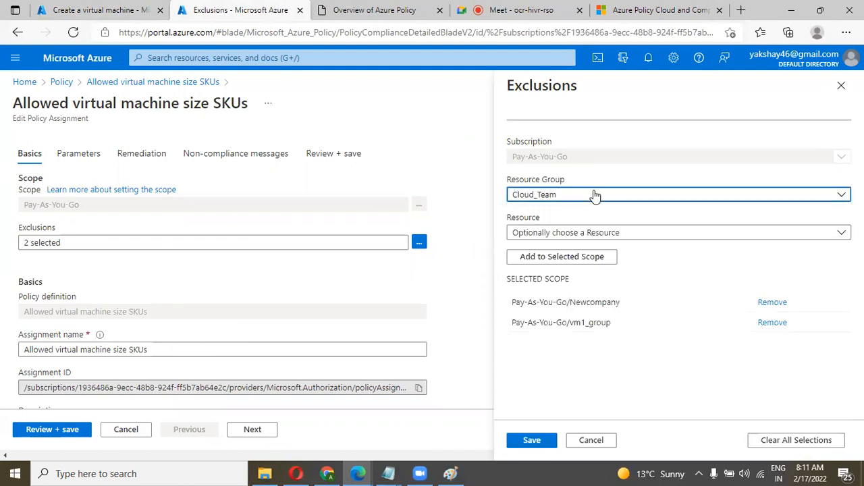
pyautogui.click(532, 440)
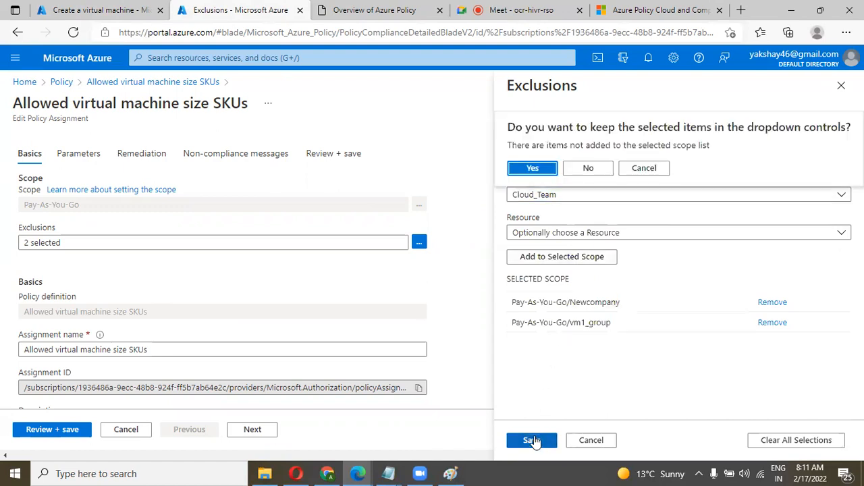
pyautogui.click(542, 170)
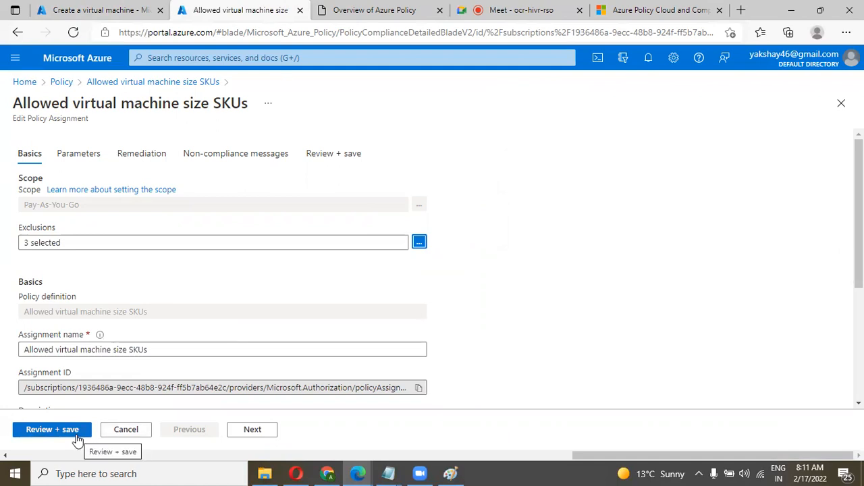
# Step: Reopen the policy assignment's exclusions and narrow the resource group selection to Cloud_Team only
pyautogui.click(390, 241)
pyautogui.click(418, 242)
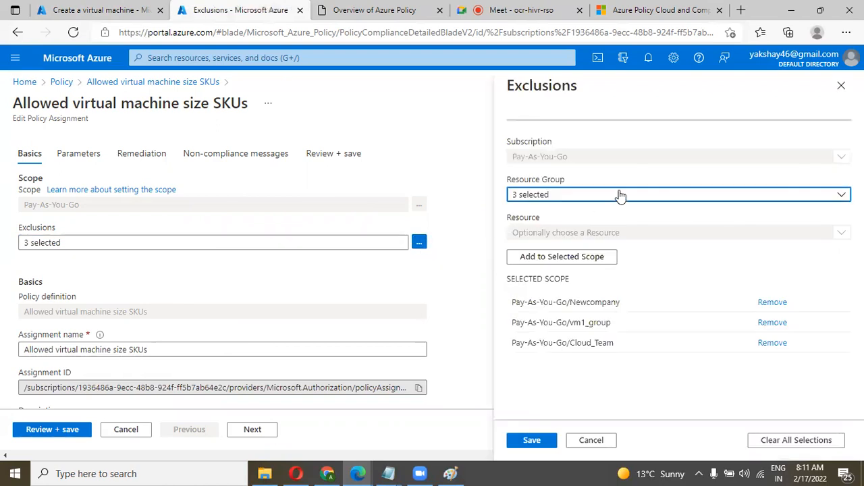
pyautogui.click(621, 196)
pyautogui.click(518, 379)
pyautogui.click(518, 360)
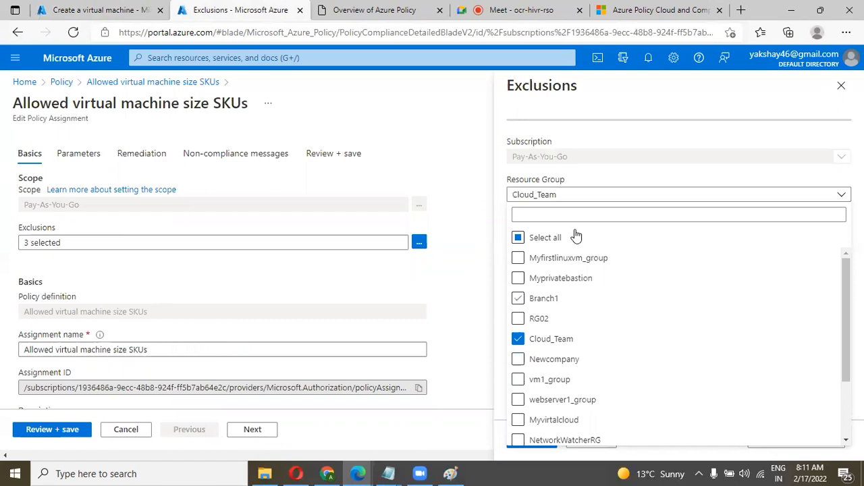
pyautogui.click(605, 195)
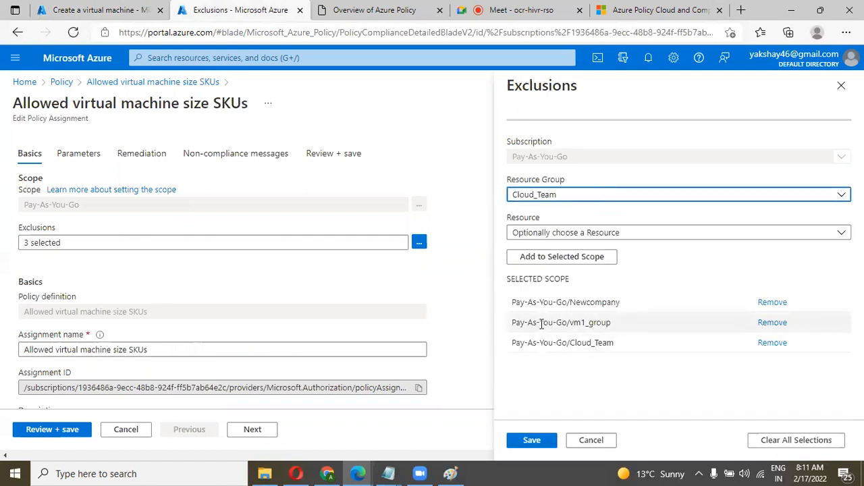
# Step: Remove vm1_group and Newcompany from the selected scope, and save the exclusions while keeping the pending Cloud_Team selection
pyautogui.click(773, 324)
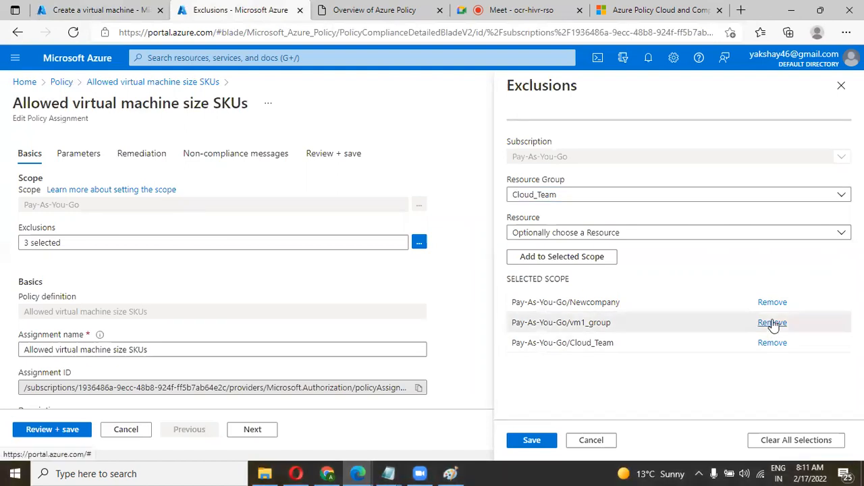
pyautogui.click(772, 303)
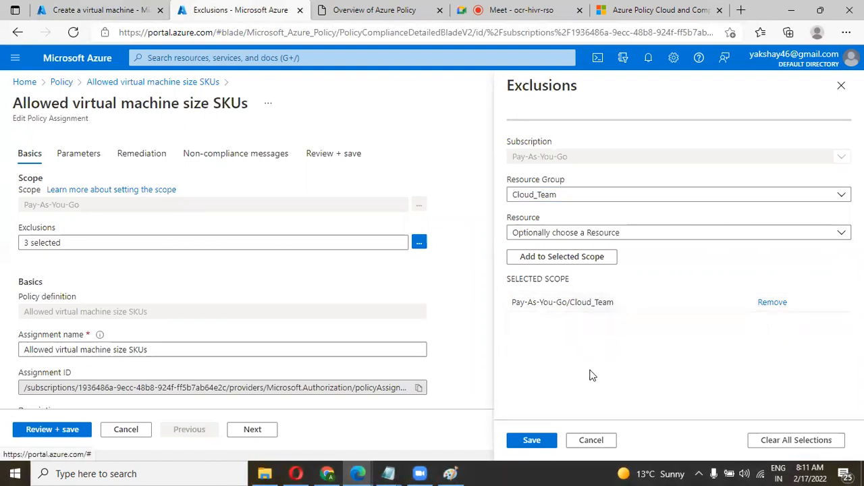
pyautogui.click(534, 442)
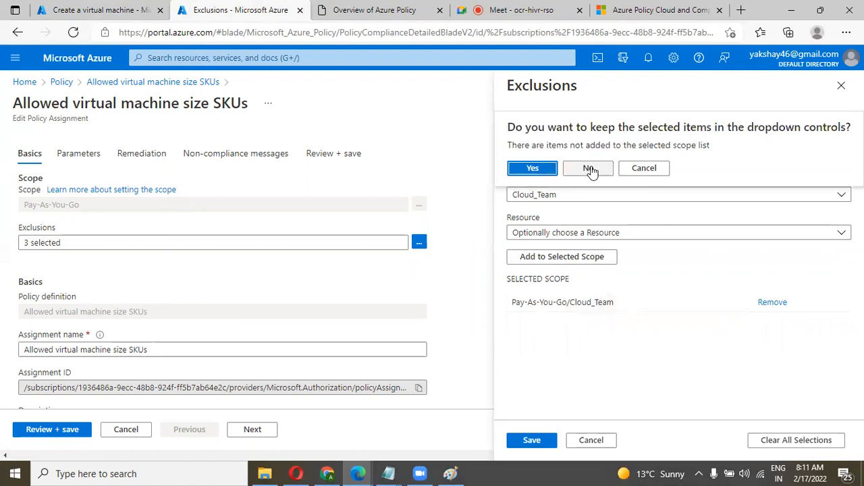
pyautogui.click(551, 169)
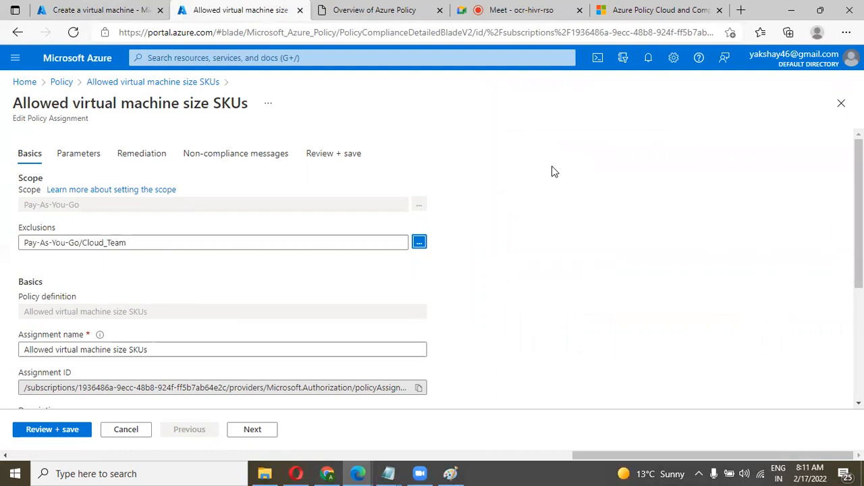
# Step: Check the assignment's exclusion entry, and review and save the updated policy assignment
pyautogui.moveTo(125, 243); pyautogui.dragTo(22, 244)
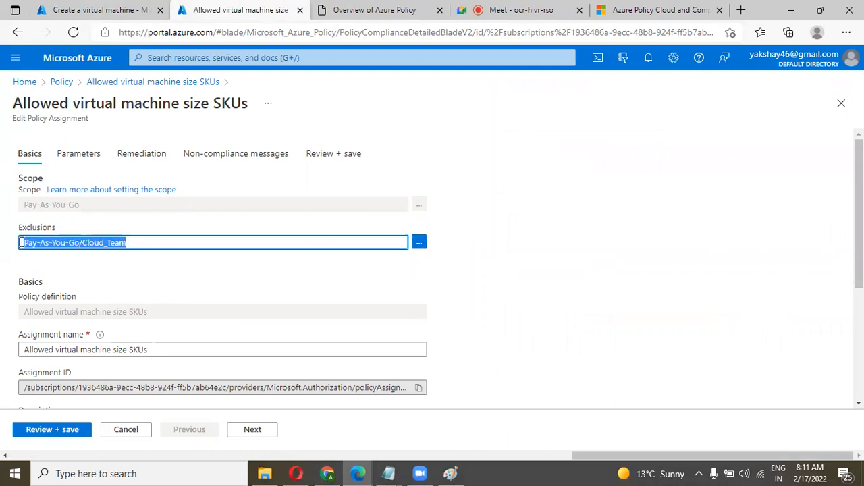
pyautogui.click(56, 268)
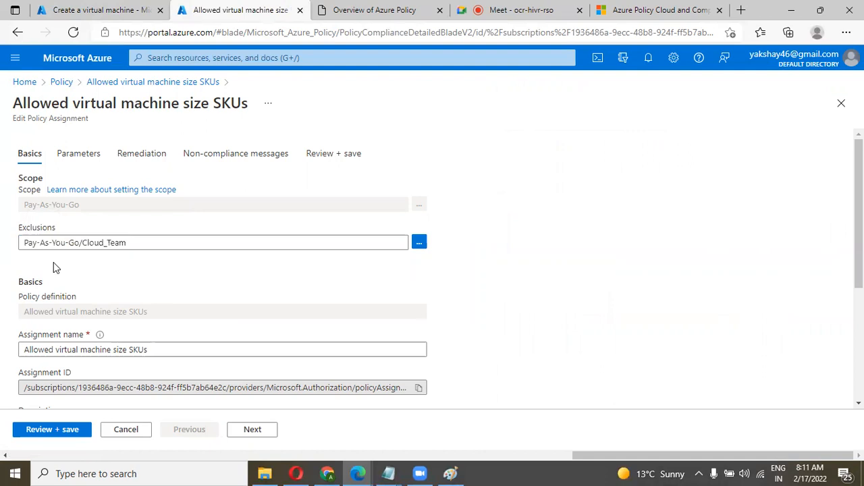
pyautogui.click(68, 433)
pyautogui.click(50, 432)
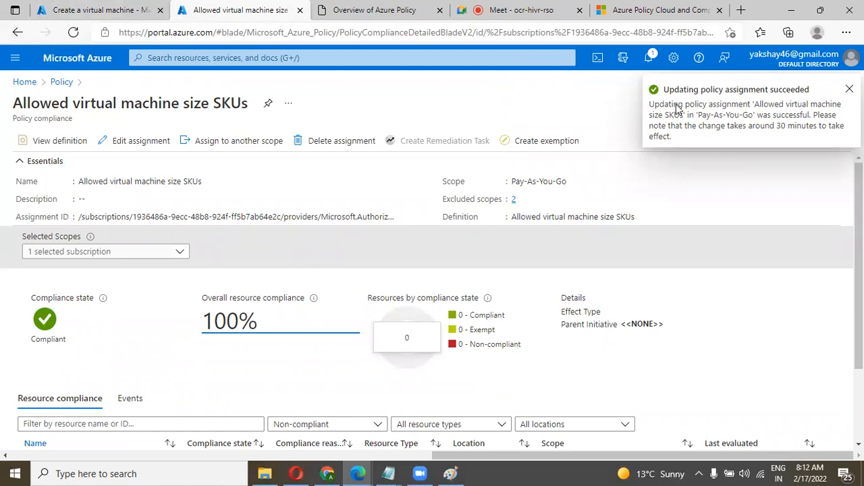
# Step: Return to the virtual machine form and check which sizes are selectable for Cloud_Team
pyautogui.click(108, 15)
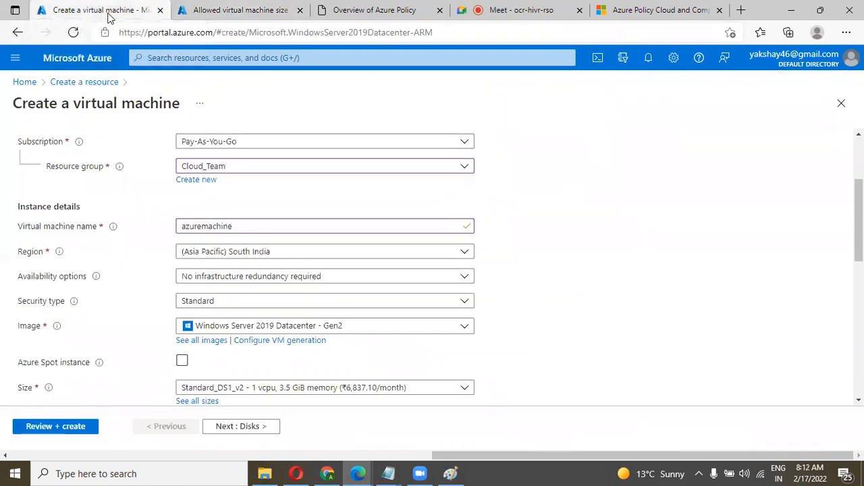
pyautogui.scroll(-1, 272, 284)
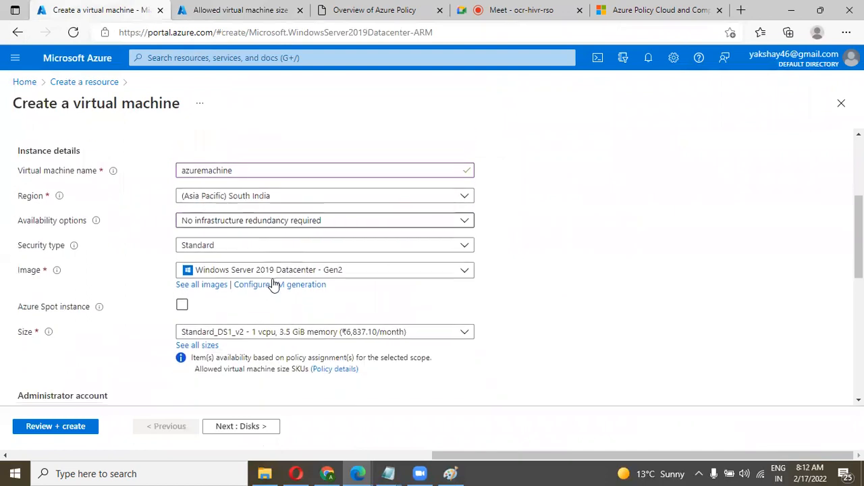
pyautogui.click(274, 329)
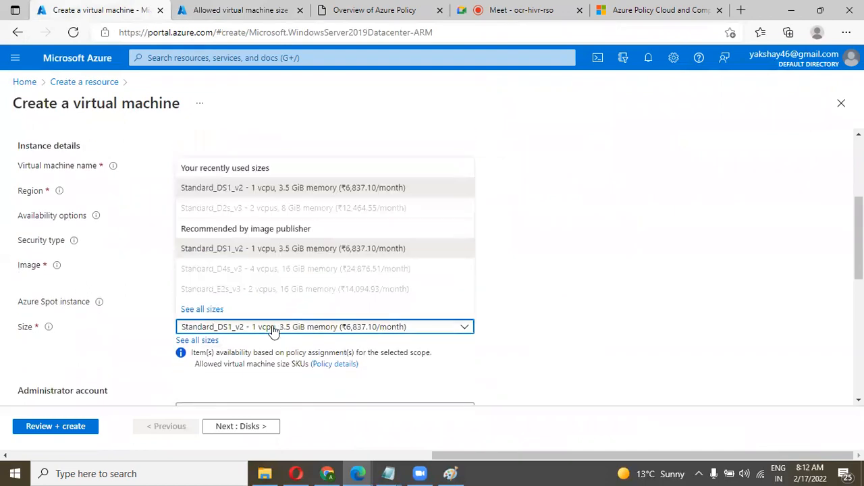
pyautogui.click(571, 235)
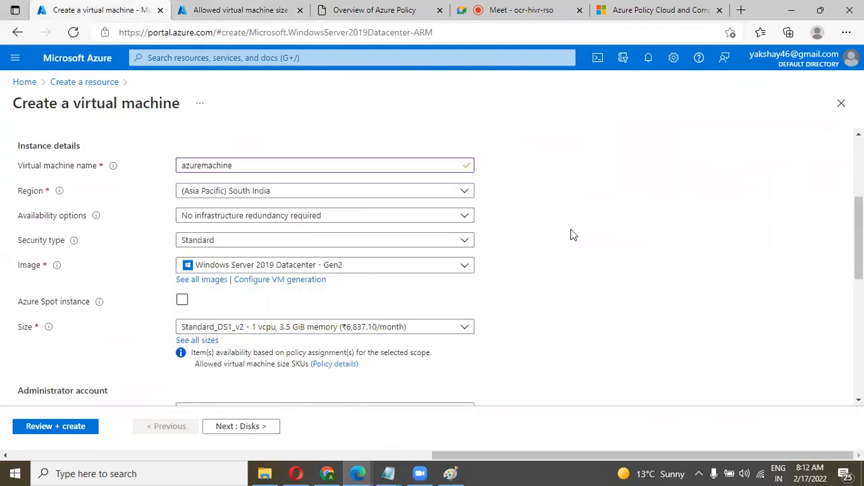
# Step: Reload the portal page and start a new virtual machine from the Windows Server 2019 Datacenter plan
pyautogui.click(73, 33)
pyautogui.click(485, 102)
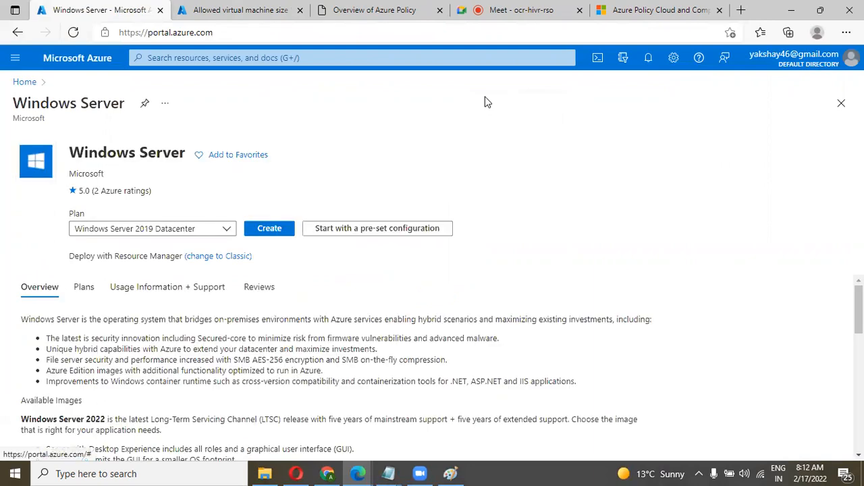
pyautogui.click(265, 232)
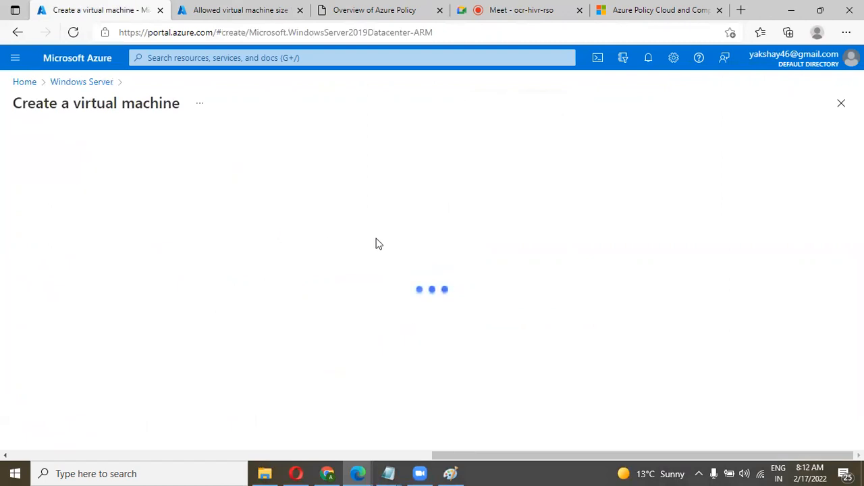
pyautogui.scroll(-2, 377, 238)
pyautogui.scroll(-1, 377, 238)
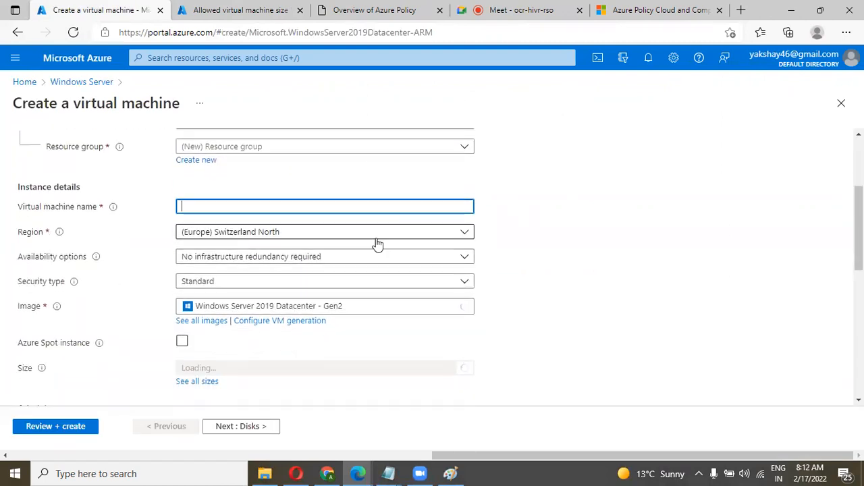
# Step: Set the new machine's resource group to Cloud_Team and check which sizes are selectable
pyautogui.click(435, 148)
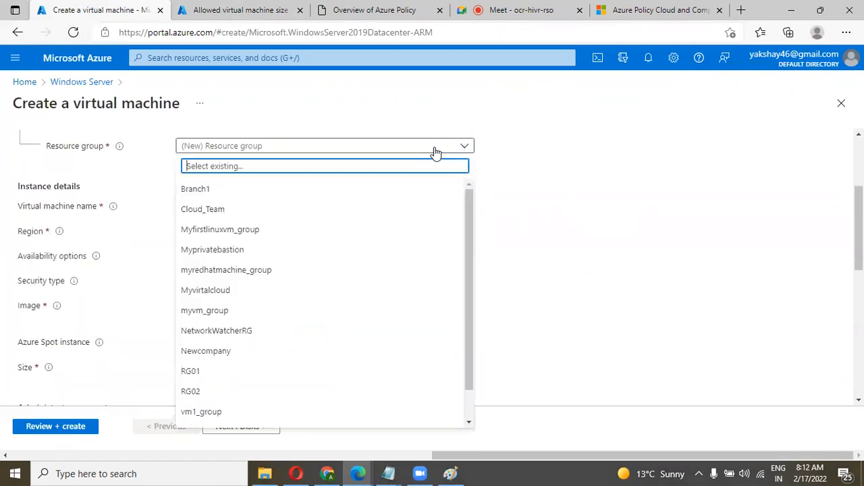
pyautogui.click(314, 215)
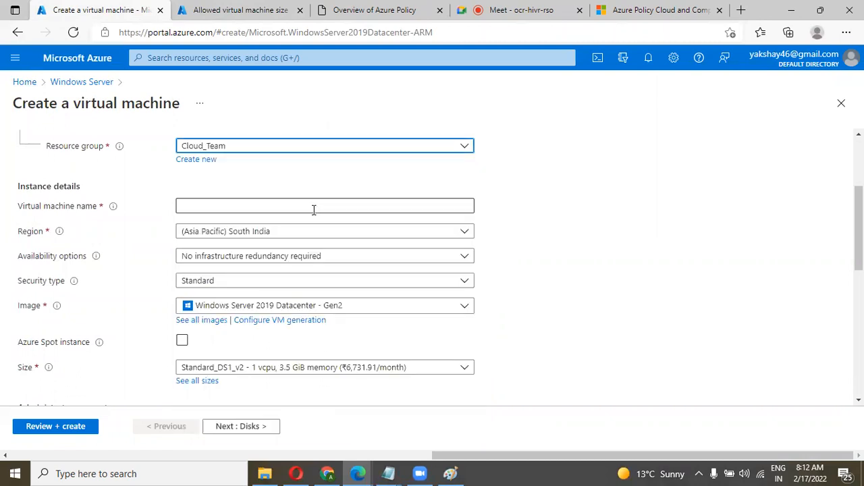
pyautogui.scroll(-1, 406, 289)
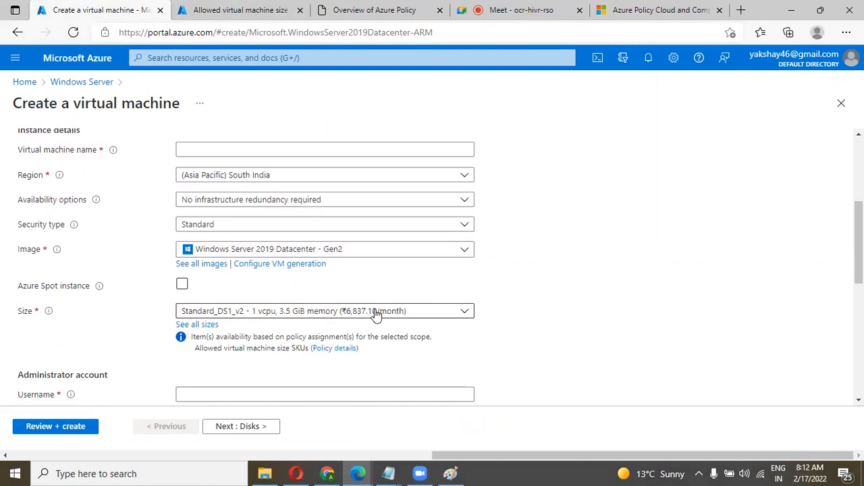
pyautogui.click(385, 311)
pyautogui.click(553, 280)
# Step: Switch the resource group to Newcompany and check which virtual machine sizes are selectable there
pyautogui.scroll(2, 552, 280)
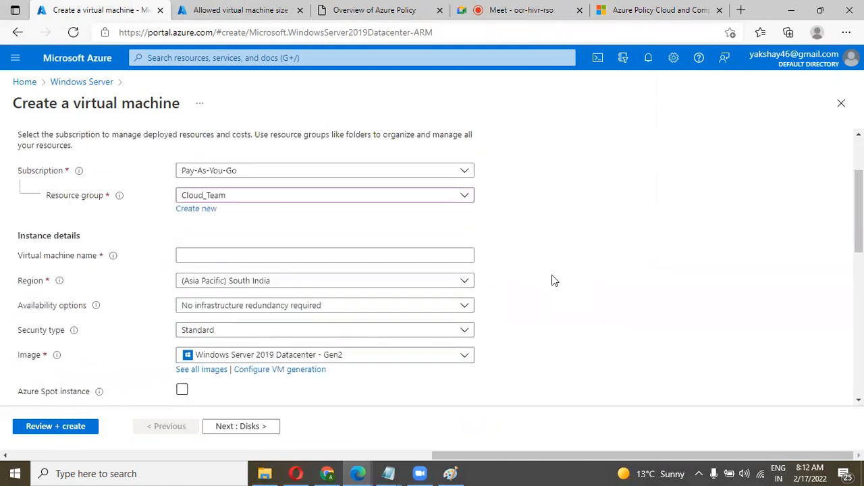
pyautogui.click(414, 231)
pyautogui.scroll(-3, 294, 358)
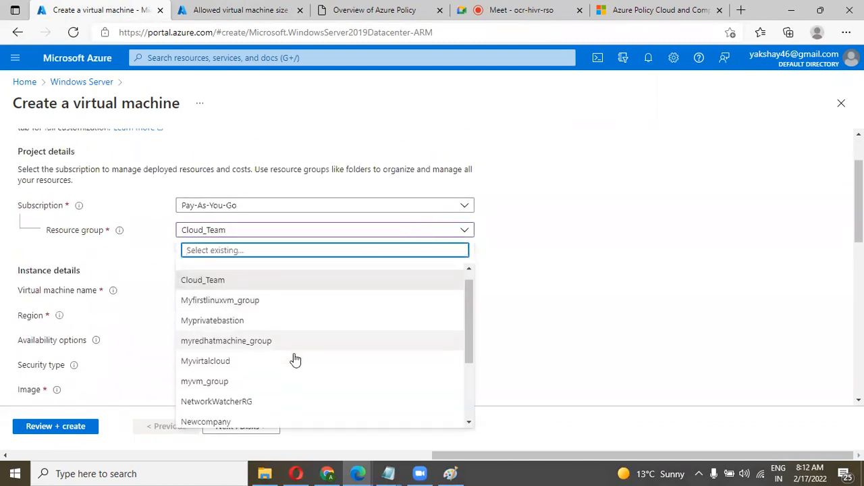
pyautogui.click(256, 373)
pyautogui.scroll(-3, 492, 320)
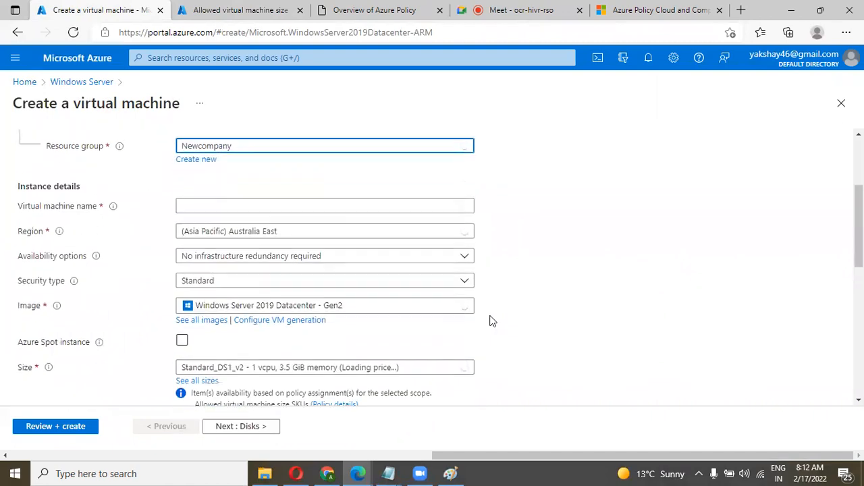
pyautogui.click(369, 357)
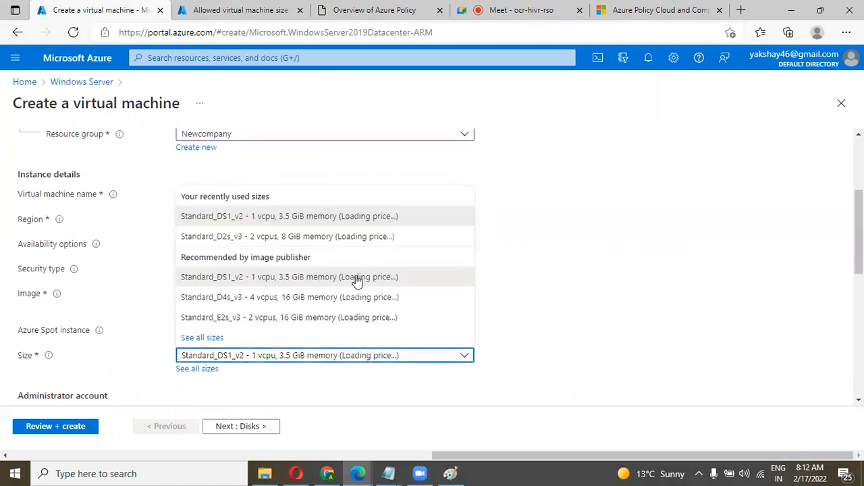
pyautogui.click(528, 297)
# Step: Change the resource group to RG01 and examine which virtual machine sizes the policy leaves selectable
pyautogui.scroll(2, 527, 296)
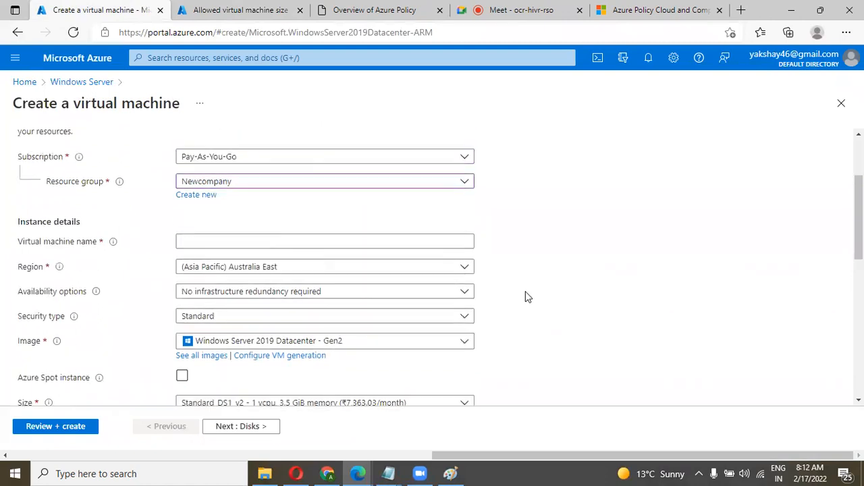
pyautogui.click(392, 196)
pyautogui.scroll(-3, 346, 338)
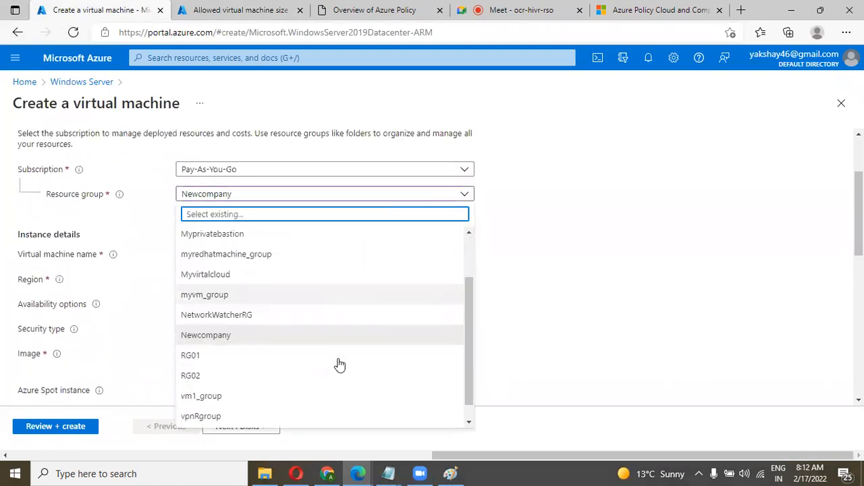
pyautogui.click(287, 339)
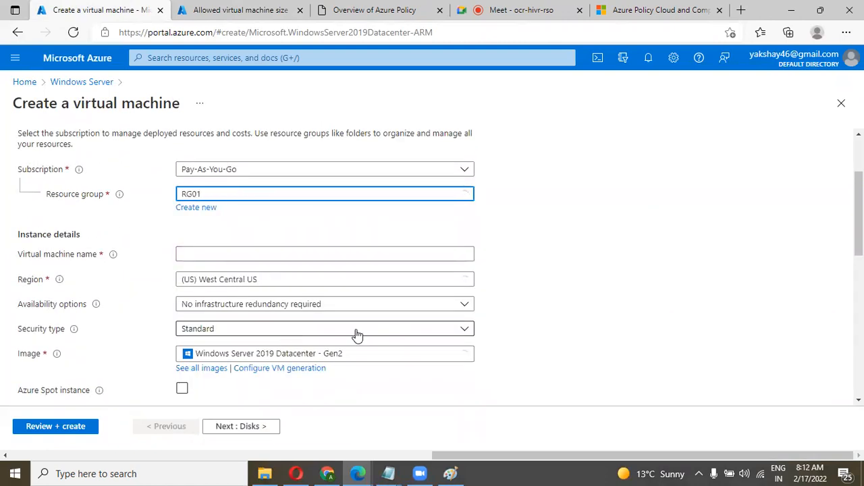
pyautogui.scroll(-3, 483, 345)
pyautogui.click(404, 307)
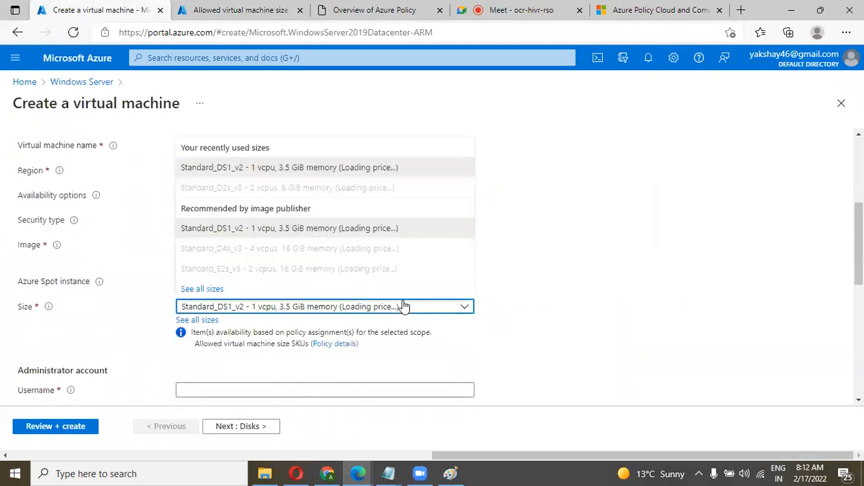
pyautogui.click(509, 308)
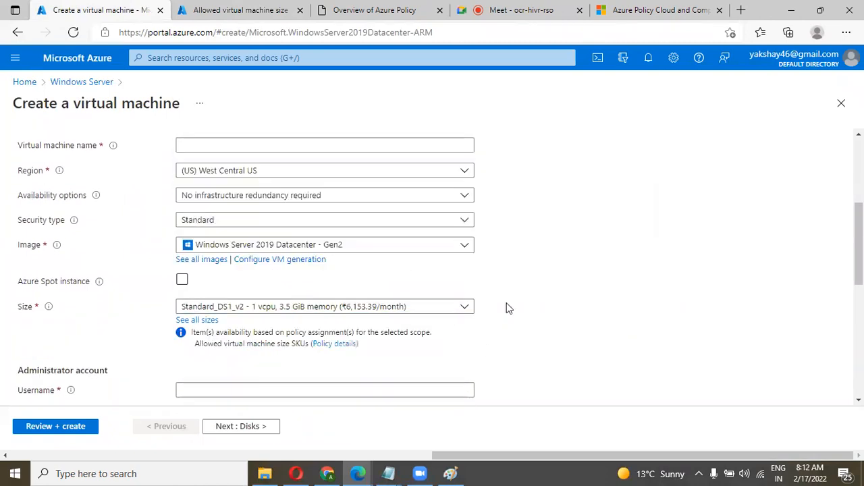
pyautogui.click(449, 308)
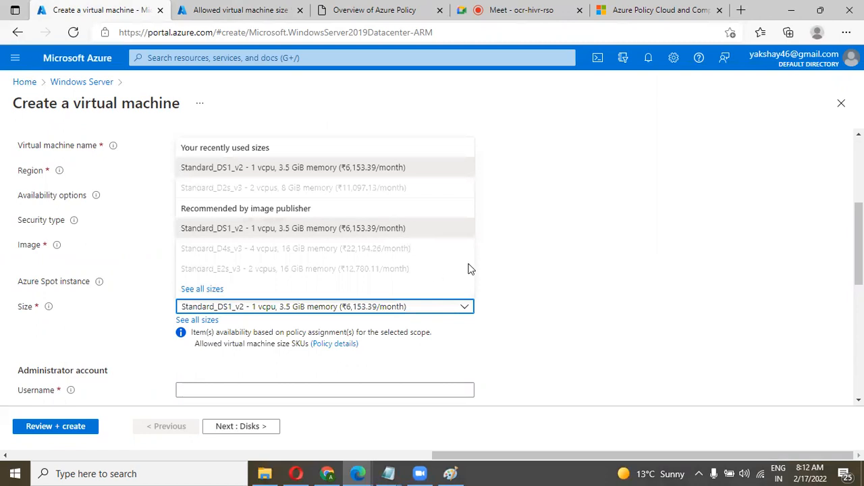
pyautogui.click(530, 271)
pyautogui.scroll(-1, 530, 271)
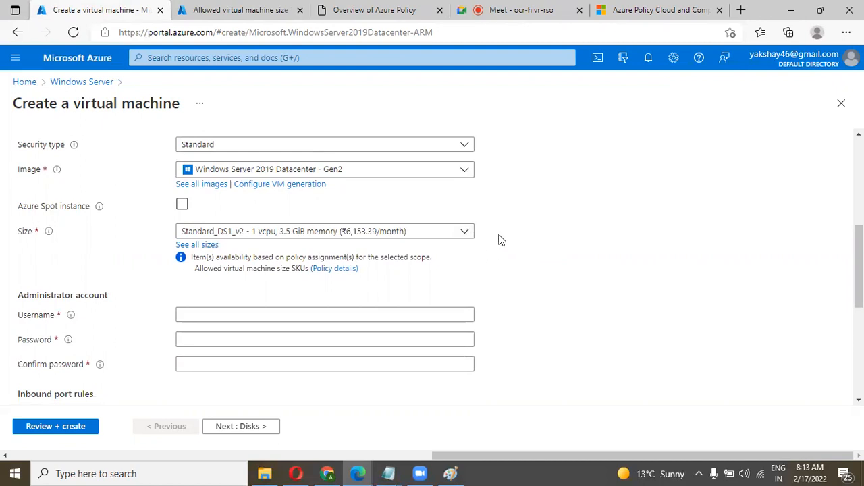
pyautogui.scroll(1, 500, 239)
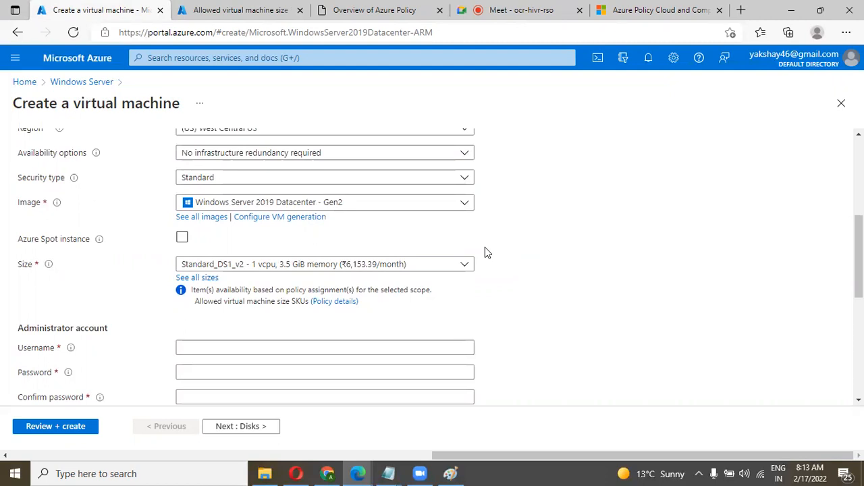
pyautogui.scroll(4, 485, 247)
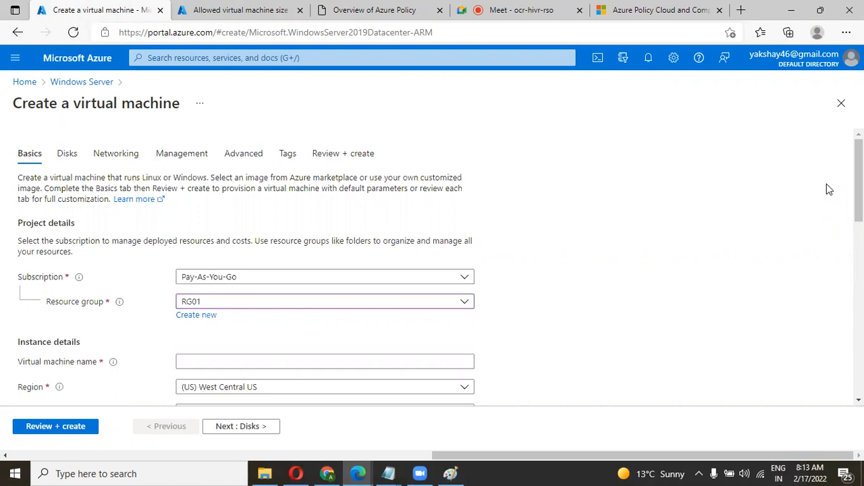
pyautogui.scroll(-7, 829, 189)
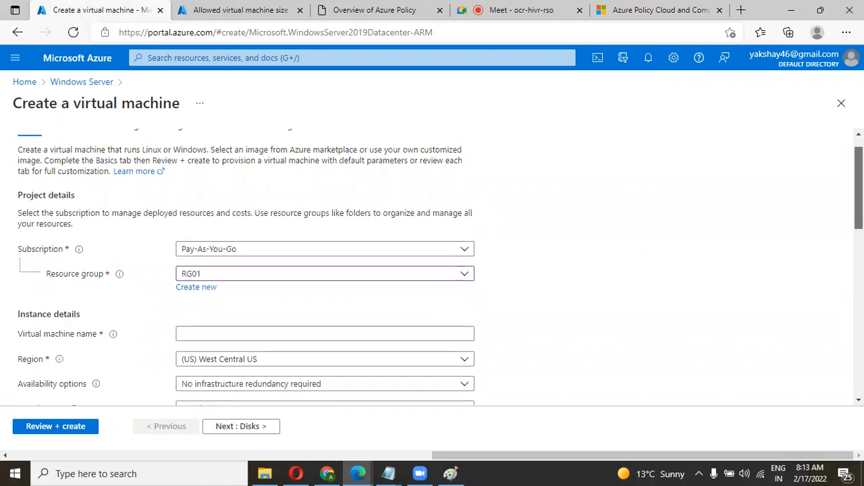
pyautogui.scroll(-2, 843, 312)
pyautogui.scroll(10, 841, 378)
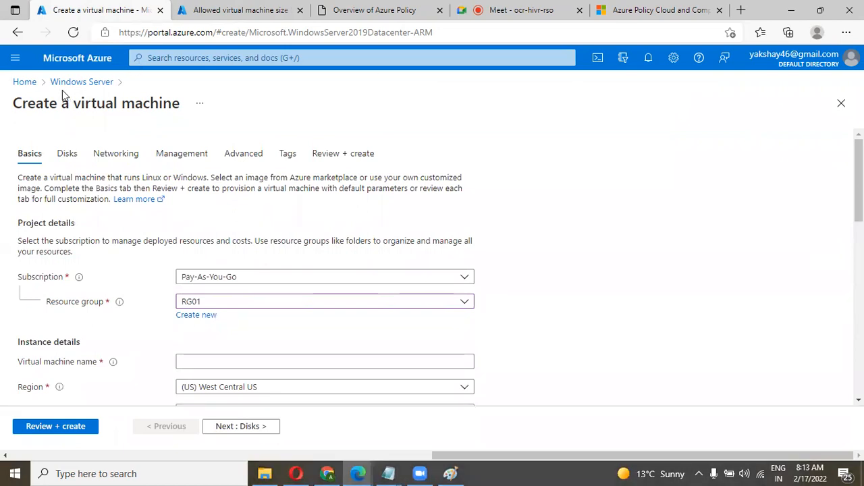
# Step: Leave the virtual machine creation form, discard its unsaved edits, and return to the portal's home page
pyautogui.click(29, 87)
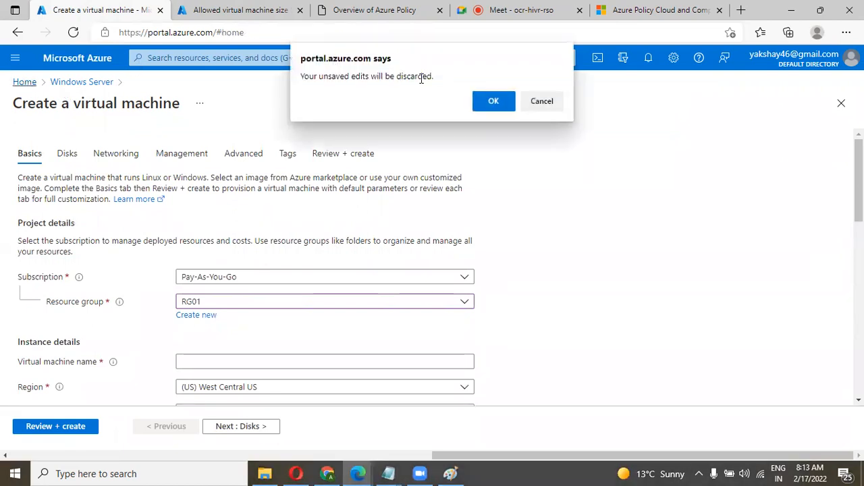
pyautogui.click(485, 102)
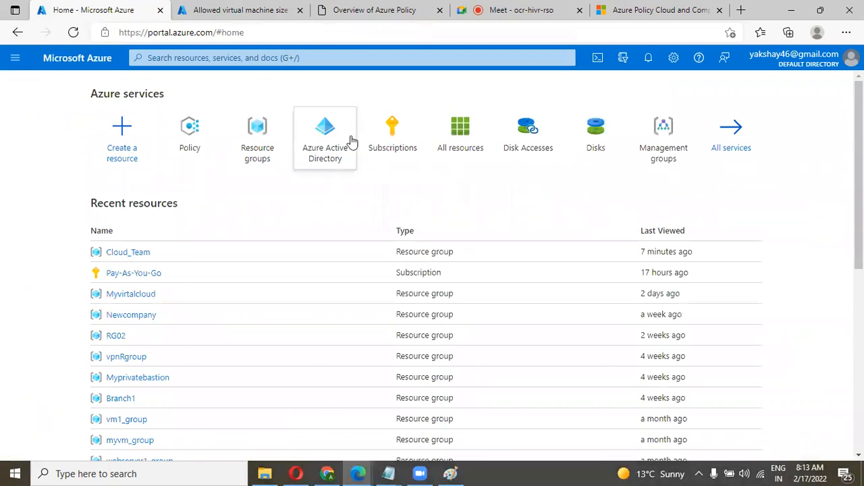
pyautogui.moveTo(90, 209); pyautogui.dragTo(196, 214)
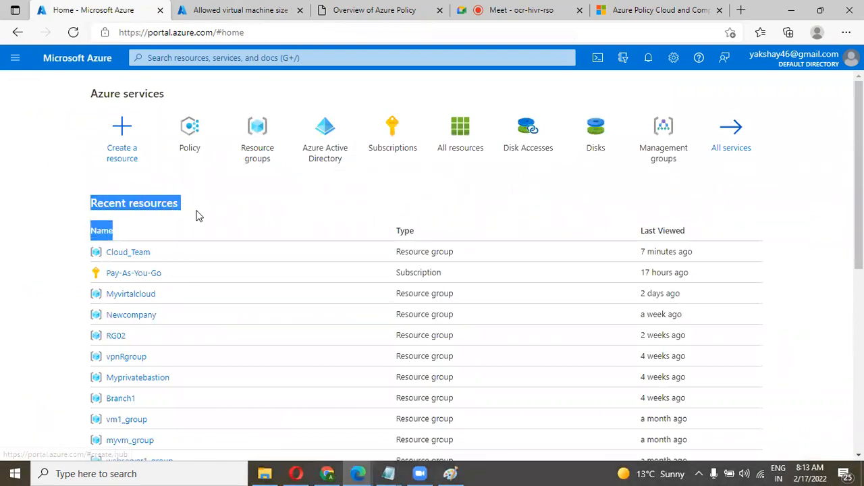
pyautogui.click(189, 204)
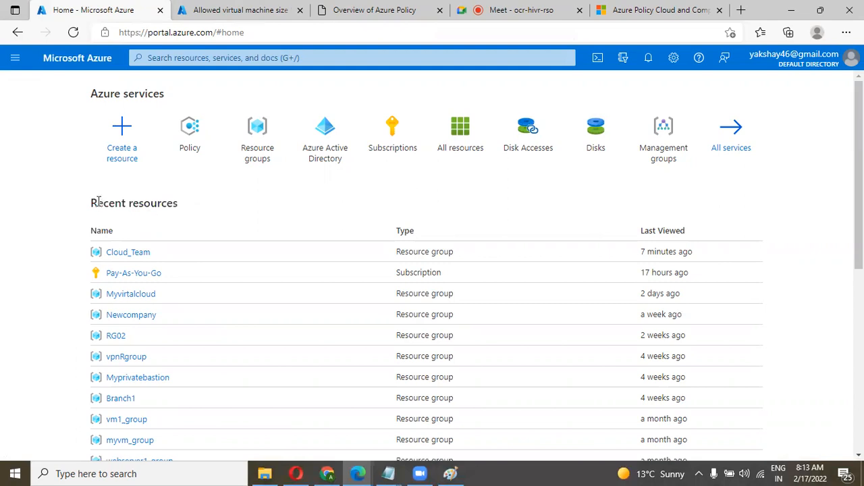
# Step: Close the Overview of Azure Policy document and return to the Allowed virtual machine size SKUs compliance page
pyautogui.moveTo(368, 472)
pyautogui.click(368, 10)
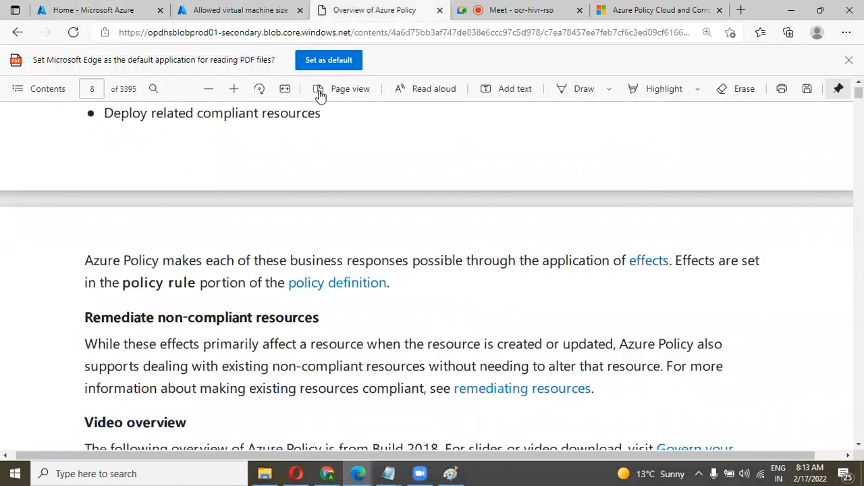
pyautogui.hotkey('ctrl', 'w')
pyautogui.click(246, 10)
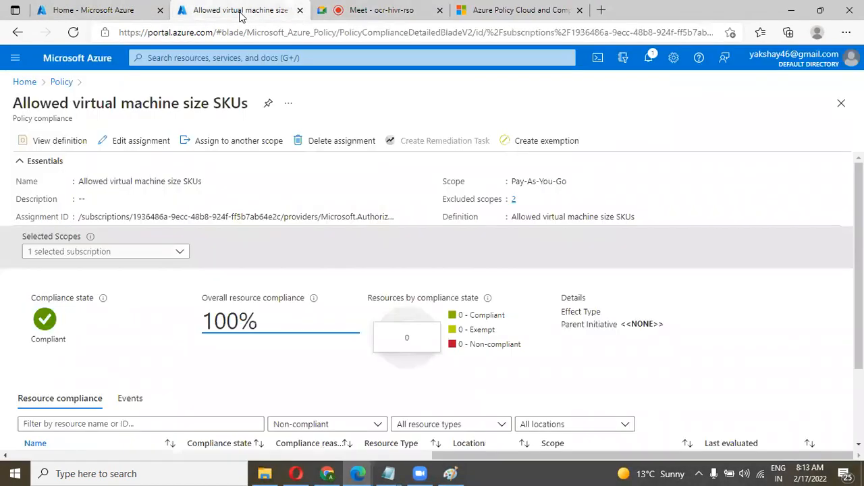
# Step: Switch to Chrome and review the Az104 course PDF from Module 2 to the Module 3 lessons, including Azure PowerShell, CLI and ARM Templates
pyautogui.click(327, 474)
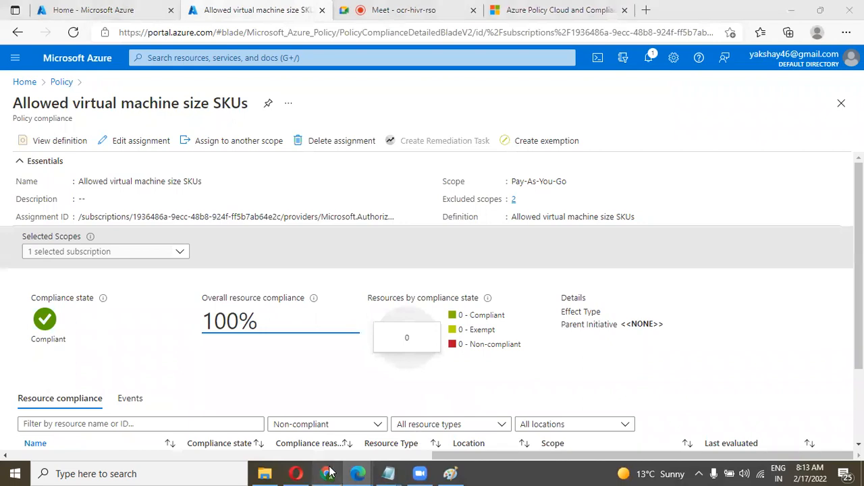
pyautogui.scroll(-8, 435, 341)
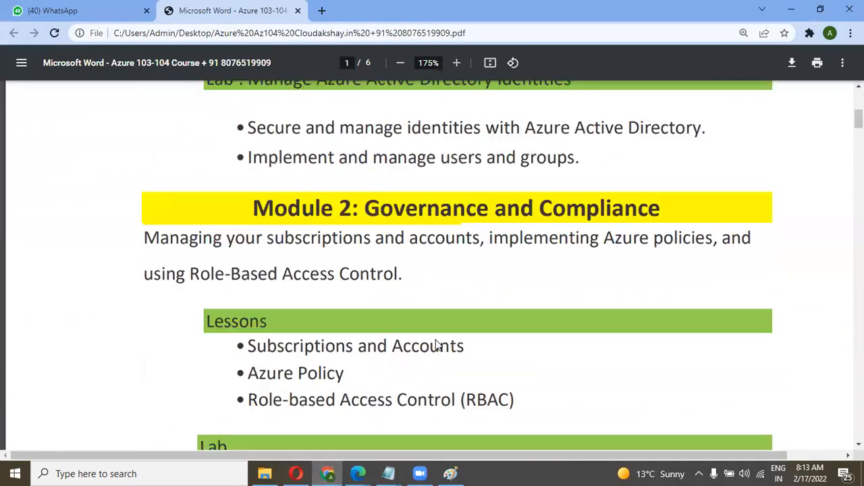
pyautogui.scroll(-10, 436, 345)
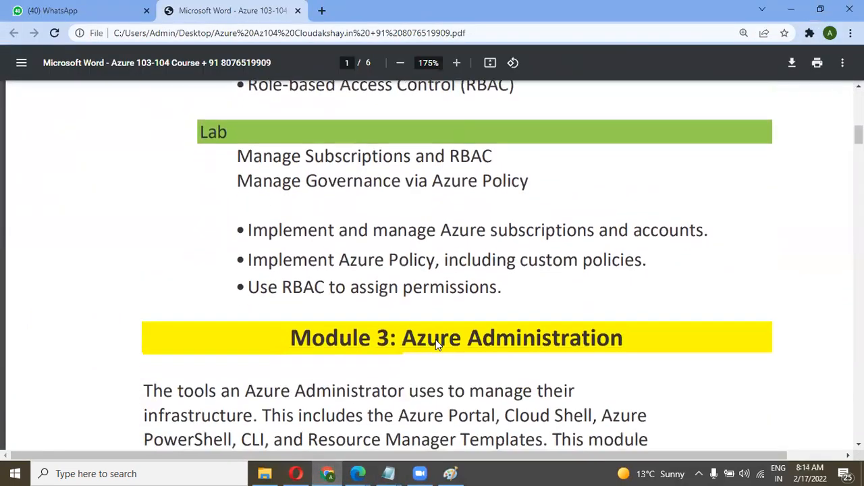
pyautogui.scroll(-5, 435, 345)
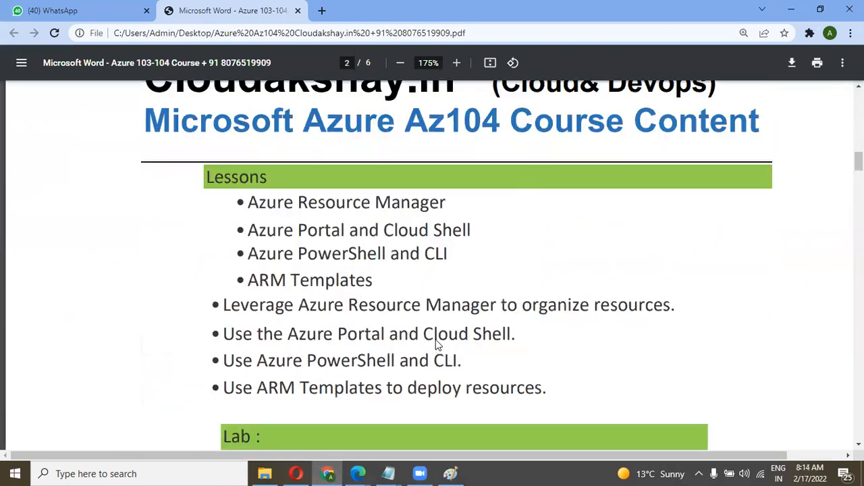
pyautogui.moveTo(250, 172); pyautogui.dragTo(485, 295)
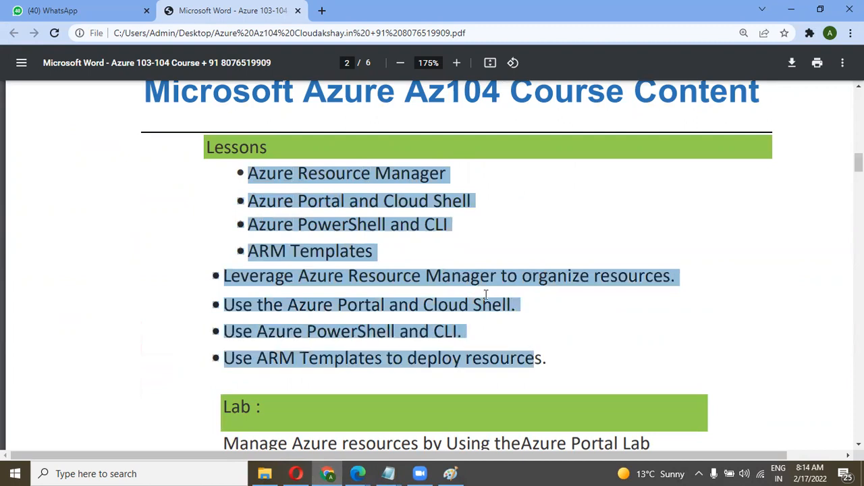
pyautogui.moveTo(458, 224); pyautogui.dragTo(254, 225)
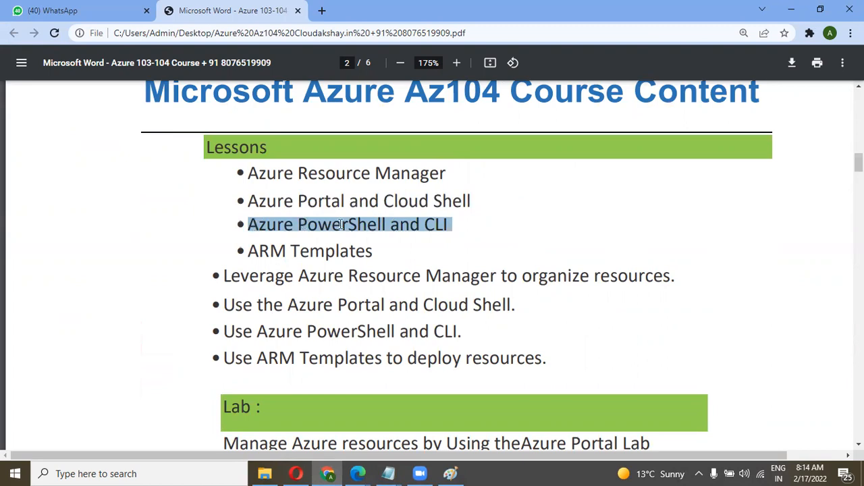
pyautogui.moveTo(373, 251); pyautogui.dragTo(243, 255)
pyautogui.click(338, 257)
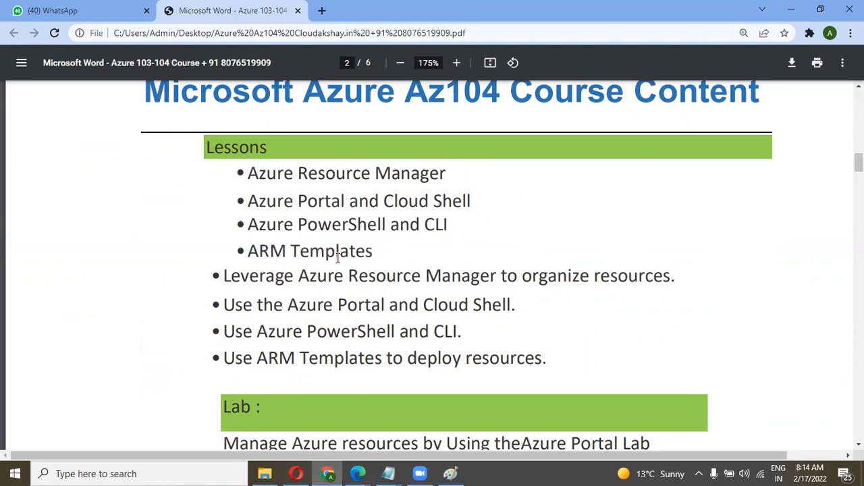
pyautogui.scroll(-1, 416, 264)
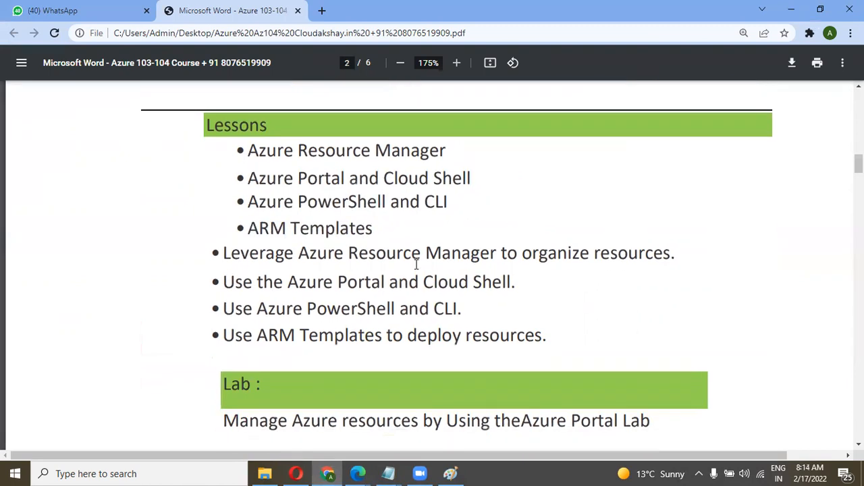